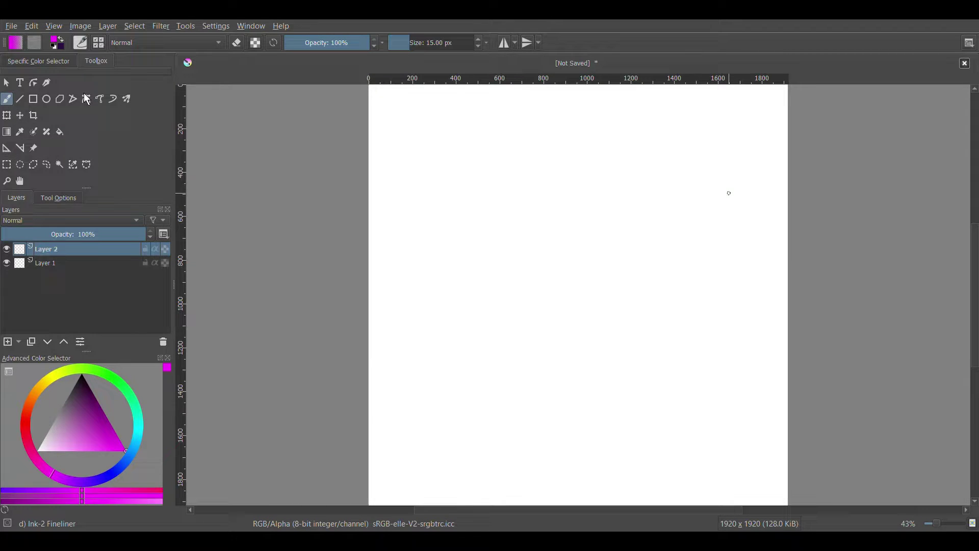
Sketch the figure's head, arms, held sign, torso, waistband and legs.
{"action": "mouse_move", "coordinate": [590, 162]}
{"action": "left_mouse_down"}
{"action": "mouse_move", "coordinate": [537, 254]}
{"action": "mouse_move", "coordinate": [505, 268]}
{"action": "left_mouse_up"}
{"action": "left_click_drag", "start_coordinate": [570, 255], "coordinate": [615, 260]}
{"action": "left_click_drag", "start_coordinate": [513, 269], "coordinate": [482, 348]}
{"action": "left_click_drag", "start_coordinate": [593, 264], "coordinate": [628, 340]}
{"action": "mouse_move", "coordinate": [482, 348]}
{"action": "left_mouse_down"}
{"action": "mouse_move", "coordinate": [414, 273]}
{"action": "mouse_move", "coordinate": [444, 263]}
{"action": "left_mouse_up"}
{"action": "left_click_drag", "start_coordinate": [401, 223], "coordinate": [459, 276]}
{"action": "left_click_drag", "start_coordinate": [528, 275], "coordinate": [590, 337]}
{"action": "mouse_move", "coordinate": [536, 359]}
{"action": "left_mouse_down"}
{"action": "mouse_move", "coordinate": [538, 395]}
{"action": "mouse_move", "coordinate": [627, 500]}
{"action": "left_mouse_up"}
{"action": "left_click_drag", "start_coordinate": [578, 417], "coordinate": [536, 502]}
{"action": "left_click_drag", "start_coordinate": [647, 275], "coordinate": [616, 328]}
{"action": "left_click_drag", "start_coordinate": [674, 284], "coordinate": [642, 344]}
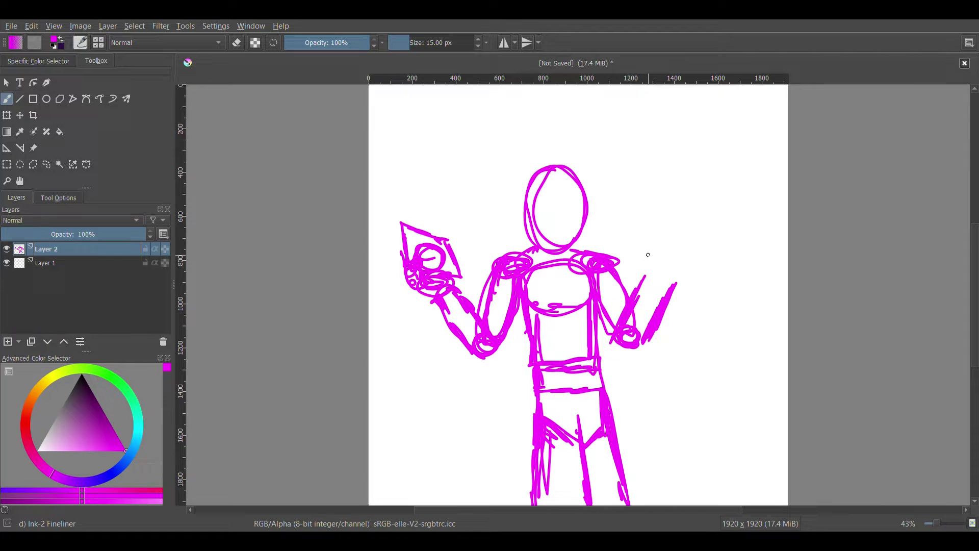
Scribble green energy and cyan sparks beside the right hand.
{"action": "left_click_drag", "start_coordinate": [682, 269], "coordinate": [677, 273]}
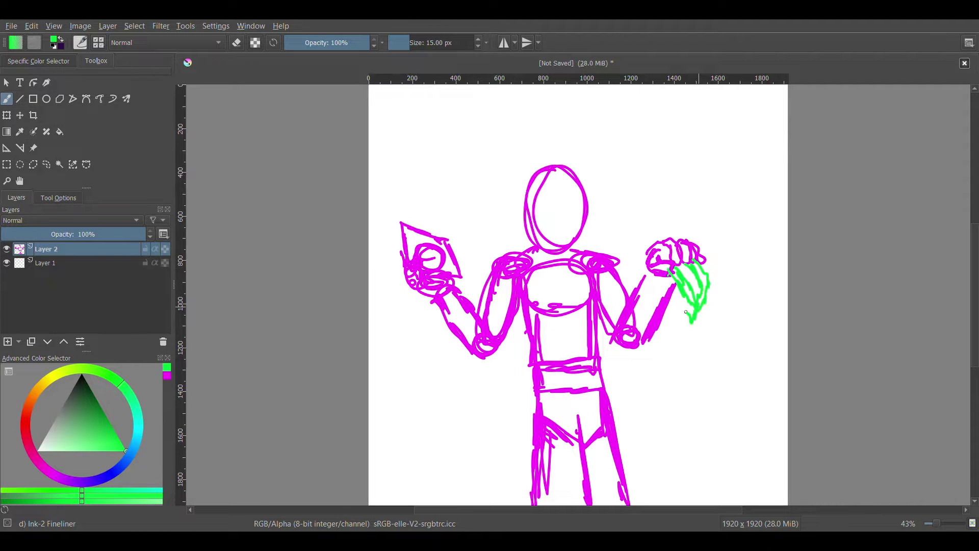
{"action": "left_click_drag", "start_coordinate": [687, 312], "coordinate": [673, 307]}
{"action": "left_click_drag", "start_coordinate": [734, 228], "coordinate": [717, 270]}
{"action": "left_click_drag", "start_coordinate": [750, 250], "coordinate": [764, 264]}
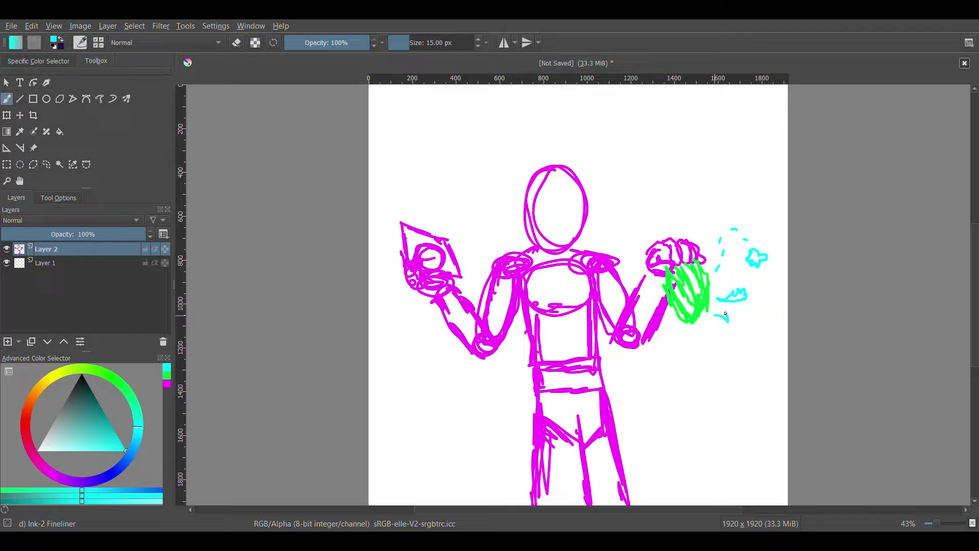
Draw an orange aura outline around the whole figure.
{"action": "left_click", "coordinate": [32, 392]}
{"action": "left_click_drag", "start_coordinate": [559, 151], "coordinate": [506, 505]}
{"action": "left_click_drag", "start_coordinate": [666, 505], "coordinate": [566, 150]}
Draw the score counter in red digits ending with a blue 2.
{"action": "left_click", "coordinate": [25, 407]}
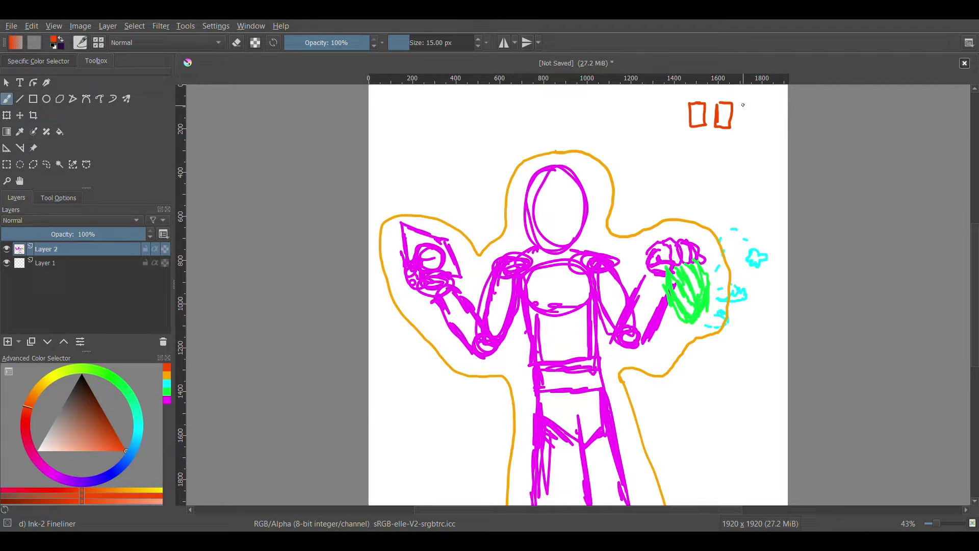
{"action": "left_click", "coordinate": [129, 453]}
{"action": "left_click_drag", "start_coordinate": [742, 112], "coordinate": [764, 135]}
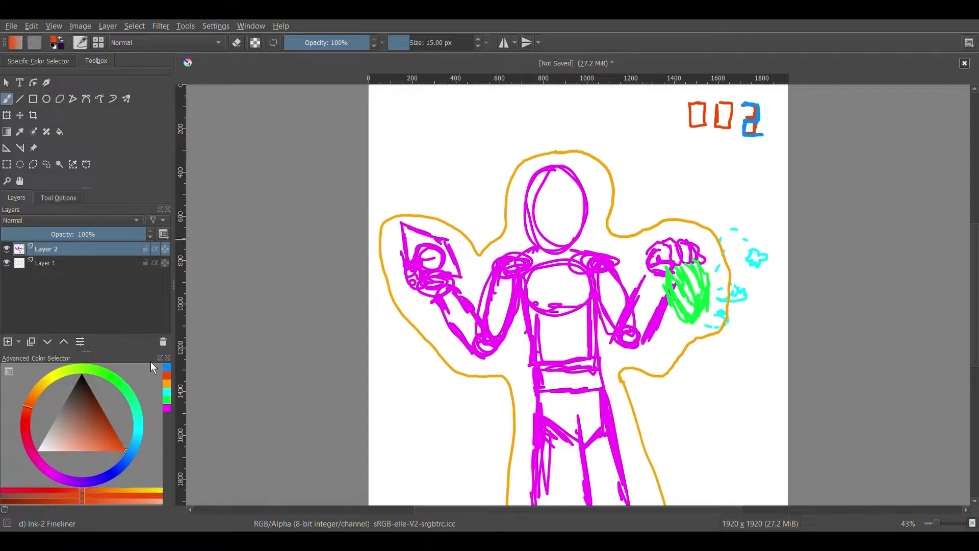
Draw a row of green hearts with a green bar below, top-left.
{"action": "left_click", "coordinate": [73, 367]}
{"action": "mouse_move", "coordinate": [396, 104]}
{"action": "left_mouse_down"}
{"action": "mouse_move", "coordinate": [395, 122]}
{"action": "mouse_move", "coordinate": [429, 122]}
{"action": "left_mouse_up"}
{"action": "left_click_drag", "start_coordinate": [463, 104], "coordinate": [463, 123]}
{"action": "mouse_move", "coordinate": [493, 103]}
{"action": "left_mouse_down"}
{"action": "mouse_move", "coordinate": [493, 122]}
{"action": "mouse_move", "coordinate": [526, 122]}
{"action": "left_mouse_up"}
{"action": "left_click_drag", "start_coordinate": [383, 138], "coordinate": [387, 142]}
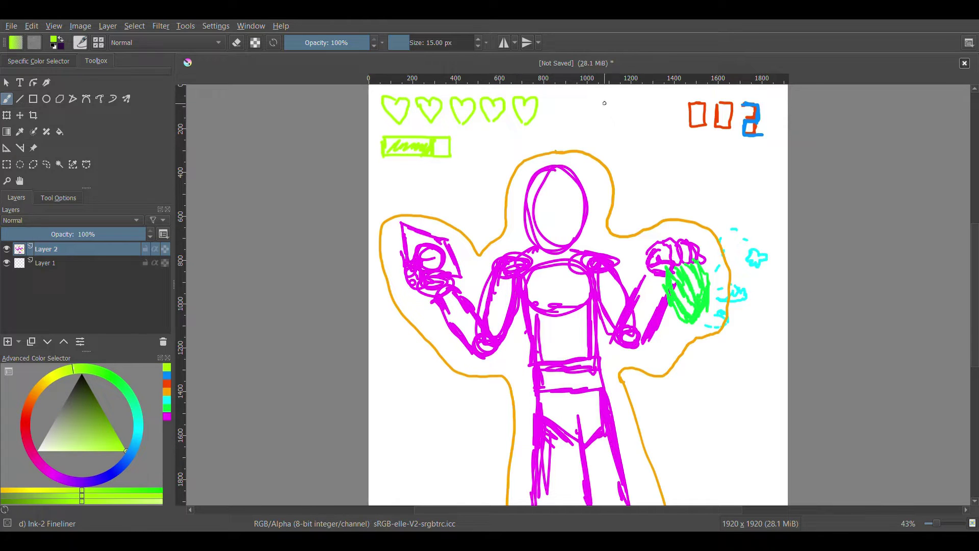
Sketch a purple visor and hair on the head.
{"action": "left_click", "coordinate": [82, 479]}
{"action": "left_click_drag", "start_coordinate": [529, 188], "coordinate": [585, 191]}
{"action": "left_click_drag", "start_coordinate": [528, 205], "coordinate": [587, 206]}
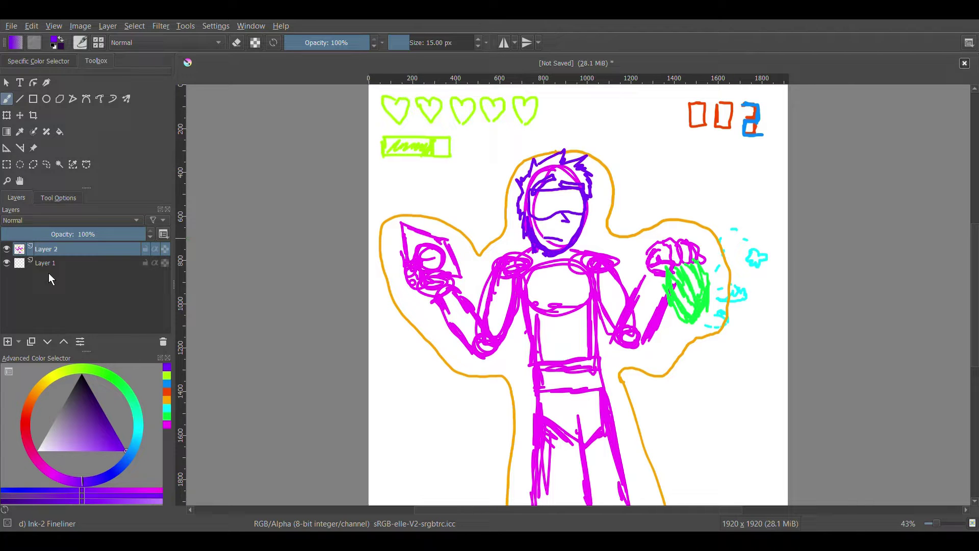
On a new layer, ink the goggles, nose, mouth, jawline and spiky hair in black.
{"action": "left_click", "coordinate": [9, 343]}
{"action": "key", "text": "b"}
{"action": "scroll", "coordinate": [531, 218], "scroll_direction": "up", "scroll_amount": 4, "text": "ctrl"}
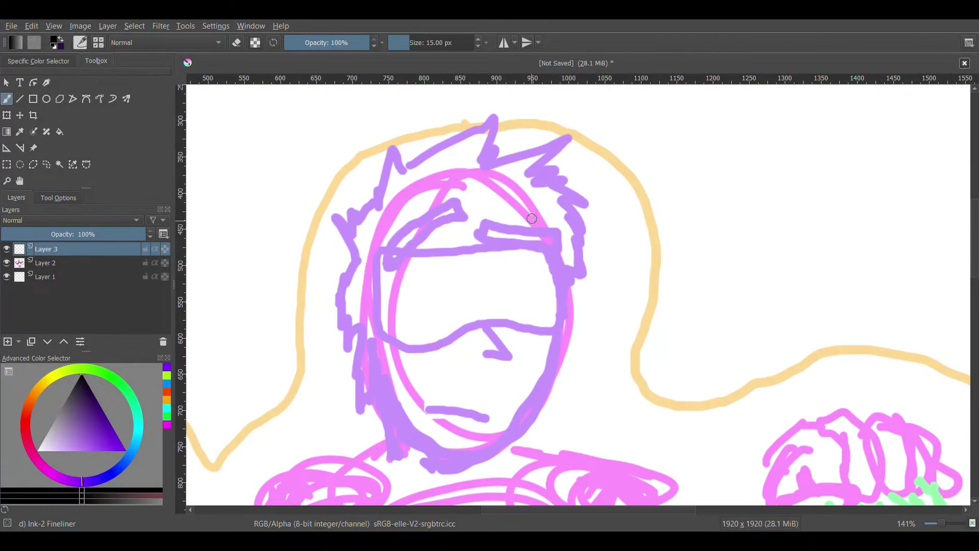
{"action": "left_click_drag", "start_coordinate": [368, 249], "coordinate": [557, 344]}
{"action": "left_click_drag", "start_coordinate": [490, 333], "coordinate": [481, 364]}
{"action": "left_click_drag", "start_coordinate": [425, 413], "coordinate": [490, 417]}
{"action": "left_click_drag", "start_coordinate": [554, 348], "coordinate": [427, 448]}
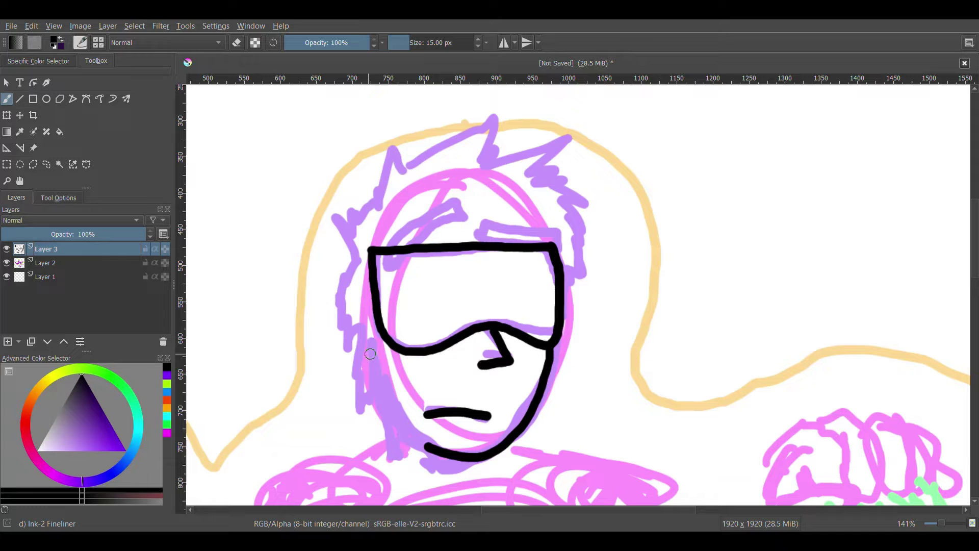
{"action": "mouse_move", "coordinate": [372, 207]}
{"action": "left_mouse_down"}
{"action": "mouse_move", "coordinate": [586, 283]}
{"action": "mouse_move", "coordinate": [337, 406]}
{"action": "left_mouse_up"}
{"action": "left_click_drag", "start_coordinate": [375, 325], "coordinate": [382, 456]}
{"action": "scroll", "coordinate": [535, 291], "scroll_direction": "down", "scroll_amount": 3}
{"action": "scroll", "coordinate": [536, 291], "scroll_direction": "up", "scroll_amount": 1}
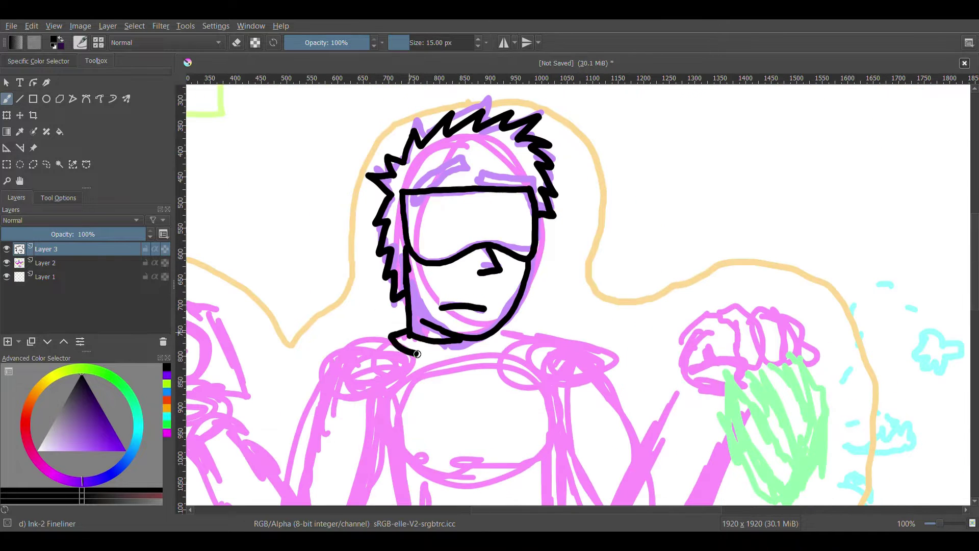
On another new layer, ink the body's left side, left forearm and torso line.
{"action": "key", "text": "Insert"}
{"action": "scroll", "coordinate": [220, 322], "scroll_direction": "down", "scroll_amount": 2, "text": "ctrl"}
{"action": "scroll", "coordinate": [459, 307], "scroll_direction": "up", "scroll_amount": 3, "text": "ctrl"}
{"action": "scroll", "coordinate": [460, 306], "scroll_direction": "down", "scroll_amount": 1, "text": "ctrl"}
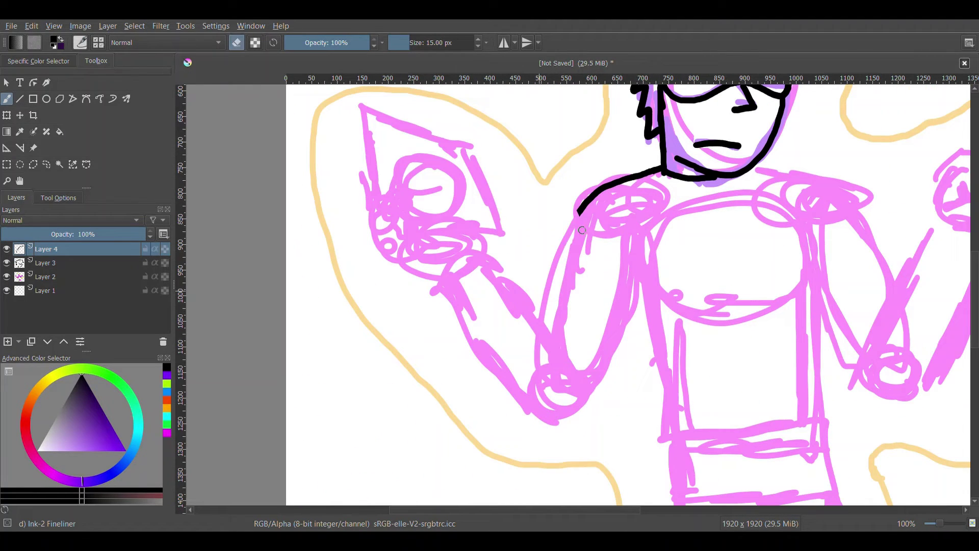
{"action": "left_click_drag", "start_coordinate": [662, 173], "coordinate": [555, 334]}
{"action": "left_click_drag", "start_coordinate": [485, 260], "coordinate": [583, 380]}
{"action": "mouse_move", "coordinate": [484, 261]}
{"action": "left_mouse_down"}
{"action": "mouse_move", "coordinate": [505, 374]}
{"action": "mouse_move", "coordinate": [616, 348]}
{"action": "left_mouse_up"}
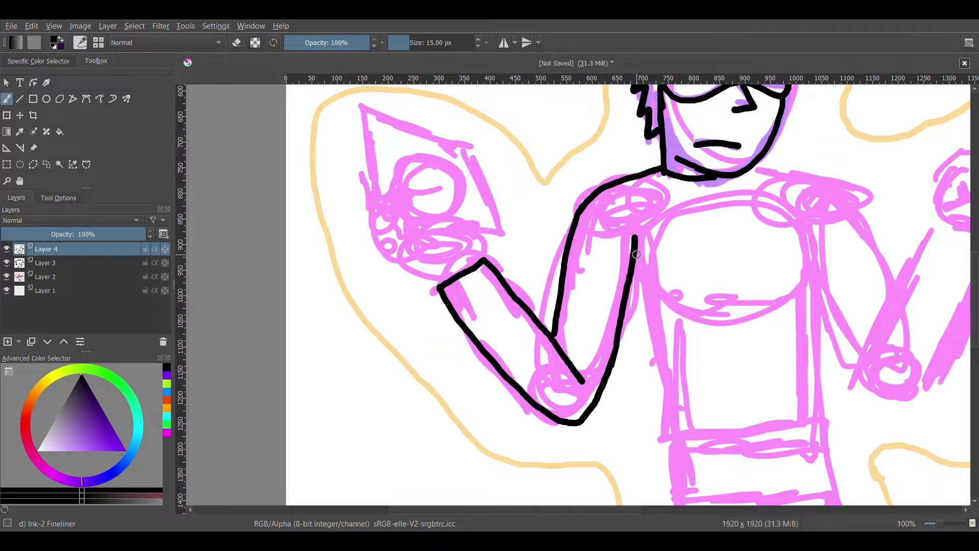
{"action": "left_click_drag", "start_coordinate": [635, 253], "coordinate": [667, 433]}
Reshape the inked arm and torso lines and erase a gap in the torso line.
{"action": "key", "text": "minus"}
{"action": "key", "text": "ctrl+t"}
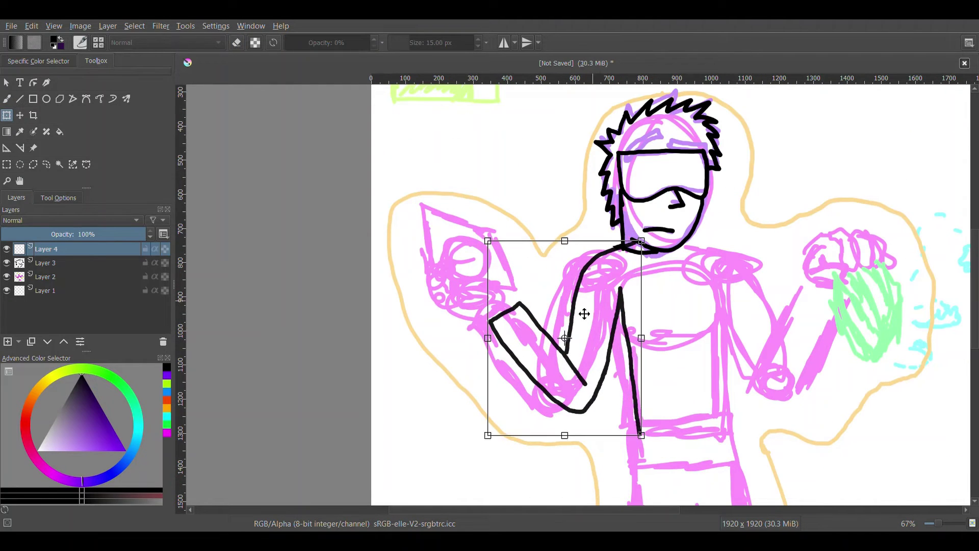
{"action": "key", "text": "b"}
{"action": "key", "text": "e"}
{"action": "left_click_drag", "start_coordinate": [625, 328], "coordinate": [622, 301]}
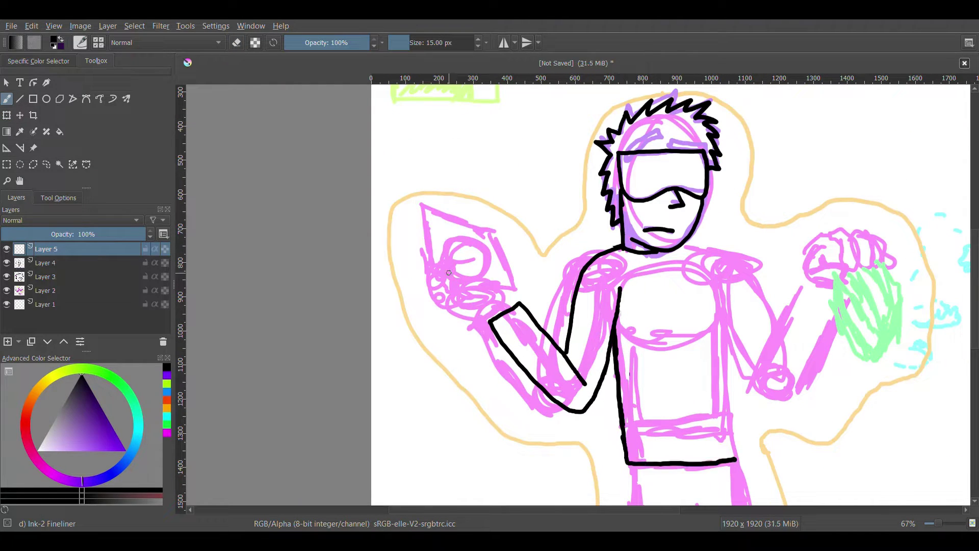
Ink the right torso side and right arm up to the fist, erasing a stray line.
{"action": "left_click_drag", "start_coordinate": [734, 459], "coordinate": [720, 286]}
{"action": "left_click_drag", "start_coordinate": [716, 250], "coordinate": [771, 322]}
{"action": "left_click_drag", "start_coordinate": [757, 387], "coordinate": [805, 280]}
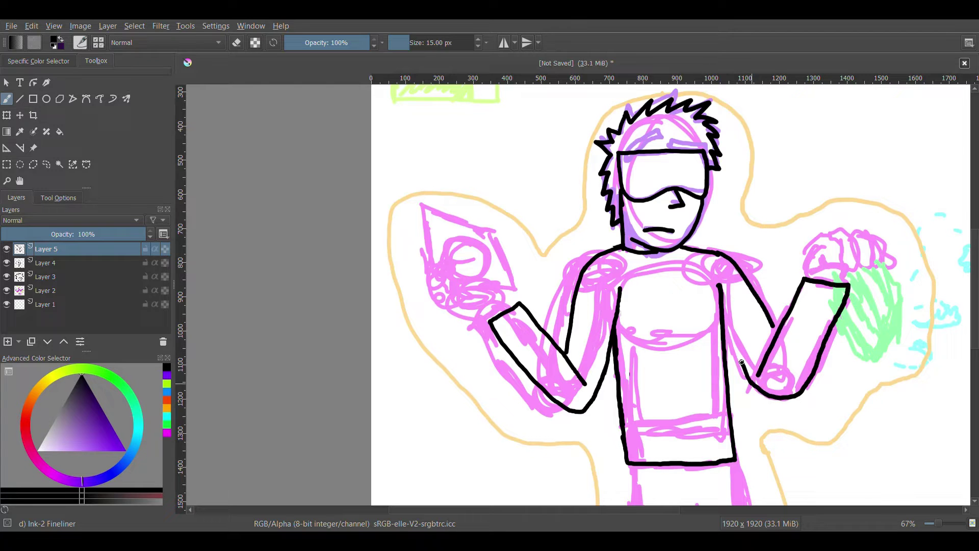
{"action": "left_click_drag", "start_coordinate": [767, 388], "coordinate": [796, 396]}
{"action": "key", "text": "e"}
{"action": "left_click_drag", "start_coordinate": [799, 392], "coordinate": [839, 313]}
{"action": "key", "text": "e"}
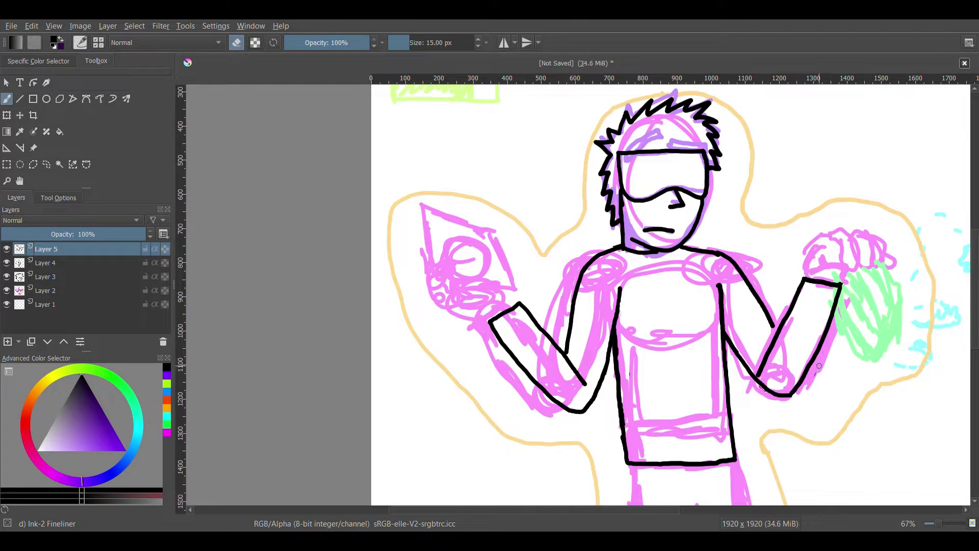
{"action": "scroll", "coordinate": [767, 270], "scroll_direction": "up", "scroll_amount": 1}
Redraw the lower left forearm line on the left-arm layer.
{"action": "key", "text": "Page_Down"}
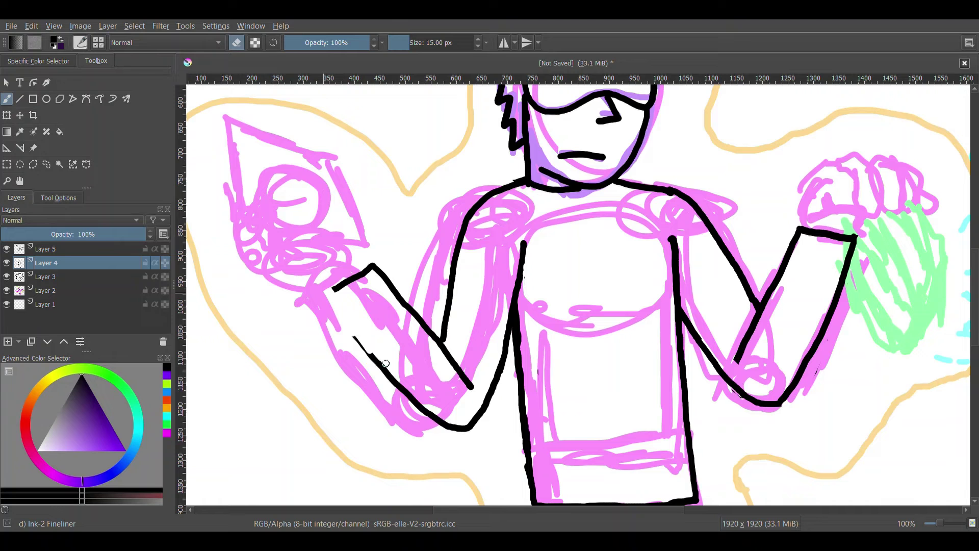
{"action": "left_click_drag", "start_coordinate": [325, 291], "coordinate": [433, 418]}
{"action": "key", "text": "Page_Up"}
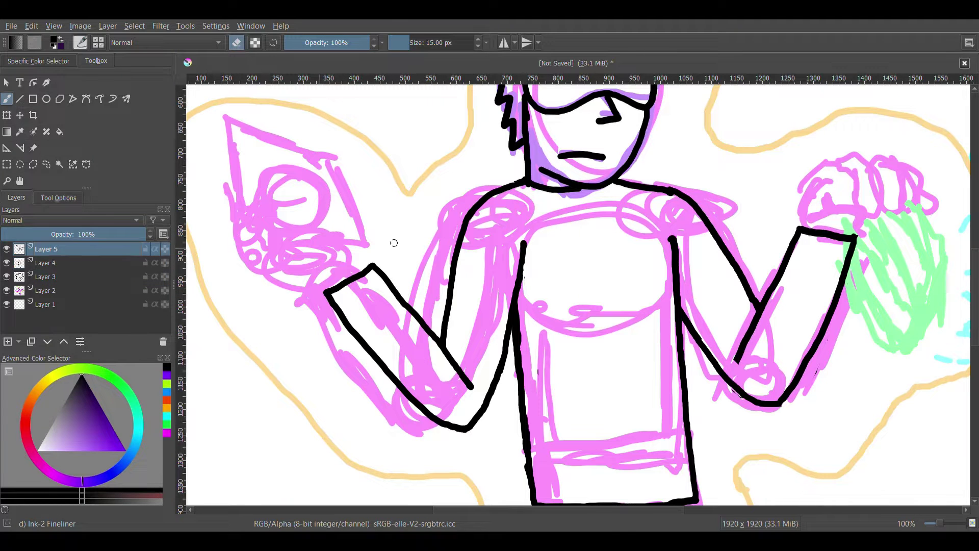
Add hand and orb layers and draw a black circle resting in the hand.
{"action": "left_click_drag", "start_coordinate": [689, 163], "coordinate": [736, 242]}
{"action": "key", "text": "Insert"}
{"action": "key", "text": "e"}
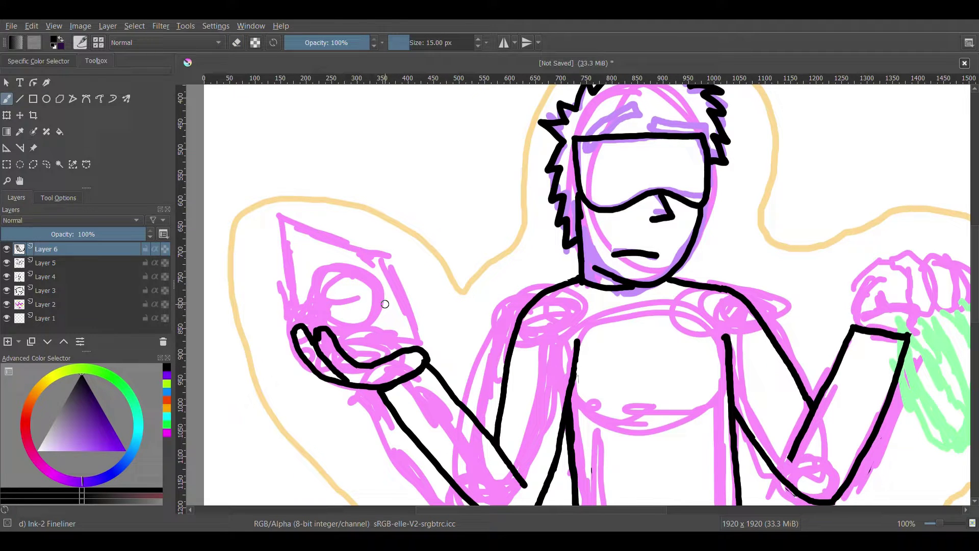
{"action": "key", "text": "Insert"}
{"action": "left_click_drag", "start_coordinate": [305, 264], "coordinate": [409, 366]}
{"action": "key", "text": "Page_Down"}
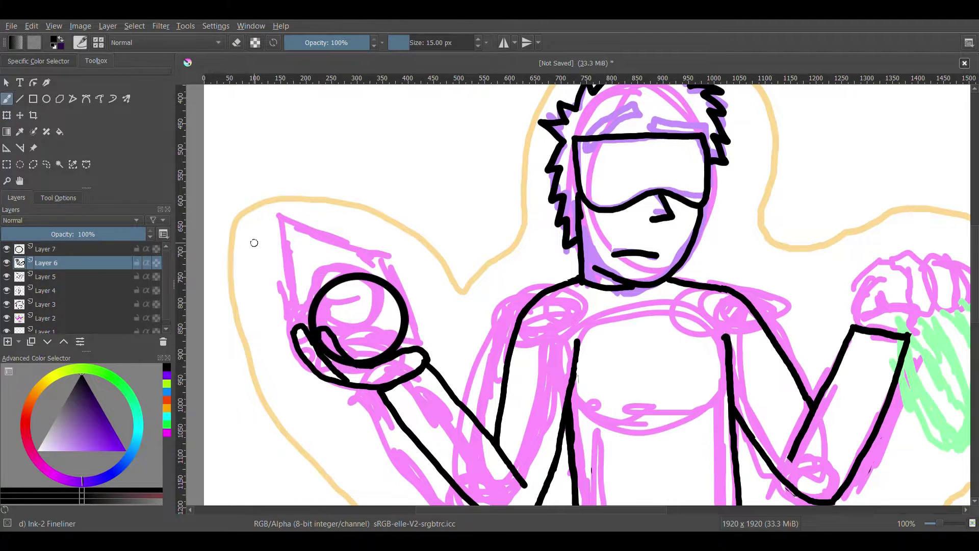
{"action": "key", "text": "Page_Up"}
{"action": "key", "text": "Page_Down"}
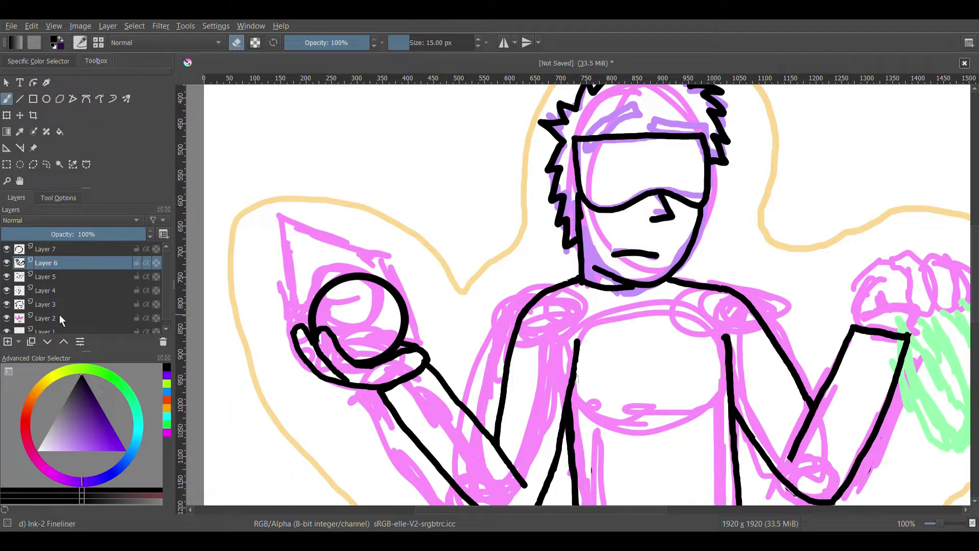
On a new layer, draw a curved band across the orb.
{"action": "left_click", "coordinate": [42, 250]}
{"action": "key", "text": "Insert"}
{"action": "key", "text": "Return"}
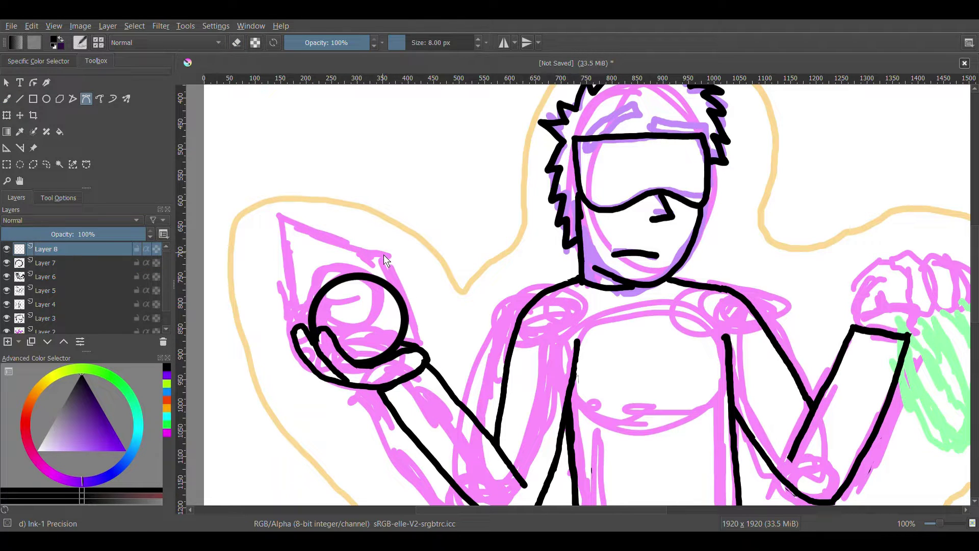
{"action": "left_click", "coordinate": [283, 227]}
{"action": "left_click", "coordinate": [414, 264]}
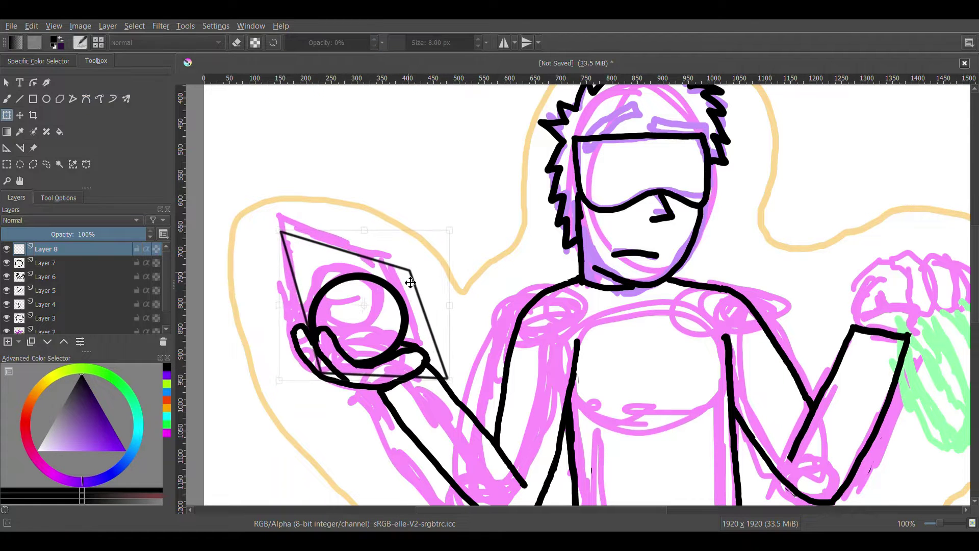
{"action": "key", "text": "t"}
{"action": "scroll", "coordinate": [545, 481], "scroll_direction": "up", "scroll_amount": 4}
{"action": "key", "text": "b"}
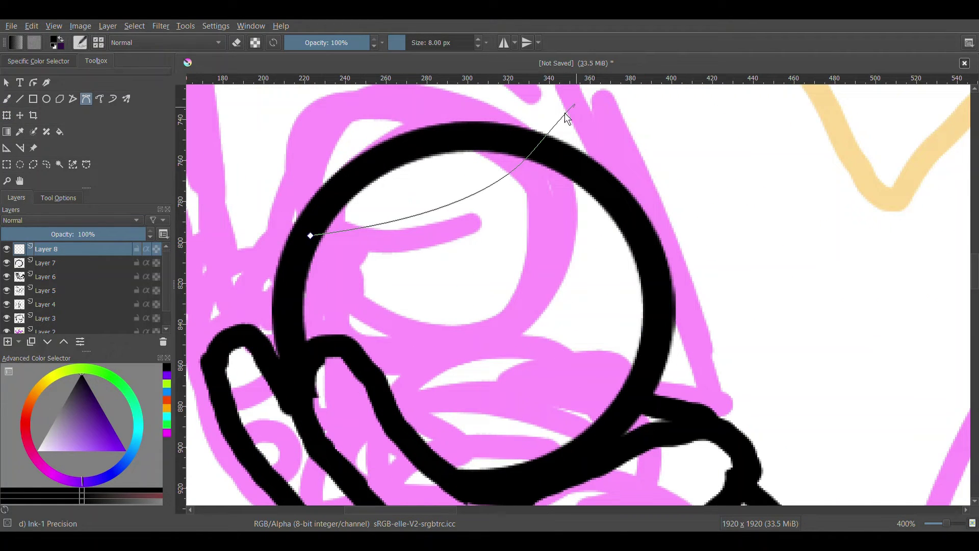
{"action": "left_click_drag", "start_coordinate": [325, 229], "coordinate": [410, 113]}
{"action": "key", "text": "ctrl+z"}
{"action": "left_click_drag", "start_coordinate": [551, 173], "coordinate": [310, 260]}
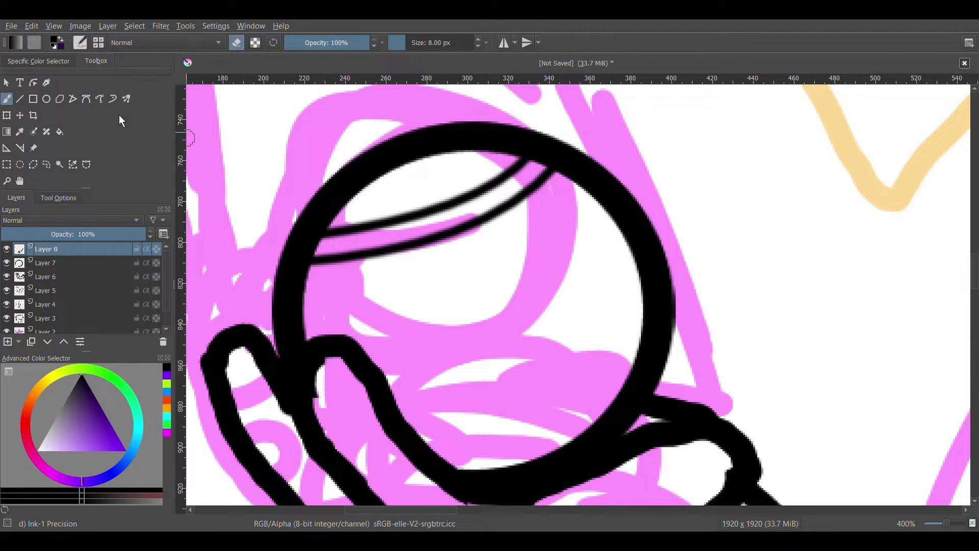
Draw a curved double band across the orb and trim its left end.
{"action": "left_click_drag", "start_coordinate": [487, 230], "coordinate": [513, 299]}
{"action": "left_click", "coordinate": [645, 262]}
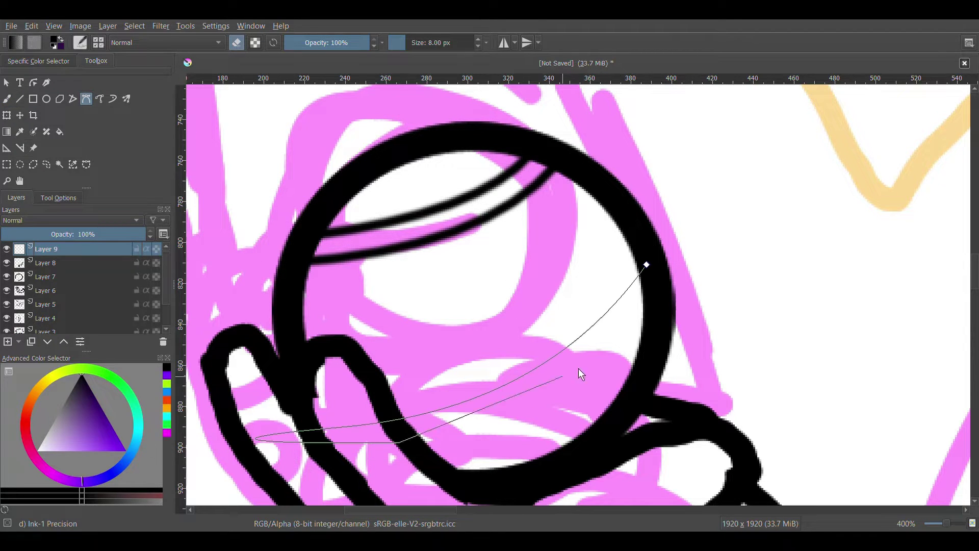
{"action": "key", "text": "Escape"}
{"action": "left_click_drag", "start_coordinate": [655, 270], "coordinate": [509, 422]}
{"action": "left_click_drag", "start_coordinate": [261, 425], "coordinate": [721, 157]}
{"action": "key", "text": "Return"}
{"action": "key", "text": "b"}
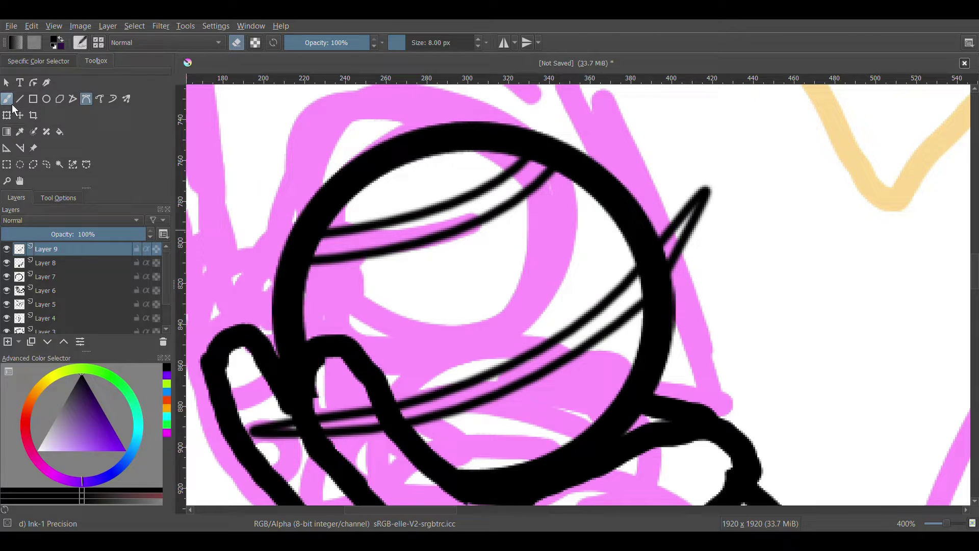
{"action": "left_click_drag", "start_coordinate": [261, 448], "coordinate": [379, 410]}
Add a bar between the two bands and erase its overhanging ends.
{"action": "left_click", "coordinate": [452, 211]}
{"action": "left_click", "coordinate": [524, 392]}
{"action": "key", "text": "Return"}
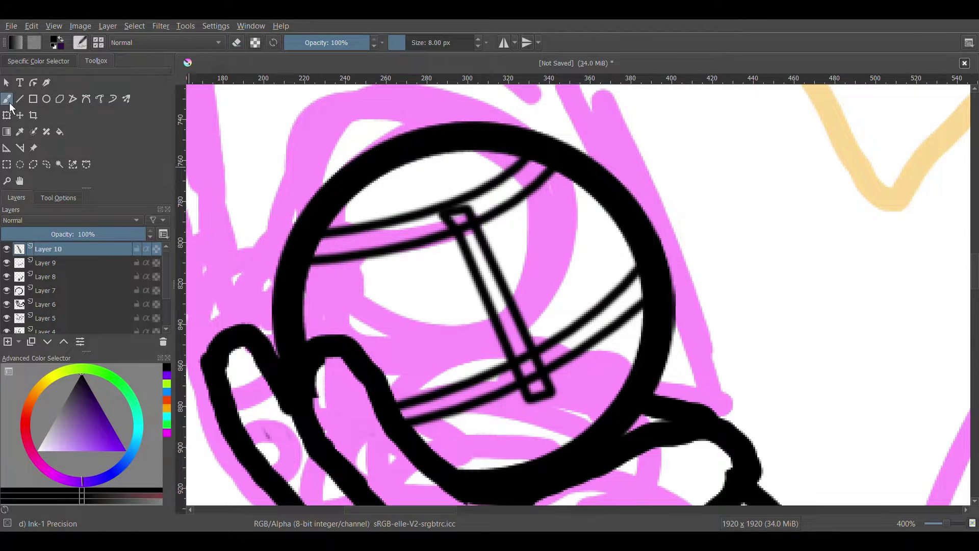
{"action": "key", "text": "b"}
{"action": "key", "text": "e"}
{"action": "left_click_drag", "start_coordinate": [441, 207], "coordinate": [474, 222]}
{"action": "left_click_drag", "start_coordinate": [536, 367], "coordinate": [556, 402]}
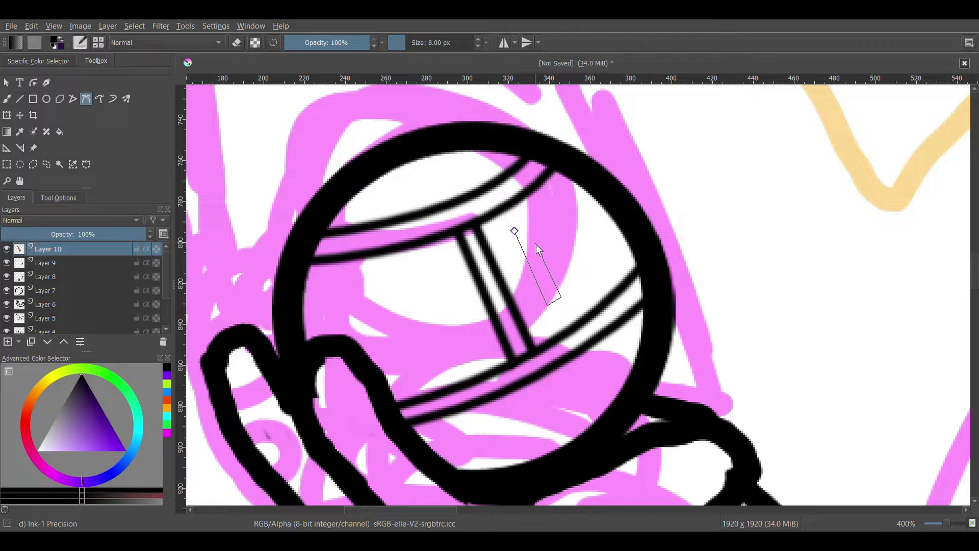
Draw the angular circuit, curved pattern and top arc lines, erasing the excess.
{"action": "double_click", "coordinate": [615, 153]}
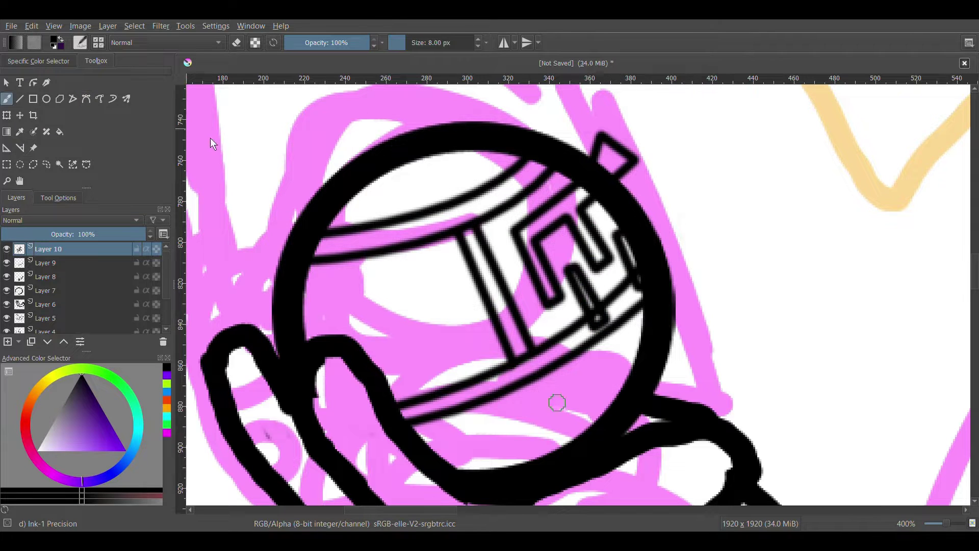
{"action": "key", "text": "e"}
{"action": "left_click_drag", "start_coordinate": [628, 161], "coordinate": [585, 149]}
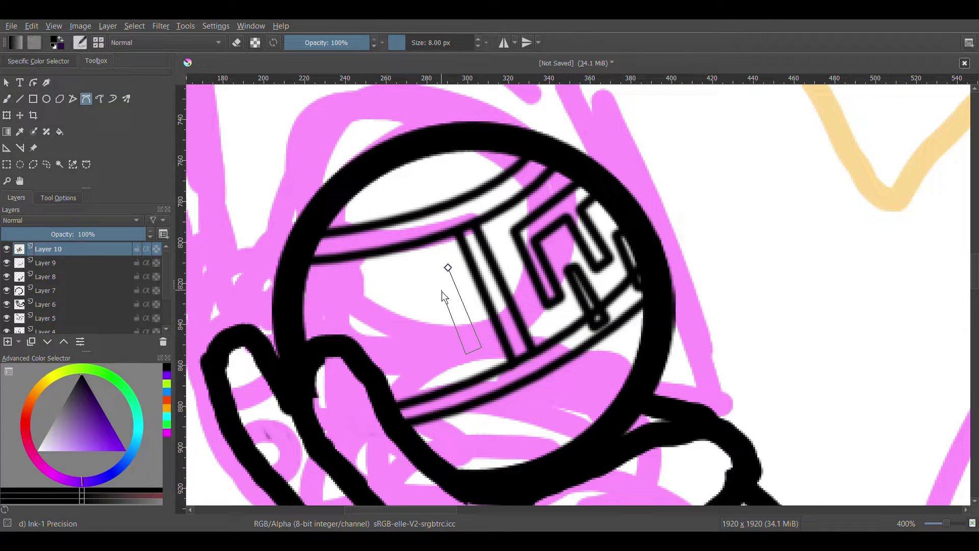
{"action": "double_click", "coordinate": [336, 386]}
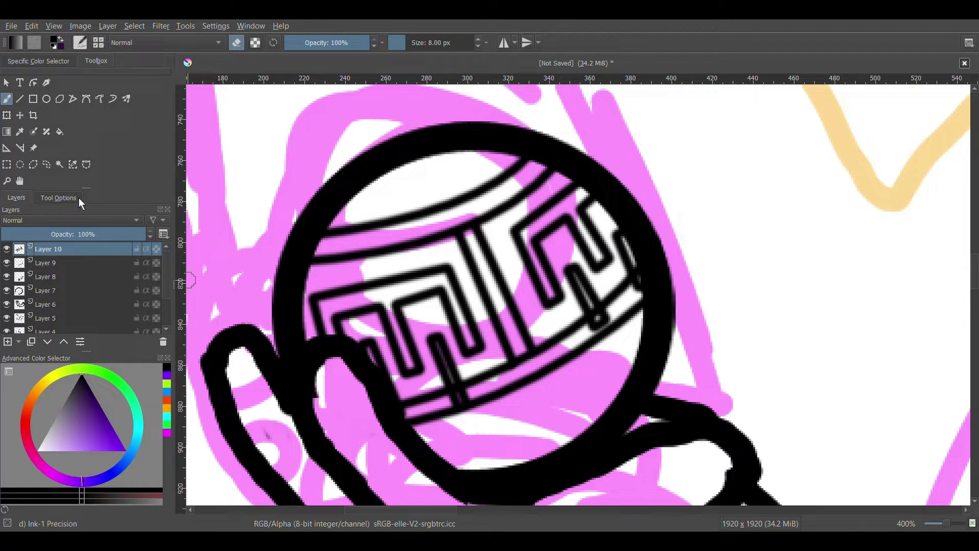
{"action": "double_click", "coordinate": [295, 195]}
{"action": "key", "text": "b"}
{"action": "key", "text": "e"}
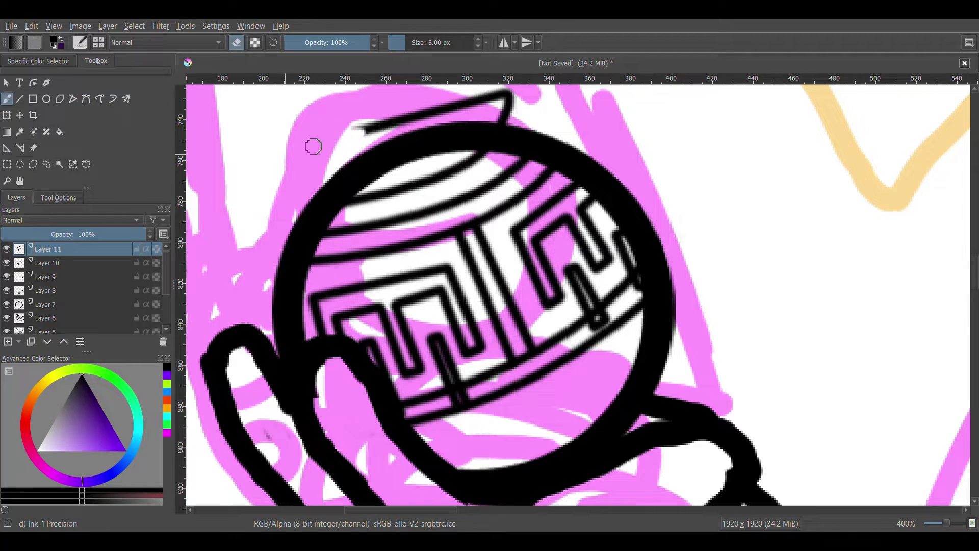
{"action": "left_click_drag", "start_coordinate": [306, 145], "coordinate": [523, 113]}
Move the top arc down onto the ball.
{"action": "left_click", "coordinate": [46, 290]}
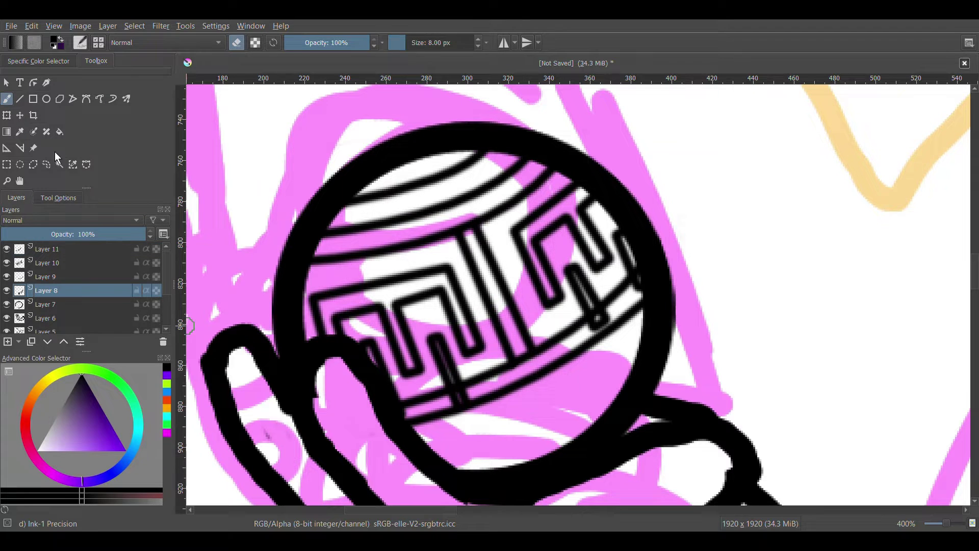
{"action": "left_click", "coordinate": [7, 115]}
{"action": "left_click_drag", "start_coordinate": [451, 164], "coordinate": [453, 191]}
{"action": "key", "text": "Return"}
On a new layer, draw a curved line along the ball's lower edge.
{"action": "left_click", "coordinate": [7, 342]}
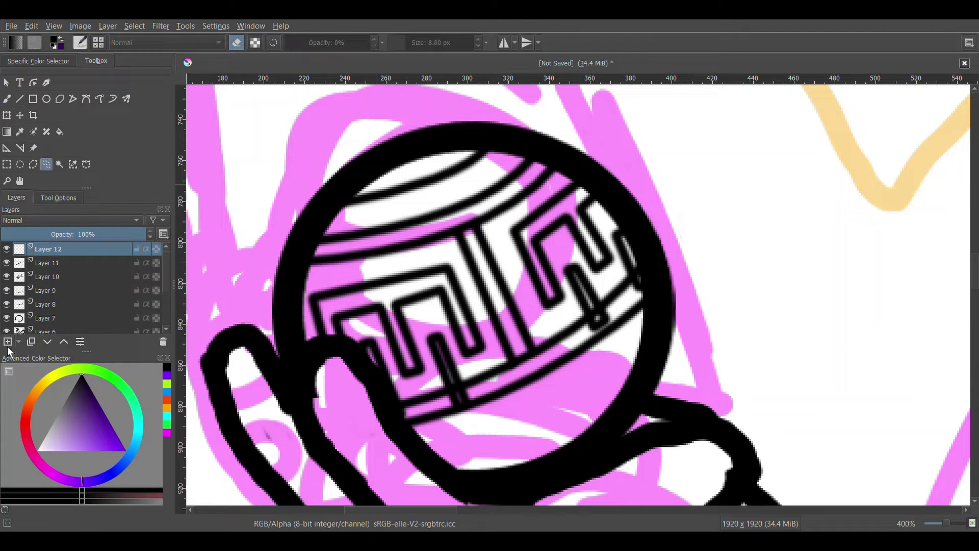
{"action": "left_click", "coordinate": [86, 98]}
{"action": "left_click", "coordinate": [403, 460]}
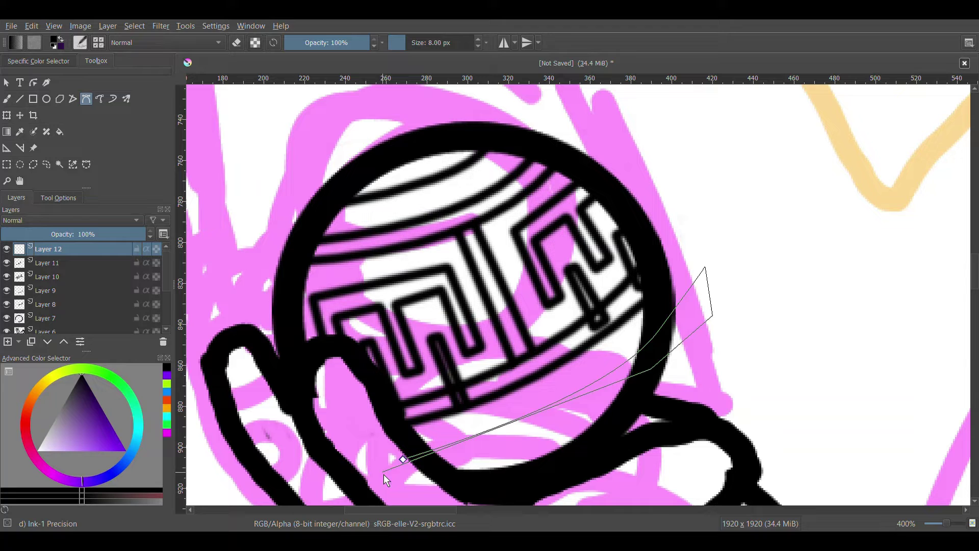
{"action": "key", "text": "Escape"}
{"action": "left_click", "coordinate": [418, 454]}
{"action": "left_click_drag", "start_coordinate": [642, 360], "coordinate": [653, 316]}
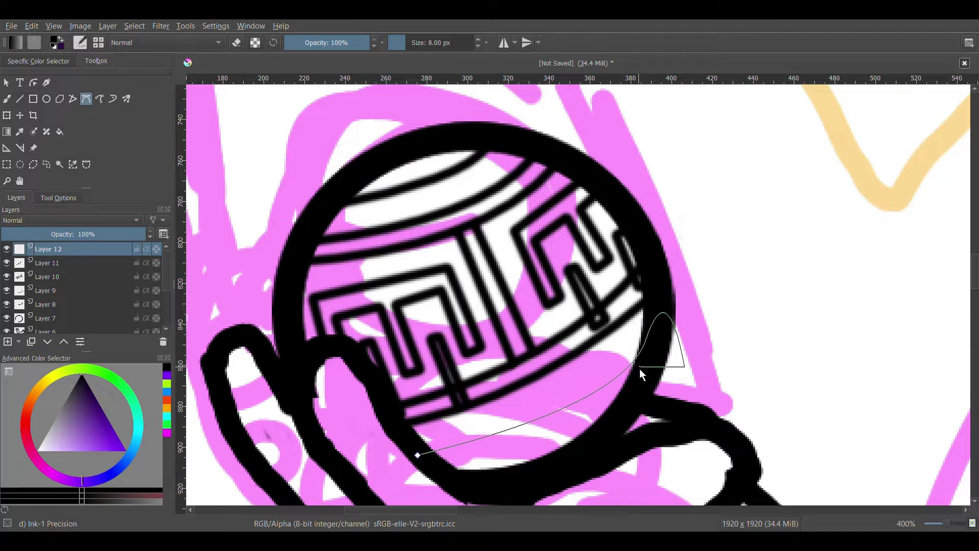
{"action": "key", "text": "Return"}
Rotate the lower band line to follow the ball's curve.
{"action": "key", "text": "b"}
{"action": "key", "text": "e"}
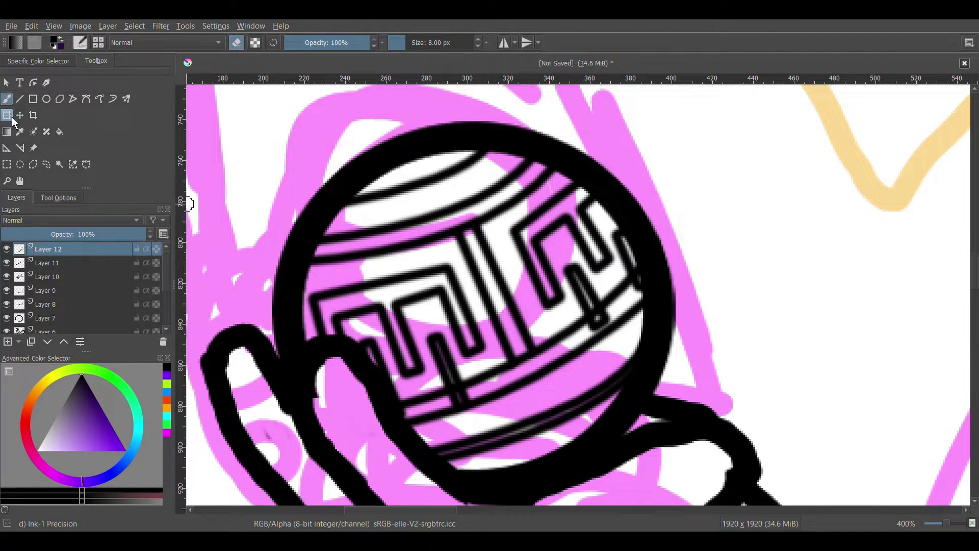
{"action": "key", "text": "ctrl+t"}
{"action": "mouse_move", "coordinate": [686, 360]}
{"action": "left_mouse_down"}
{"action": "mouse_move", "coordinate": [728, 357]}
{"action": "mouse_move", "coordinate": [719, 189]}
{"action": "left_mouse_up"}
{"action": "key", "text": "Return"}
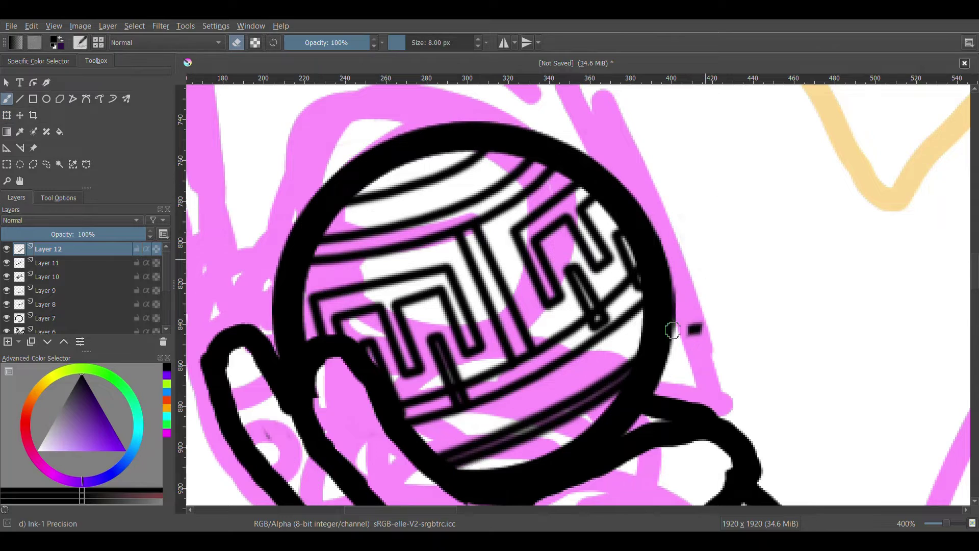
{"action": "scroll", "coordinate": [673, 328], "scroll_direction": "down", "scroll_amount": 2}
{"action": "scroll", "coordinate": [717, 313], "scroll_direction": "down", "scroll_amount": 3}
{"action": "scroll", "coordinate": [612, 508], "scroll_direction": "up", "scroll_amount": 4}
{"action": "scroll", "coordinate": [646, 505], "scroll_direction": "down", "scroll_amount": 3}
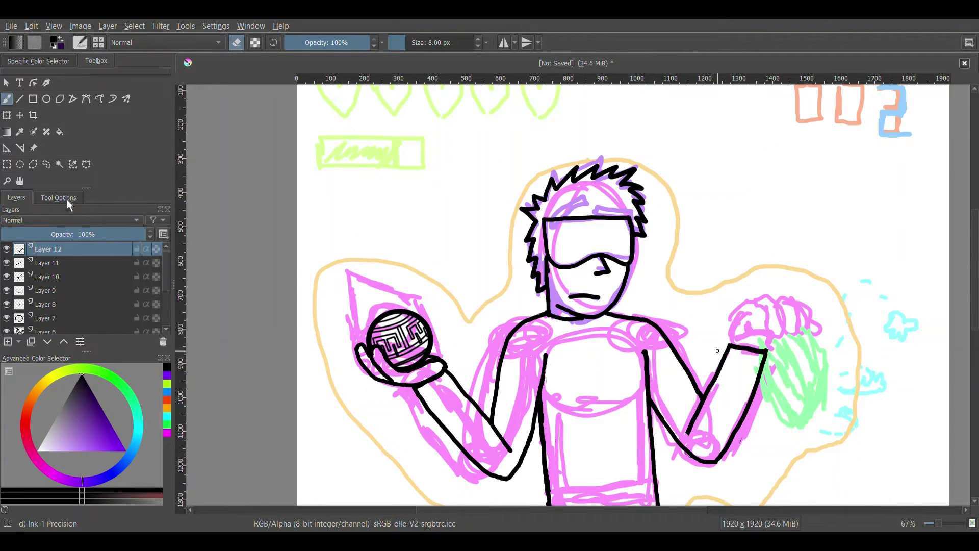
Toggle the ball pattern's visibility to compare it with the sketch.
{"action": "left_click", "coordinate": [6, 248]}
{"action": "left_click", "coordinate": [6, 249]}
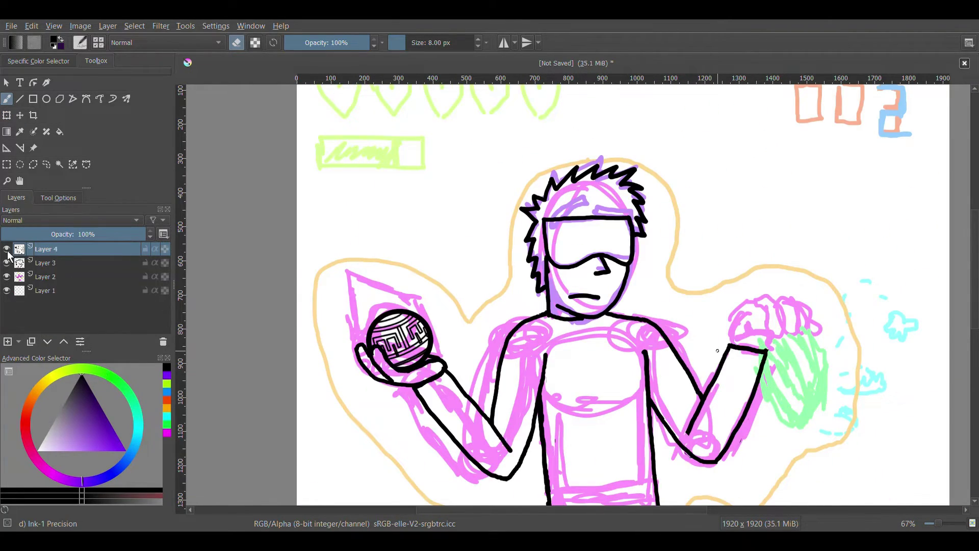
{"action": "left_click", "coordinate": [7, 249]}
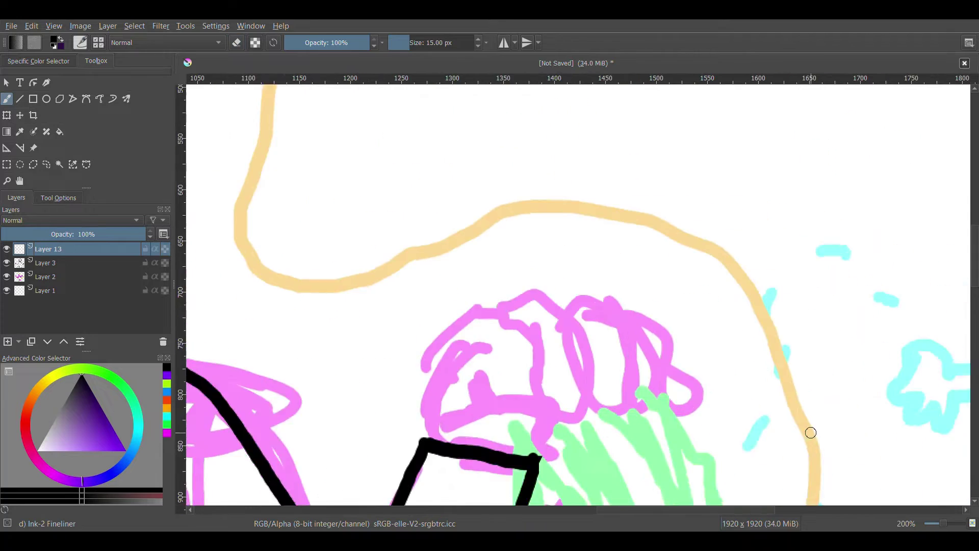
{"action": "scroll", "coordinate": [811, 432], "scroll_direction": "down", "scroll_amount": 1}
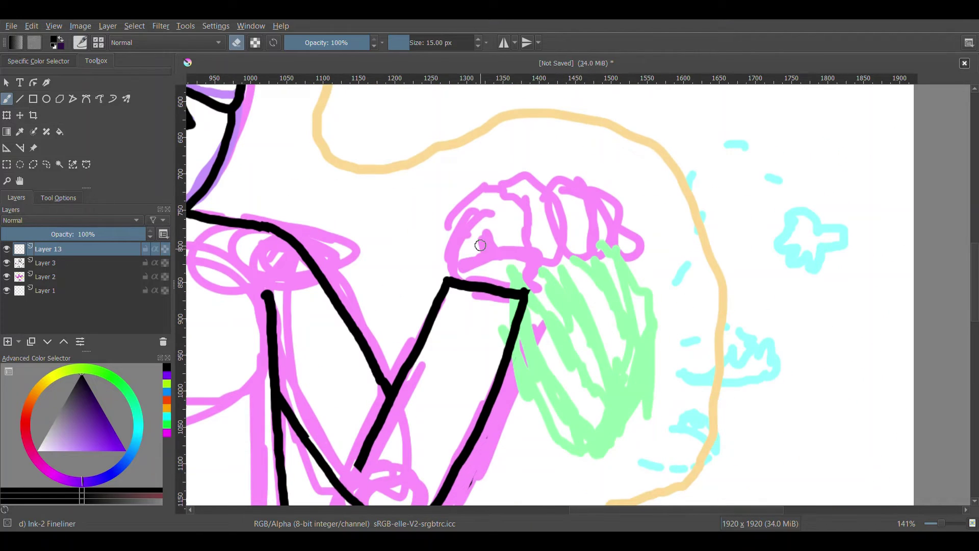
Ink the fist with thumb and finger segments, plus the strap and hanging bag.
{"action": "left_click_drag", "start_coordinate": [445, 269], "coordinate": [545, 285]}
{"action": "left_click_drag", "start_coordinate": [484, 221], "coordinate": [490, 260]}
{"action": "mouse_move", "coordinate": [448, 257]}
{"action": "left_mouse_down"}
{"action": "mouse_move", "coordinate": [535, 195]}
{"action": "mouse_move", "coordinate": [532, 264]}
{"action": "left_mouse_up"}
{"action": "mouse_move", "coordinate": [548, 272]}
{"action": "left_mouse_down"}
{"action": "mouse_move", "coordinate": [562, 194]}
{"action": "mouse_move", "coordinate": [578, 269]}
{"action": "left_mouse_up"}
{"action": "left_click_drag", "start_coordinate": [581, 200], "coordinate": [595, 269]}
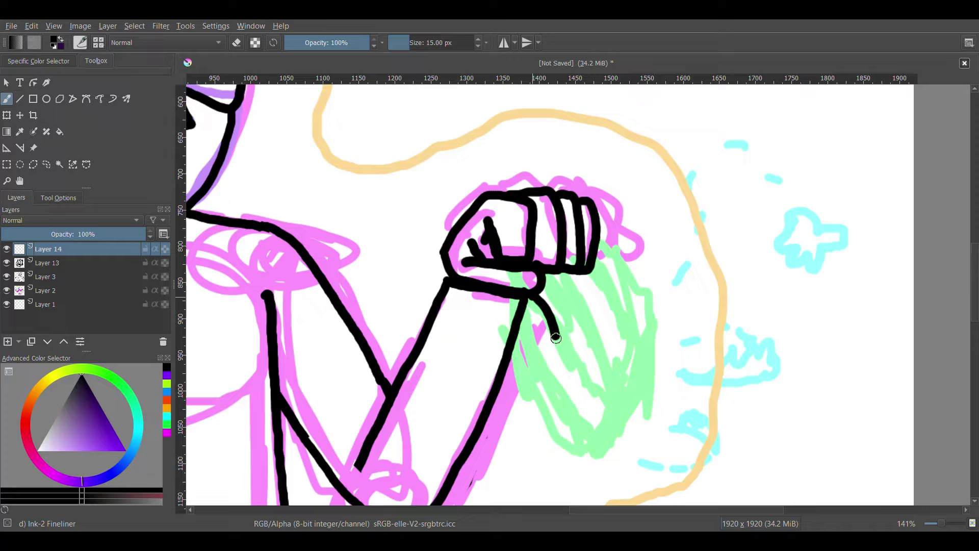
{"action": "left_click_drag", "start_coordinate": [556, 337], "coordinate": [612, 398]}
{"action": "scroll", "coordinate": [596, 344], "scroll_direction": "down", "scroll_amount": 1}
{"action": "left_click_drag", "start_coordinate": [574, 252], "coordinate": [643, 319]}
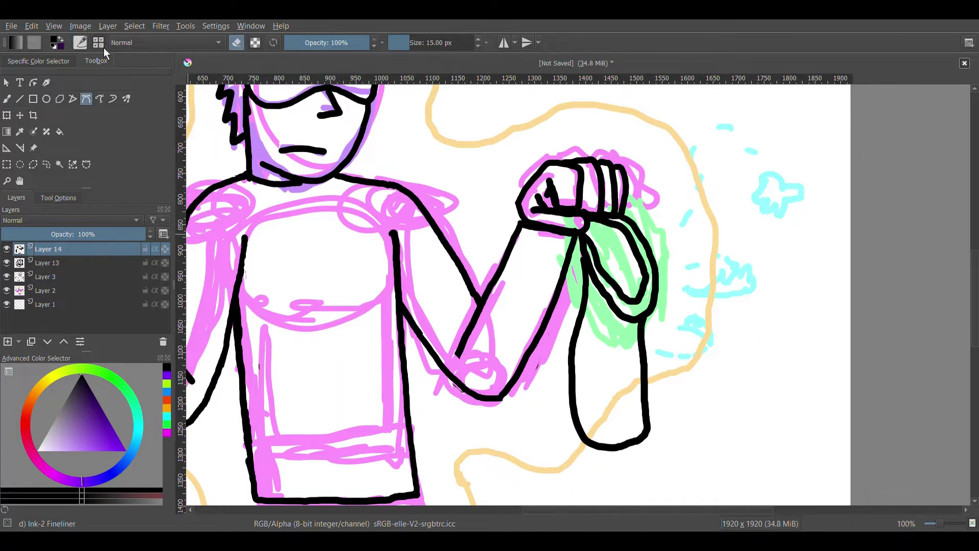
On a new layer, draw the gem's hexagonal outer and inner outlines with a precision brush.
{"action": "key", "text": "slash"}
{"action": "scroll", "coordinate": [592, 349], "scroll_direction": "up", "scroll_amount": 2}
{"action": "key", "text": "Insert"}
{"action": "left_click", "coordinate": [589, 359]}
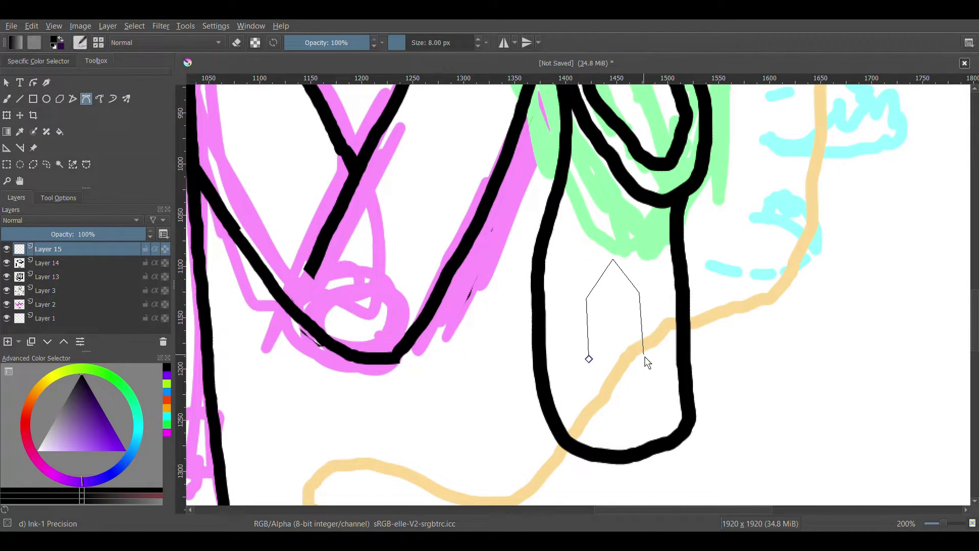
{"action": "left_click", "coordinate": [645, 355]}
{"action": "left_click", "coordinate": [620, 386]}
{"action": "left_click", "coordinate": [589, 358]}
{"action": "left_click", "coordinate": [613, 293]}
{"action": "left_click", "coordinate": [599, 313]}
{"action": "key", "text": "Insert"}
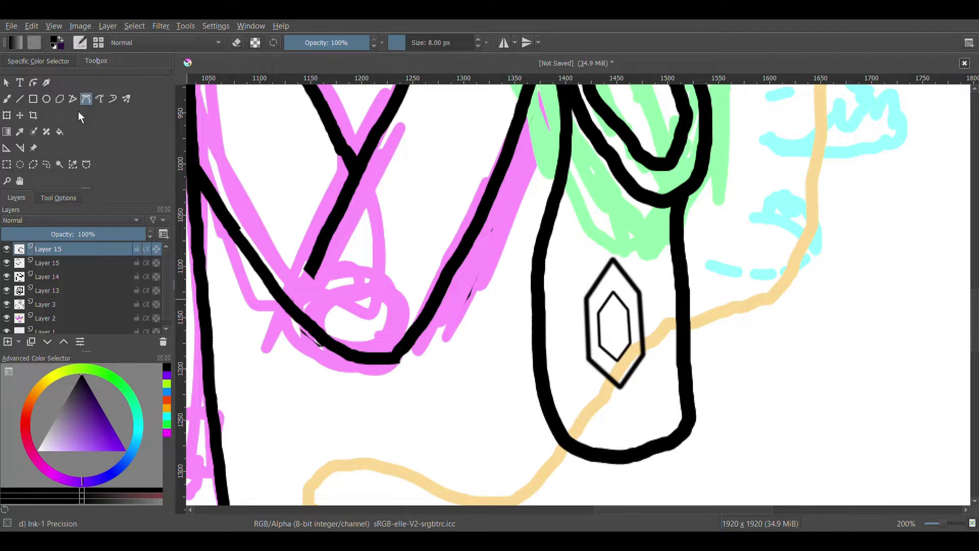
{"action": "scroll", "coordinate": [635, 311], "scroll_direction": "up", "scroll_amount": 3}
Add four facet lines joining the gem's inner and outer corners.
{"action": "left_click_drag", "start_coordinate": [534, 318], "coordinate": [496, 278]}
{"action": "left_click_drag", "start_coordinate": [572, 259], "coordinate": [572, 165]}
{"action": "left_click_drag", "start_coordinate": [616, 310], "coordinate": [652, 260]}
{"action": "left_click_drag", "start_coordinate": [534, 410], "coordinate": [499, 451]}
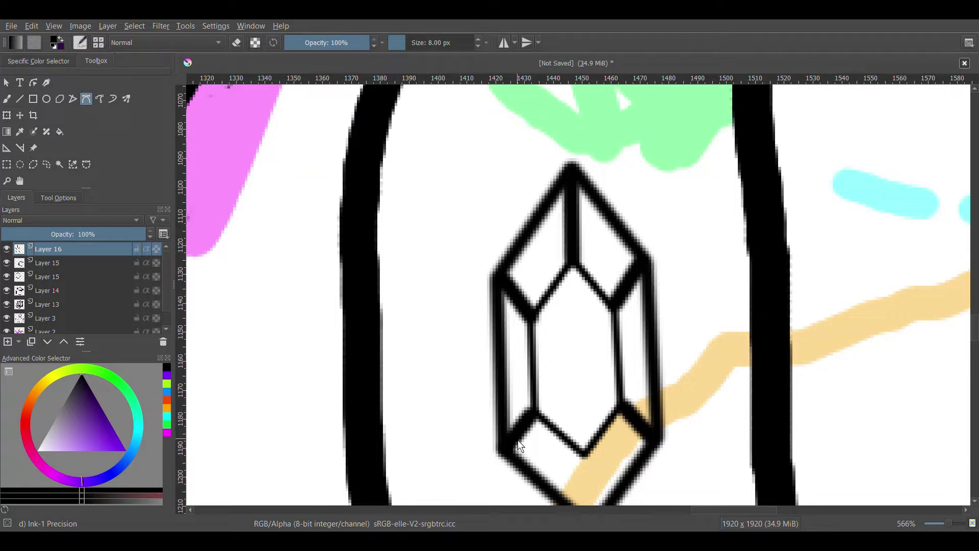
{"action": "scroll", "coordinate": [573, 321], "scroll_direction": "down", "scroll_amount": 5}
{"action": "scroll", "coordinate": [226, 267], "scroll_direction": "down", "scroll_amount": 3}
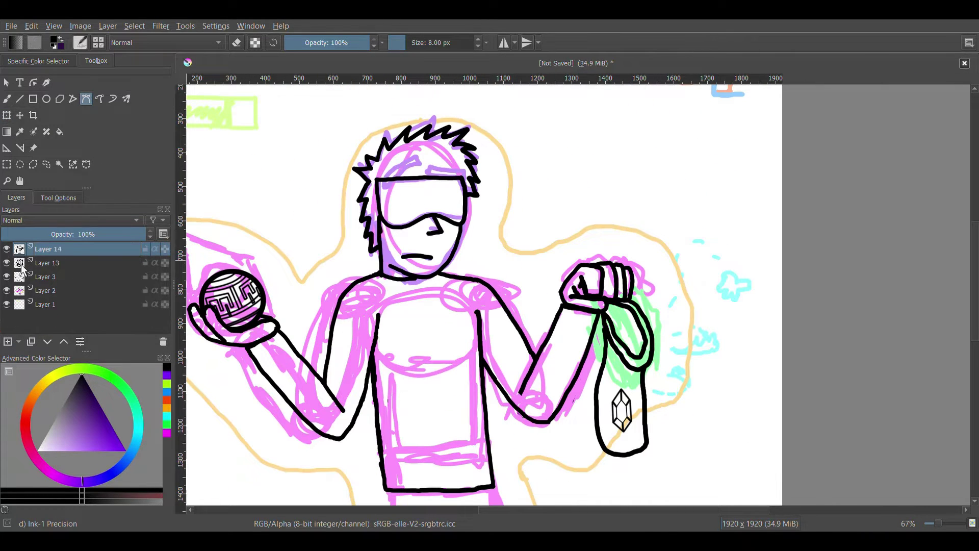
Ink the trouser leg lines on a new layer.
{"action": "left_click_drag", "start_coordinate": [385, 291], "coordinate": [386, 475]}
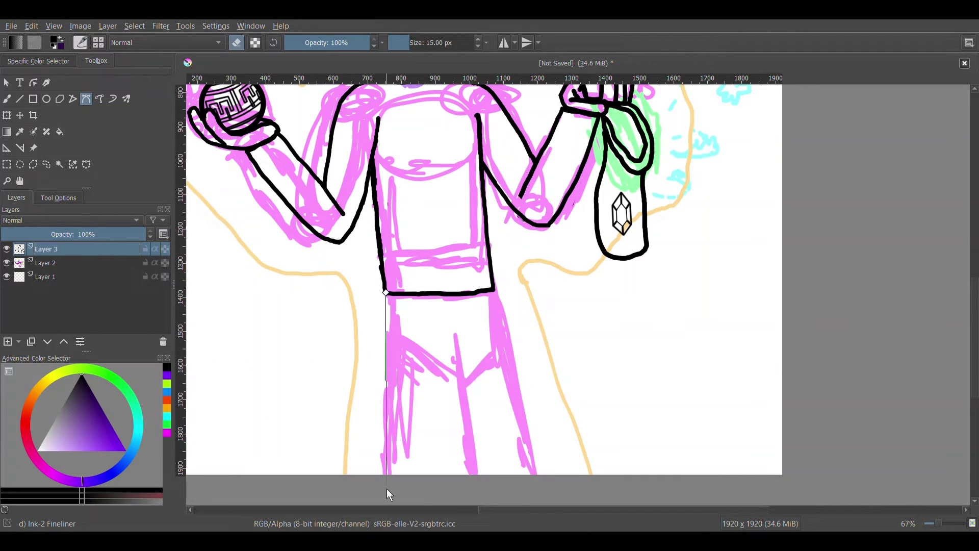
{"action": "key", "text": "ctrl+z"}
{"action": "left_click_drag", "start_coordinate": [385, 378], "coordinate": [385, 475]}
{"action": "left_click_drag", "start_coordinate": [490, 285], "coordinate": [529, 453]}
{"action": "left_click_drag", "start_coordinate": [456, 331], "coordinate": [456, 401]}
{"action": "scroll", "coordinate": [524, 371], "scroll_direction": "down", "scroll_amount": 3}
{"action": "scroll", "coordinate": [525, 371], "scroll_direction": "up", "scroll_amount": 3}
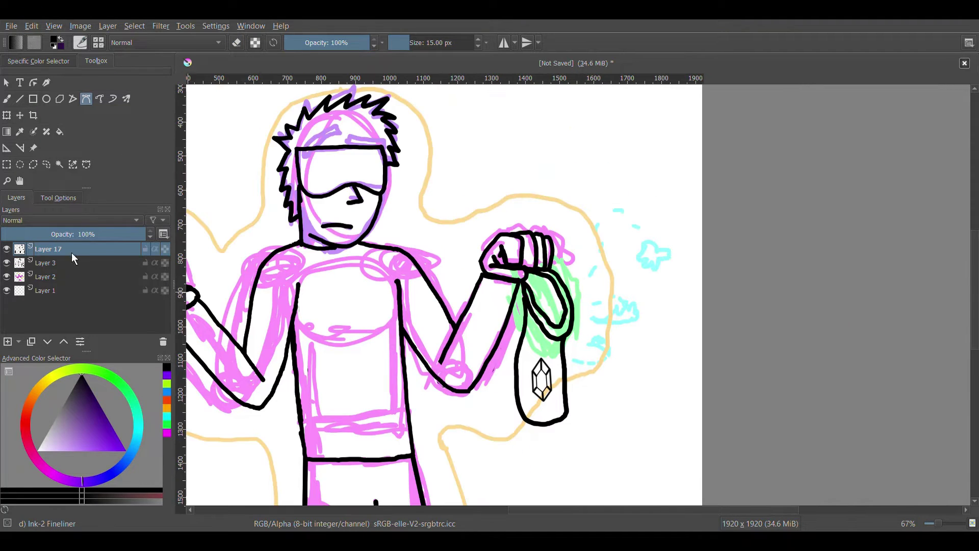
{"action": "scroll", "coordinate": [656, 229], "scroll_direction": "up", "scroll_amount": 3}
{"action": "scroll", "coordinate": [656, 230], "scroll_direction": "down", "scroll_amount": 1}
Draw three small stars with dashed trails beside the bag using the freehand brush.
{"action": "key", "text": "b"}
{"action": "left_click_drag", "start_coordinate": [612, 227], "coordinate": [650, 257]}
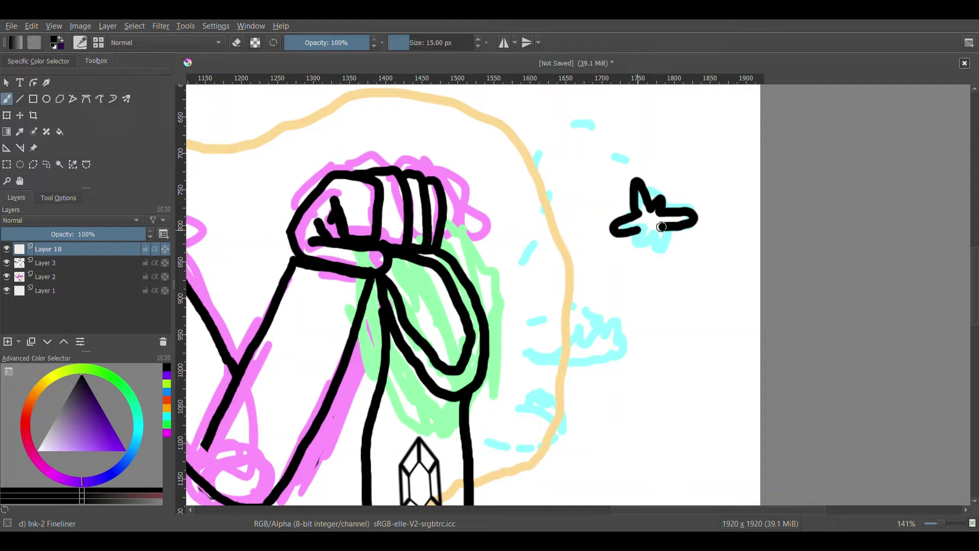
{"action": "mouse_move", "coordinate": [609, 354]}
{"action": "left_mouse_down"}
{"action": "mouse_move", "coordinate": [624, 369]}
{"action": "mouse_move", "coordinate": [593, 337]}
{"action": "left_mouse_up"}
{"action": "left_click_drag", "start_coordinate": [581, 429], "coordinate": [613, 459]}
{"action": "scroll", "coordinate": [689, 382], "scroll_direction": "down", "scroll_amount": 2}
{"action": "left_click_drag", "start_coordinate": [604, 325], "coordinate": [589, 429]}
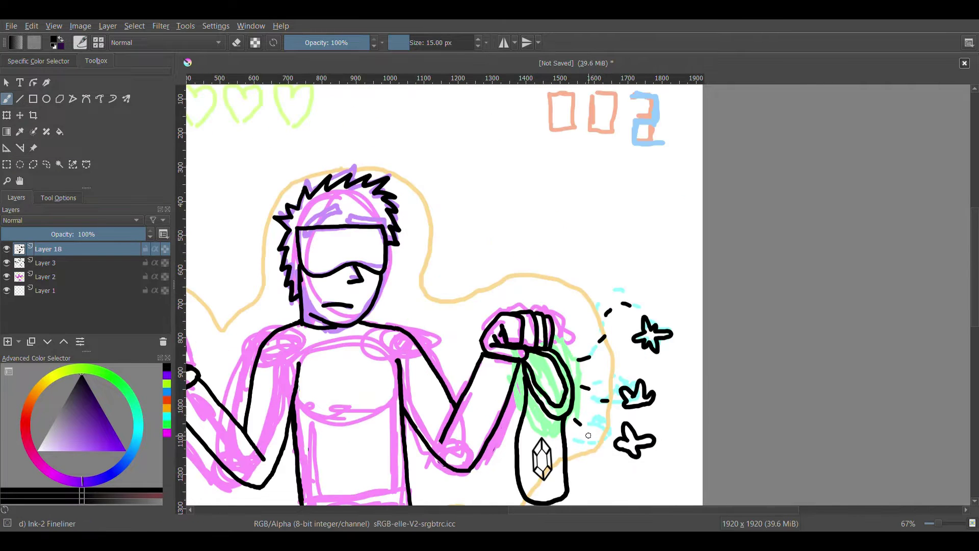
{"action": "scroll", "coordinate": [612, 345], "scroll_direction": "up", "scroll_amount": 1}
{"action": "scroll", "coordinate": [410, 415], "scroll_direction": "up", "scroll_amount": 3}
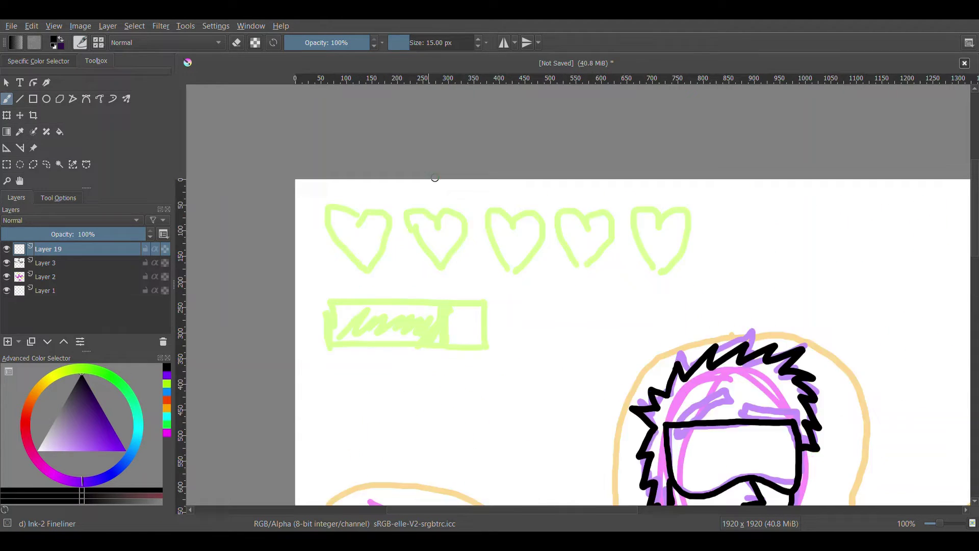
Draw a Bezier heart stroke and erase it down to one half-heart hook curve.
{"action": "left_click", "coordinate": [414, 420]}
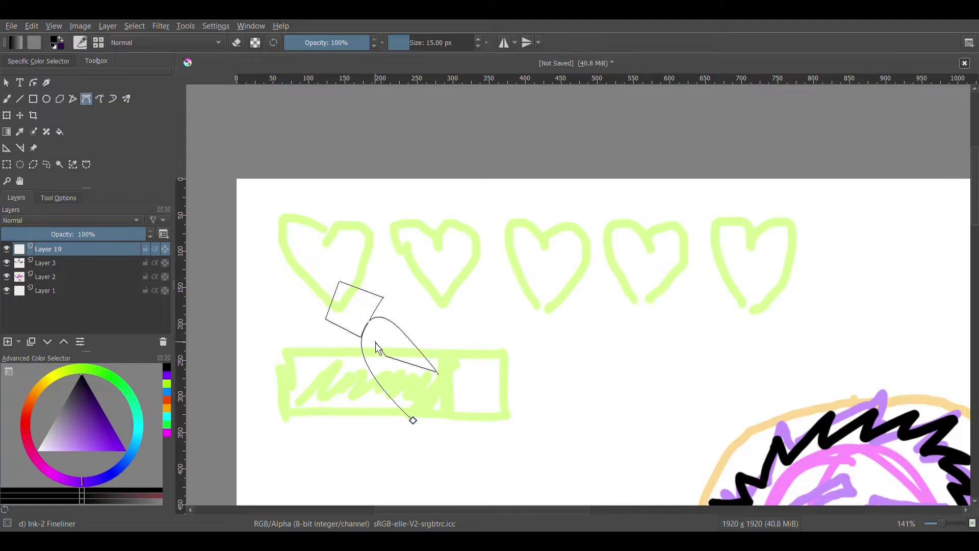
{"action": "key", "text": "Return"}
{"action": "key", "text": "b"}
{"action": "key", "text": "e"}
{"action": "left_click_drag", "start_coordinate": [367, 291], "coordinate": [333, 322]}
{"action": "scroll", "coordinate": [327, 230], "scroll_direction": "up", "scroll_amount": 2}
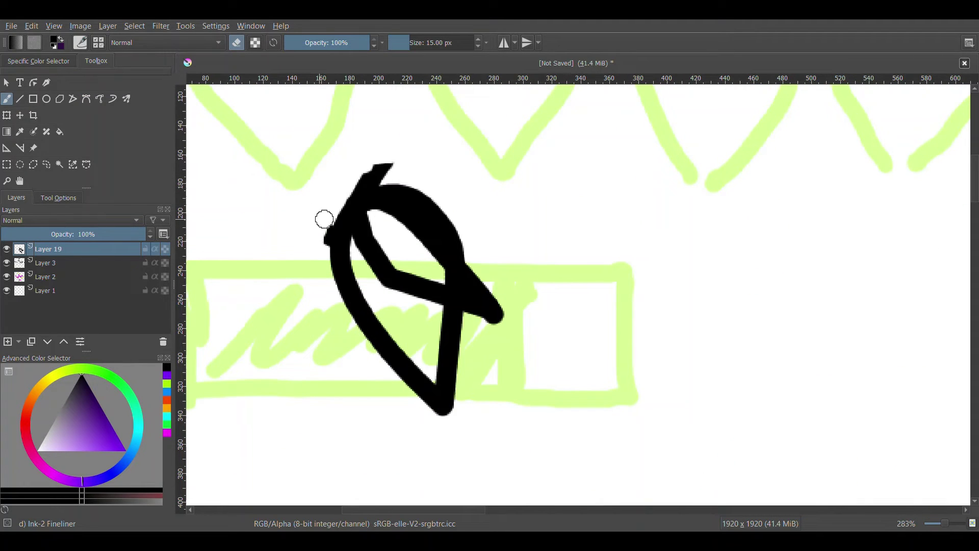
{"action": "left_click_drag", "start_coordinate": [383, 162], "coordinate": [343, 190]}
{"action": "key", "text": "e"}
{"action": "mouse_move", "coordinate": [491, 325]}
{"action": "left_mouse_down"}
{"action": "mouse_move", "coordinate": [440, 390]}
{"action": "mouse_move", "coordinate": [360, 243]}
{"action": "mouse_move", "coordinate": [407, 223]}
{"action": "left_mouse_up"}
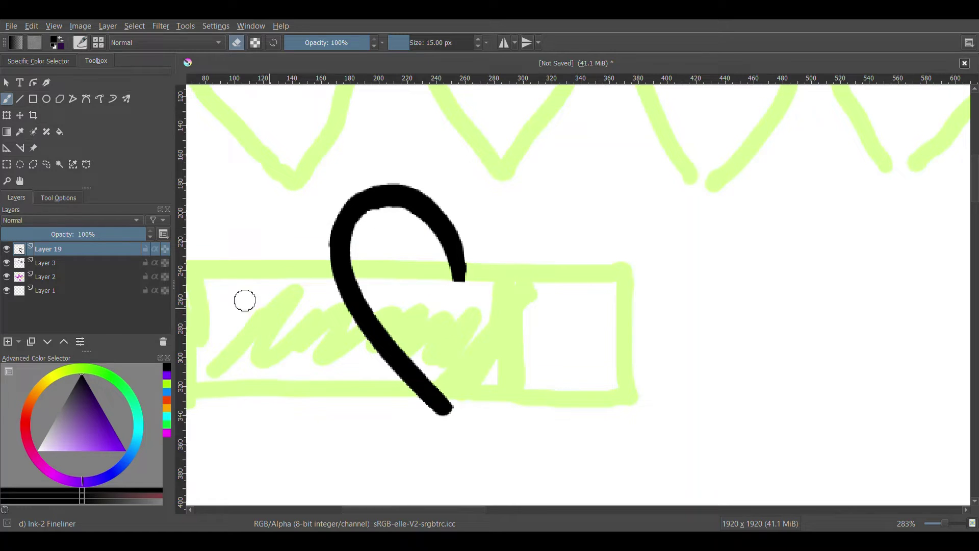
Duplicate and mirror the half-heart, then merge both halves into one heart.
{"action": "key", "text": "ctrl+j"}
{"action": "key", "text": "ctrl+t"}
{"action": "scroll", "coordinate": [623, 214], "scroll_direction": "down", "scroll_amount": 3}
{"action": "scroll", "coordinate": [623, 215], "scroll_direction": "down", "scroll_amount": 1}
{"action": "mouse_move", "coordinate": [274, 306]}
{"action": "left_mouse_down"}
{"action": "mouse_move", "coordinate": [580, 310]}
{"action": "mouse_move", "coordinate": [303, 309]}
{"action": "left_mouse_up"}
{"action": "scroll", "coordinate": [302, 309], "scroll_direction": "up", "scroll_amount": 5}
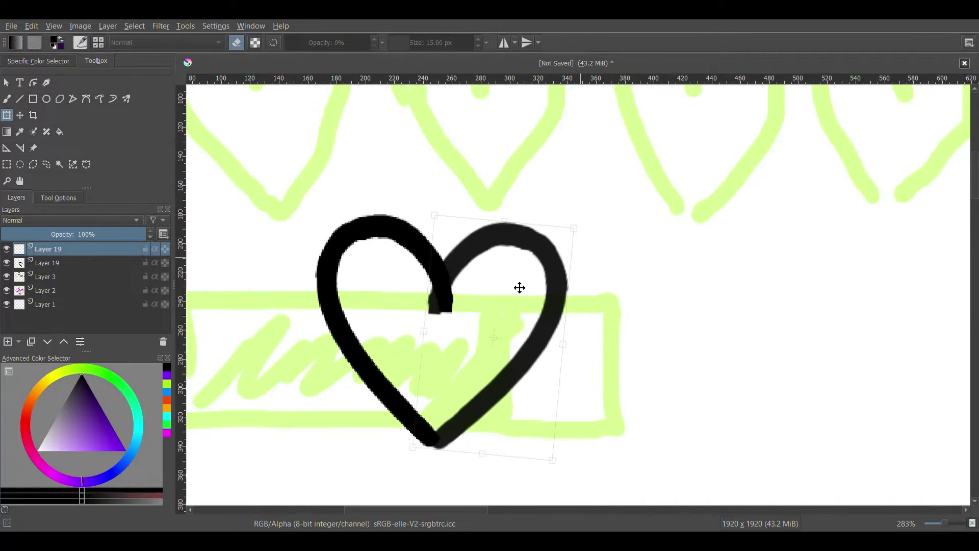
{"action": "left_click_drag", "start_coordinate": [518, 286], "coordinate": [481, 332]}
{"action": "key", "text": "Return"}
{"action": "key", "text": "b"}
{"action": "key", "text": "Page_Down"}
{"action": "key", "text": "ctrl+e"}
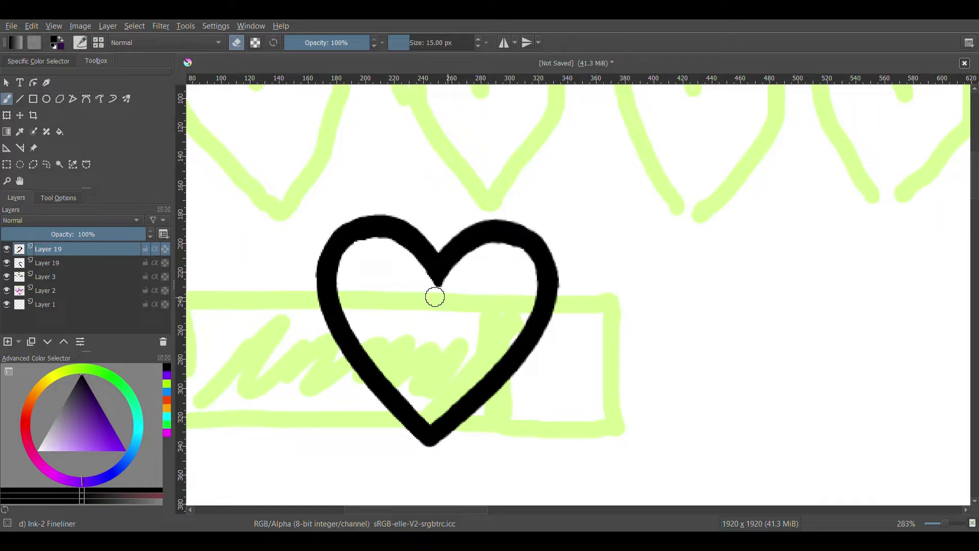
Place tilted heart copies over all five green hearts and merge them into one layer.
{"action": "key", "text": "ctrl+t"}
{"action": "scroll", "coordinate": [415, 244], "scroll_direction": "down", "scroll_amount": 2}
{"action": "left_click_drag", "start_coordinate": [414, 244], "coordinate": [339, 168]}
{"action": "left_click_drag", "start_coordinate": [459, 164], "coordinate": [490, 178]}
{"action": "key", "text": "Return"}
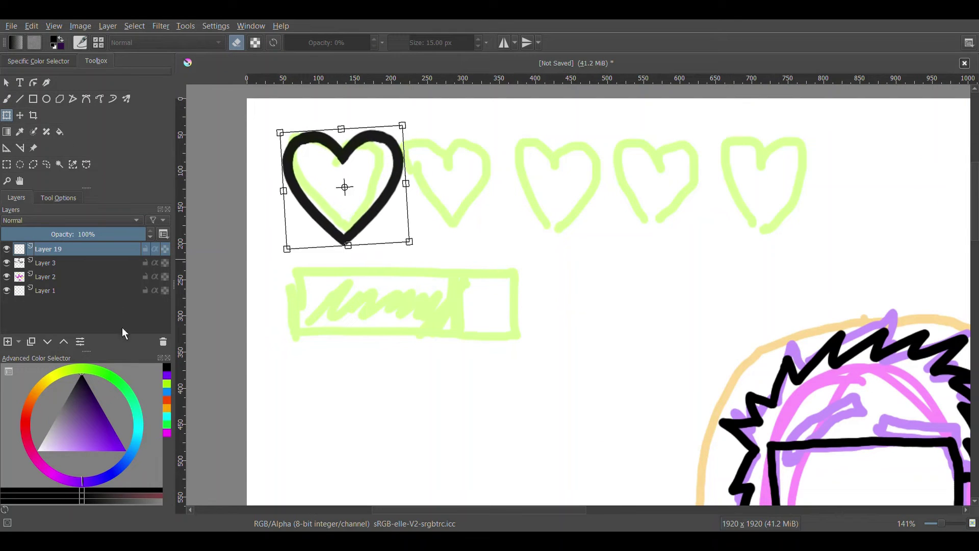
{"action": "key", "text": "ctrl+j"}
{"action": "key", "text": "ctrl+j"}
{"action": "mouse_move", "coordinate": [343, 187]}
{"action": "left_mouse_down"}
{"action": "mouse_move", "coordinate": [750, 190]}
{"action": "mouse_move", "coordinate": [821, 203]}
{"action": "mouse_move", "coordinate": [798, 200]}
{"action": "left_mouse_up"}
{"action": "key", "text": "ctrl+j"}
{"action": "scroll", "coordinate": [758, 196], "scroll_direction": "down", "scroll_amount": 2}
{"action": "key", "text": "Return"}
{"action": "key", "text": "ctrl+j"}
{"action": "key", "text": "ctrl+e"}
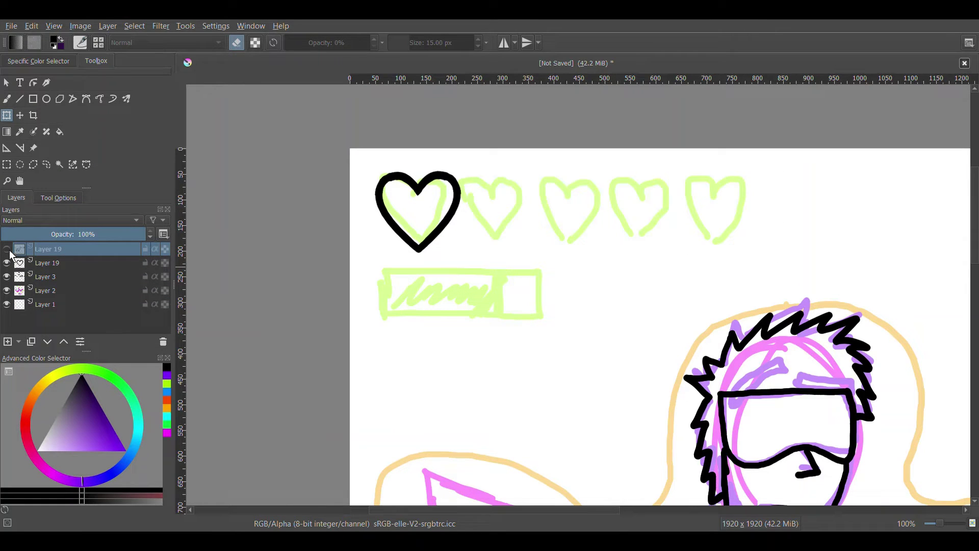
Draw and widen a black rectangle outline around the green health bar.
{"action": "left_click", "coordinate": [32, 98]}
{"action": "mouse_move", "coordinate": [382, 277]}
{"action": "left_mouse_down"}
{"action": "mouse_move", "coordinate": [545, 321]}
{"action": "mouse_move", "coordinate": [630, 328]}
{"action": "left_mouse_up"}
{"action": "key", "text": "ctrl+z"}
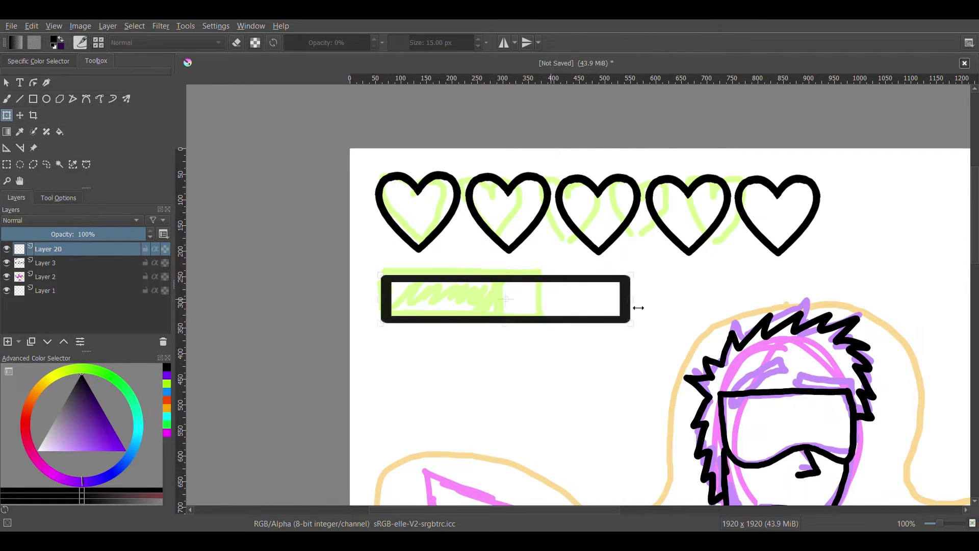
{"action": "left_click_drag", "start_coordinate": [555, 276], "coordinate": [556, 325]}
Draw black rectangle frames around the counter digits, duplicating the box for each.
{"action": "key", "text": "ctrl+e"}
{"action": "scroll", "coordinate": [762, 504], "scroll_direction": "down", "scroll_amount": 3}
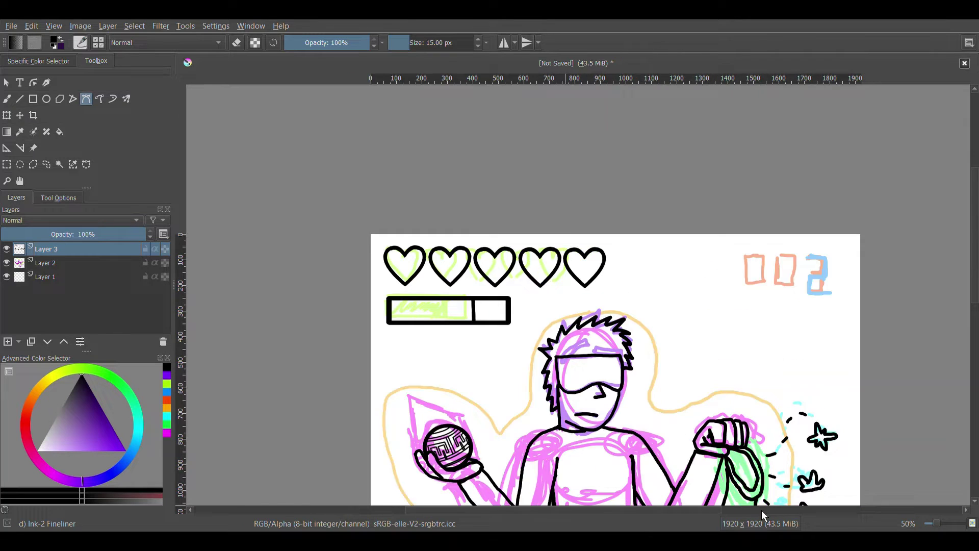
{"action": "scroll", "coordinate": [850, 233], "scroll_direction": "up", "scroll_amount": 4}
{"action": "left_click_drag", "start_coordinate": [528, 244], "coordinate": [604, 339]}
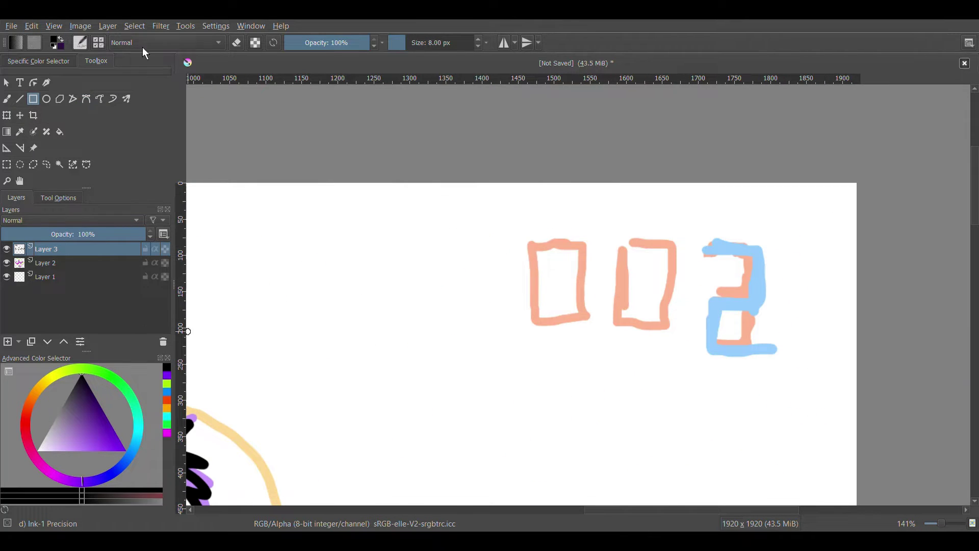
{"action": "left_click", "coordinate": [7, 341]}
{"action": "left_click_drag", "start_coordinate": [520, 233], "coordinate": [594, 337]}
{"action": "key", "text": "ctrl+j"}
{"action": "mouse_move", "coordinate": [570, 284]}
{"action": "left_mouse_down"}
{"action": "mouse_move", "coordinate": [660, 264]}
{"action": "mouse_move", "coordinate": [758, 266]}
{"action": "left_mouse_up"}
{"action": "key", "text": "ctrl+j"}
{"action": "scroll", "coordinate": [758, 266], "scroll_direction": "up", "scroll_amount": 4}
Shrink a box copy inside the first zero and copy it into the second digit.
{"action": "key", "text": "ctrl+e"}
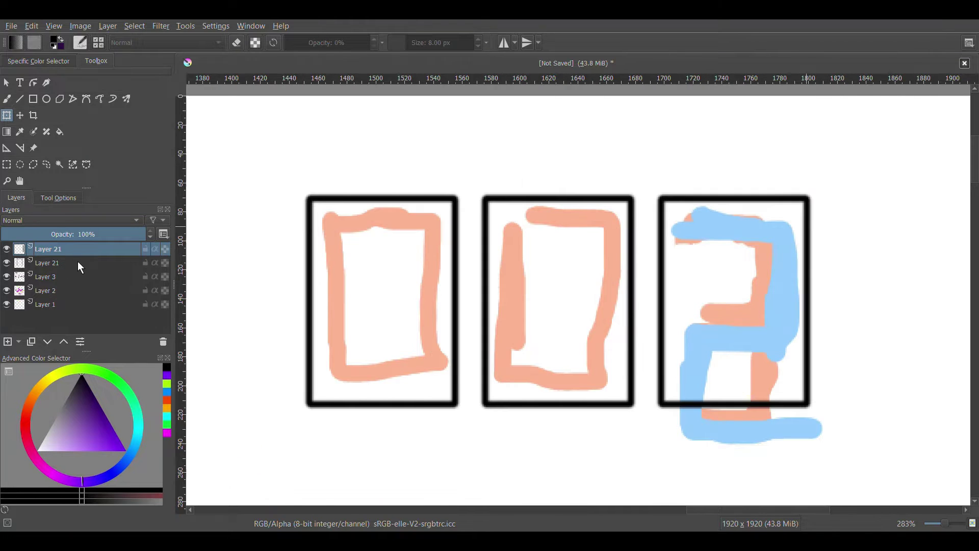
{"action": "mouse_move", "coordinate": [307, 196]}
{"action": "left_mouse_down"}
{"action": "mouse_move", "coordinate": [361, 242]}
{"action": "mouse_move", "coordinate": [344, 228]}
{"action": "left_mouse_up"}
{"action": "left_click_drag", "start_coordinate": [339, 394], "coordinate": [360, 367]}
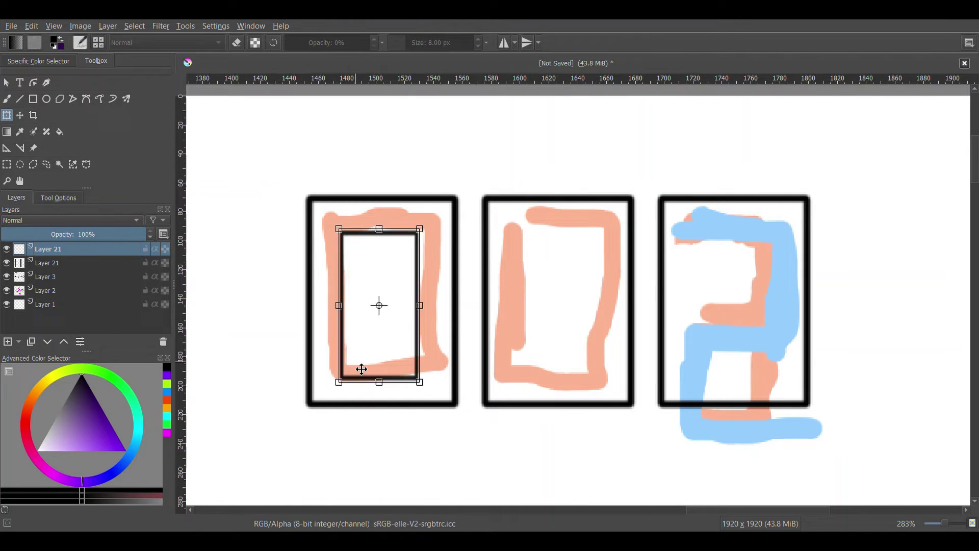
{"action": "key", "text": "ctrl+j"}
{"action": "left_click_drag", "start_coordinate": [402, 280], "coordinate": [579, 280]}
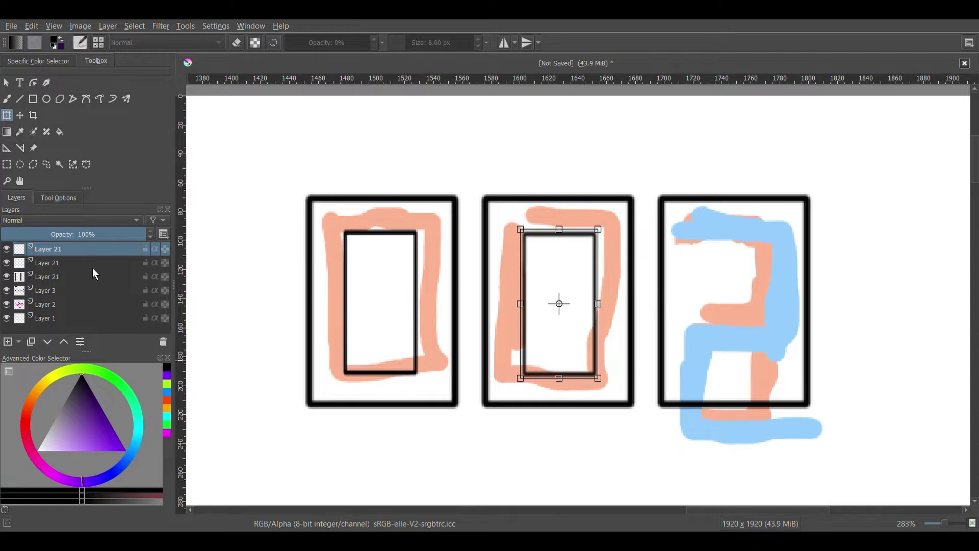
{"action": "key", "text": "ctrl+e"}
{"action": "key", "text": "ctrl+e"}
Draw an upper box on the third digit and erase its left edge.
{"action": "key", "text": "Insert"}
{"action": "left_click", "coordinate": [87, 100]}
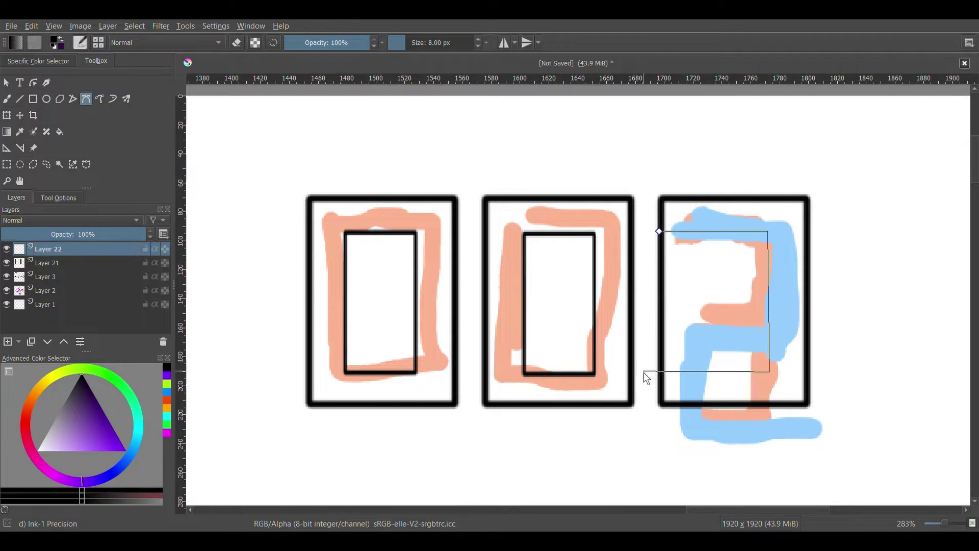
{"action": "left_click_drag", "start_coordinate": [643, 373], "coordinate": [644, 372]}
{"action": "key", "text": "b"}
{"action": "key", "text": "e"}
{"action": "left_click_drag", "start_coordinate": [644, 329], "coordinate": [640, 226]}
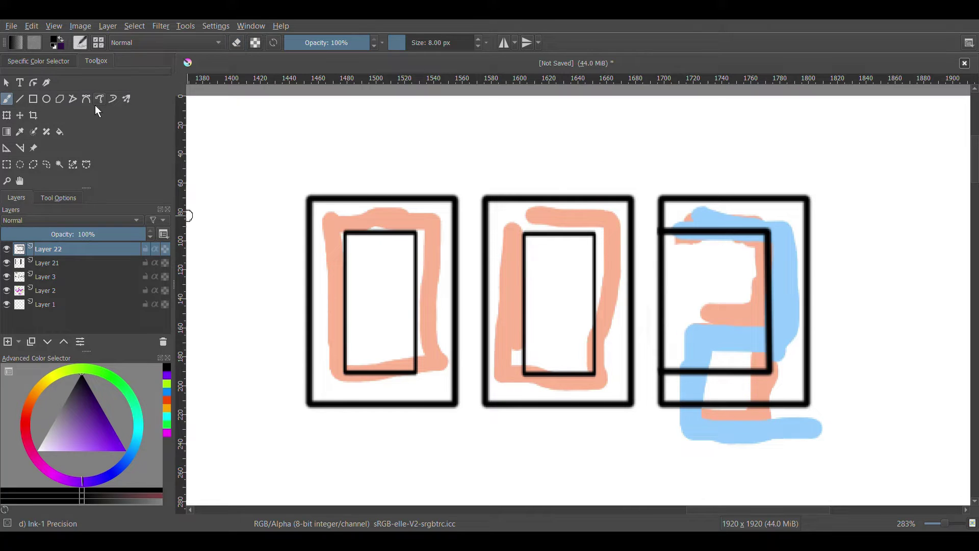
Draw the middle bar of the 2 and erase a gap in the box line.
{"action": "left_click", "coordinate": [86, 99]}
{"action": "key", "text": "Insert"}
{"action": "key", "text": "e"}
{"action": "double_click", "coordinate": [770, 319]}
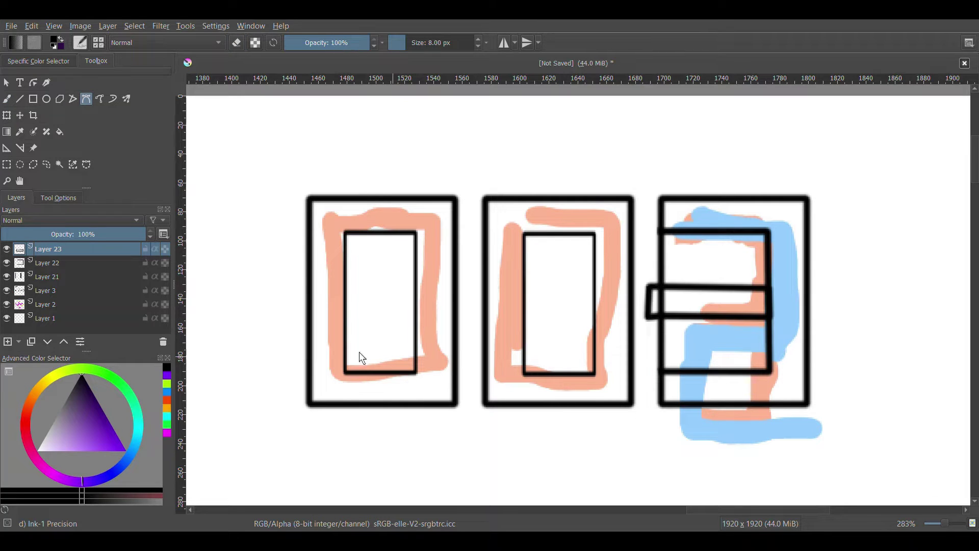
{"action": "key", "text": "b"}
{"action": "key", "text": "e"}
{"action": "left_click_drag", "start_coordinate": [649, 283], "coordinate": [648, 321]}
{"action": "key", "text": "Page_Down"}
{"action": "left_click", "coordinate": [770, 299]}
Merge the upper box layer down into the outer boxes layer.
{"action": "left_click", "coordinate": [6, 249]}
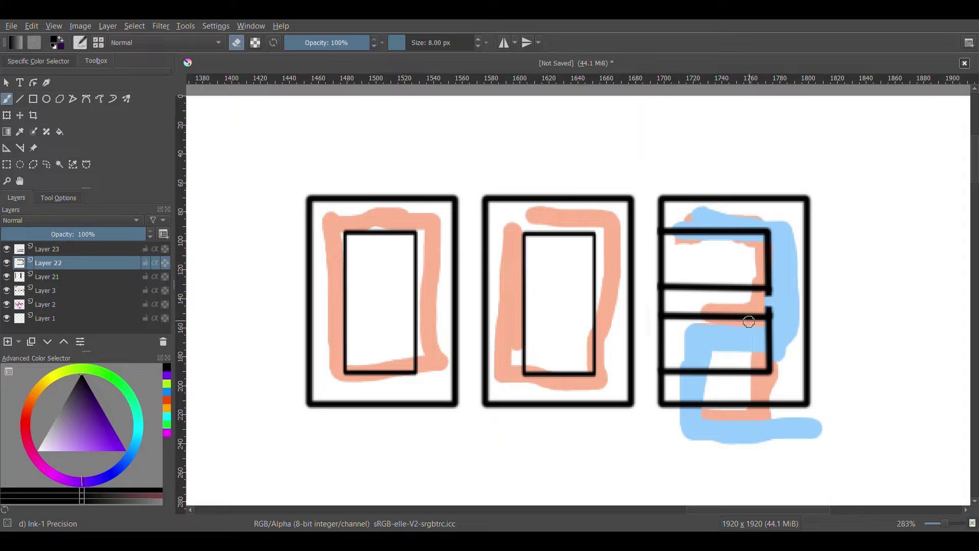
{"action": "key", "text": "Page_Down"}
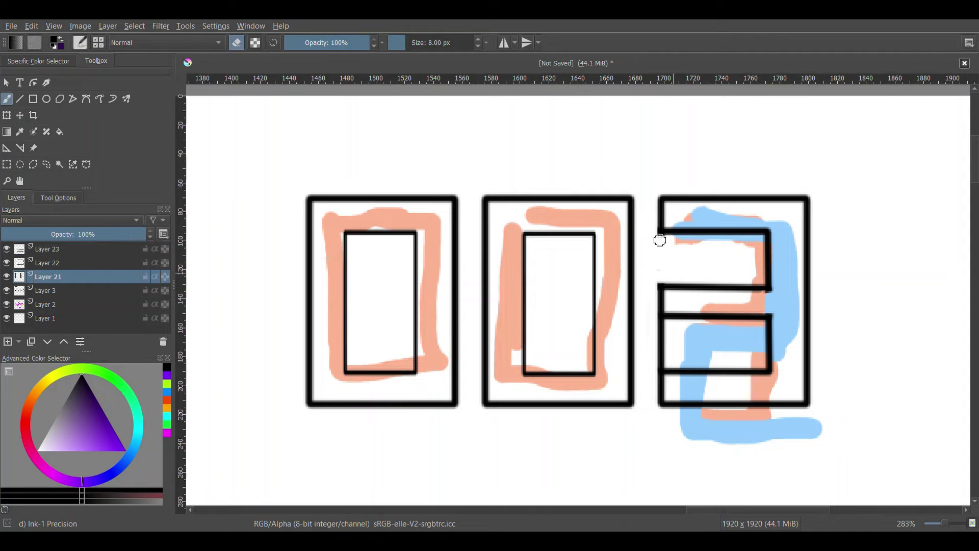
{"action": "left_click", "coordinate": [123, 264]}
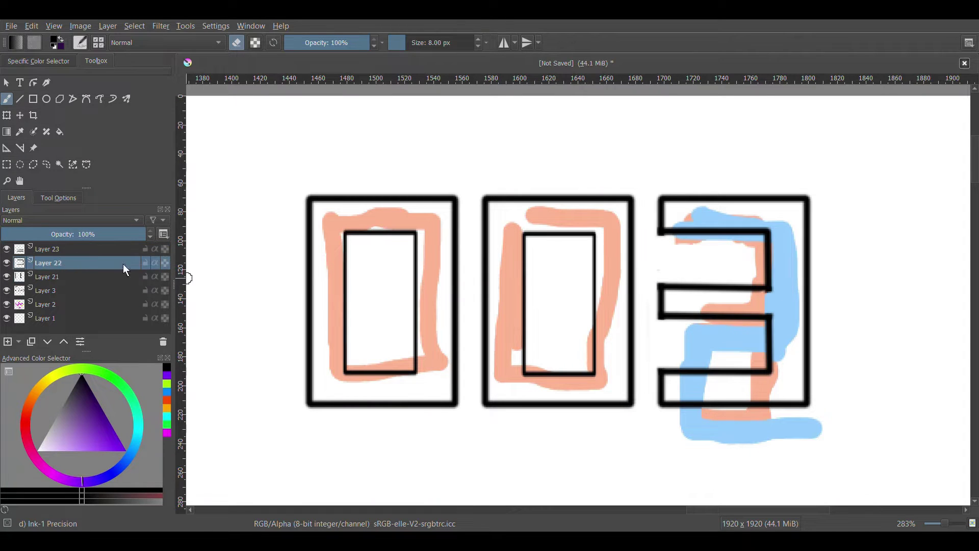
{"action": "left_click", "coordinate": [41, 249]}
{"action": "key", "text": "ctrl+e"}
{"action": "key", "text": "ctrl+e"}
Draw the lower section and bottom bar box of the 2 on a new layer.
{"action": "key", "text": "Insert"}
{"action": "left_click", "coordinate": [86, 98]}
{"action": "scroll", "coordinate": [849, 245], "scroll_direction": "up", "scroll_amount": 2}
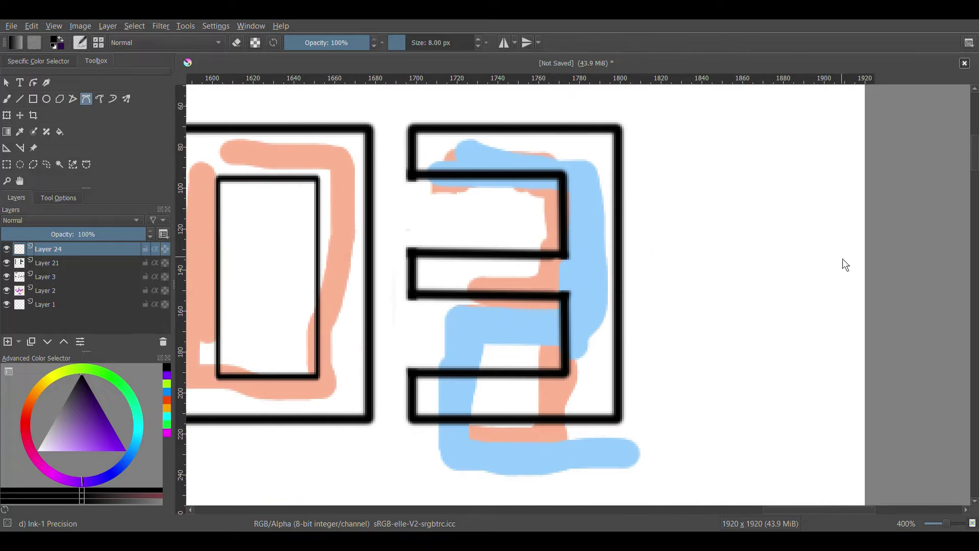
{"action": "left_click", "coordinate": [411, 368]}
{"action": "key", "text": "Return"}
{"action": "key", "text": "ctrl+t"}
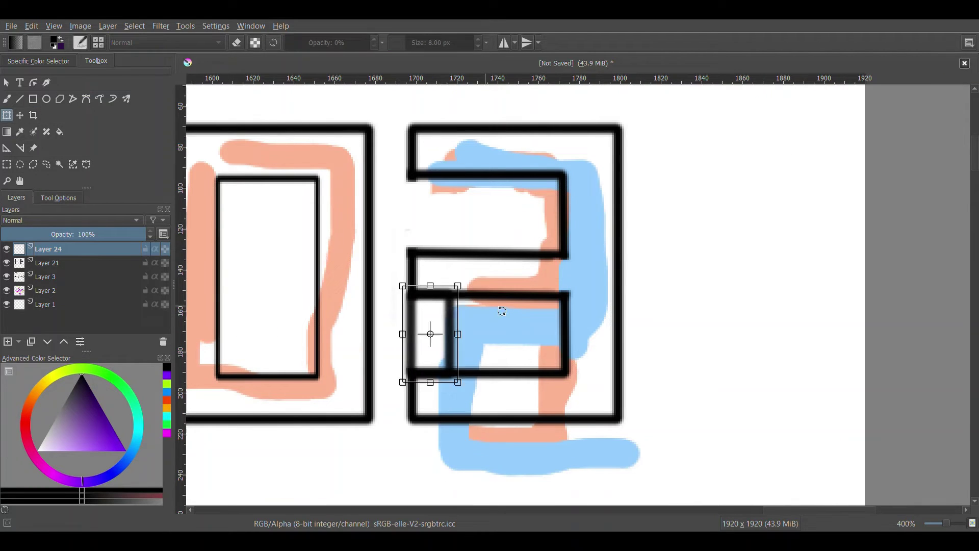
{"action": "left_click_drag", "start_coordinate": [428, 334], "coordinate": [472, 342]}
{"action": "key", "text": "Return"}
{"action": "left_click_drag", "start_coordinate": [553, 374], "coordinate": [621, 420]}
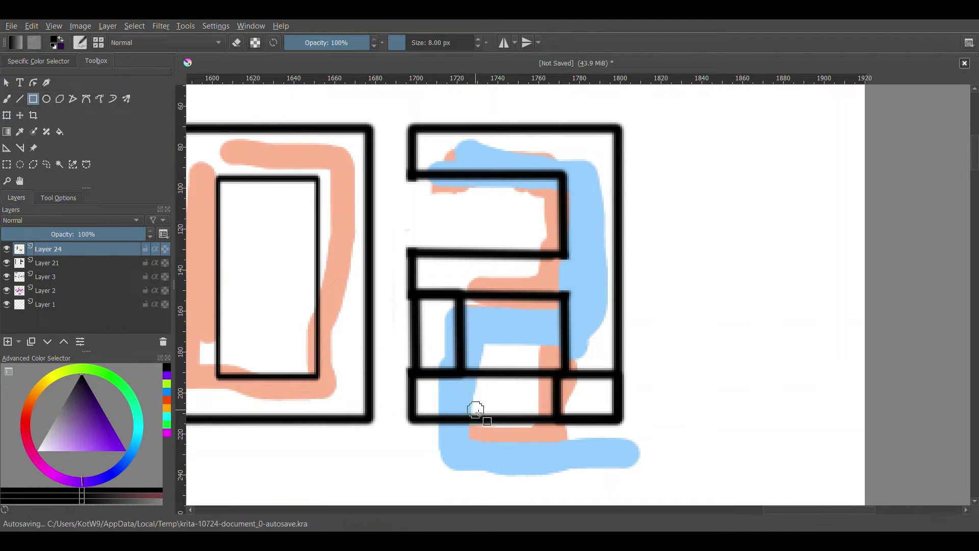
{"action": "key", "text": "ctrl+t"}
{"action": "key", "text": "Escape"}
{"action": "key", "text": "b"}
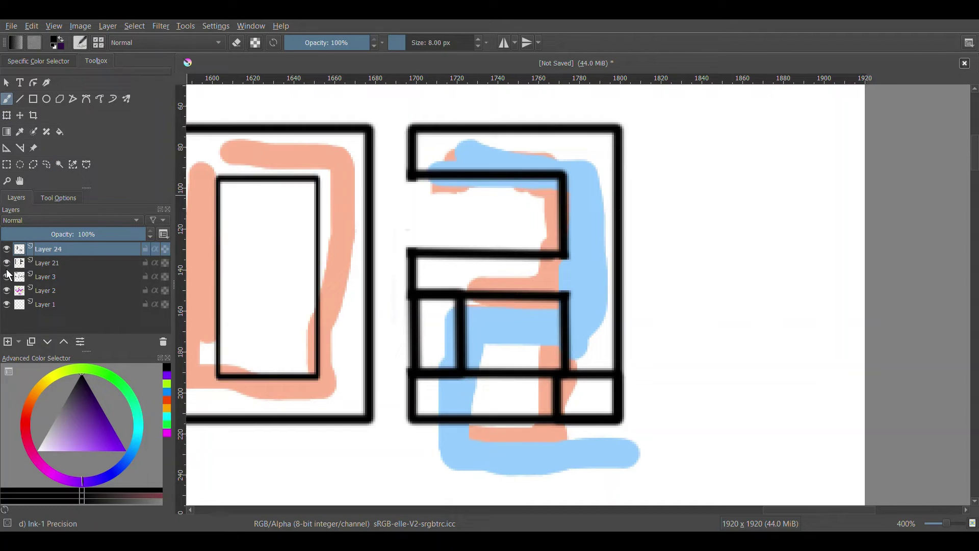
Erase the overlapping black box lines inside and along the left of the 2.
{"action": "left_click", "coordinate": [46, 262]}
{"action": "scroll", "coordinate": [247, 112], "scroll_direction": "down", "scroll_amount": 2}
{"action": "key", "text": "e"}
{"action": "left_click_drag", "start_coordinate": [345, 230], "coordinate": [404, 400]}
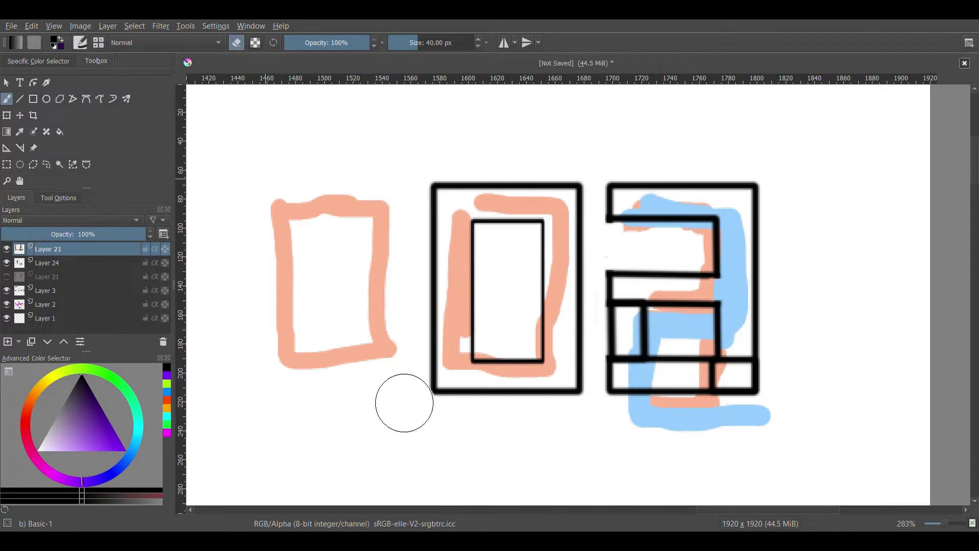
{"action": "left_click_drag", "start_coordinate": [474, 230], "coordinate": [402, 362]}
{"action": "scroll", "coordinate": [401, 363], "scroll_direction": "up", "scroll_amount": 1}
{"action": "key", "text": "Page_Down"}
{"action": "key", "text": "slash"}
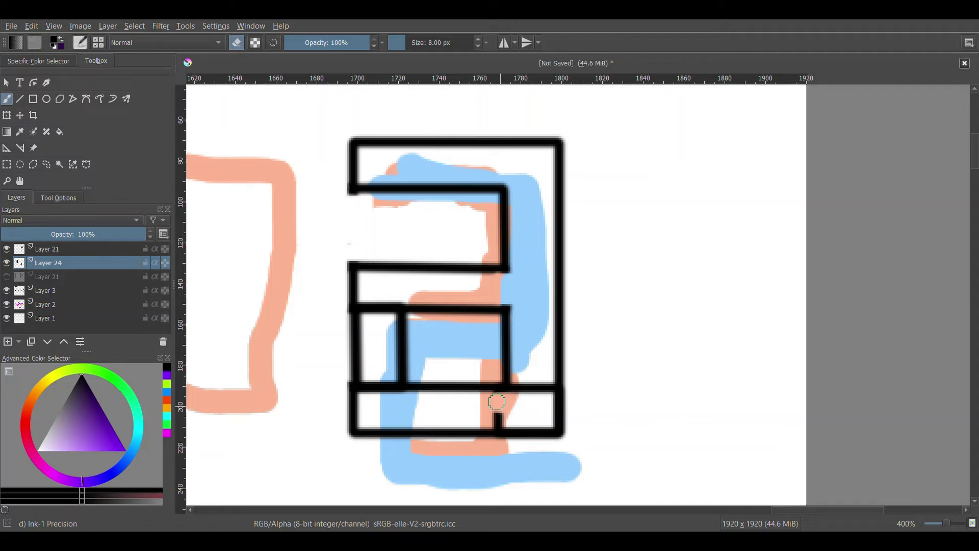
{"action": "key", "text": "Page_Up"}
{"action": "left_click_drag", "start_coordinate": [363, 388], "coordinate": [392, 388]}
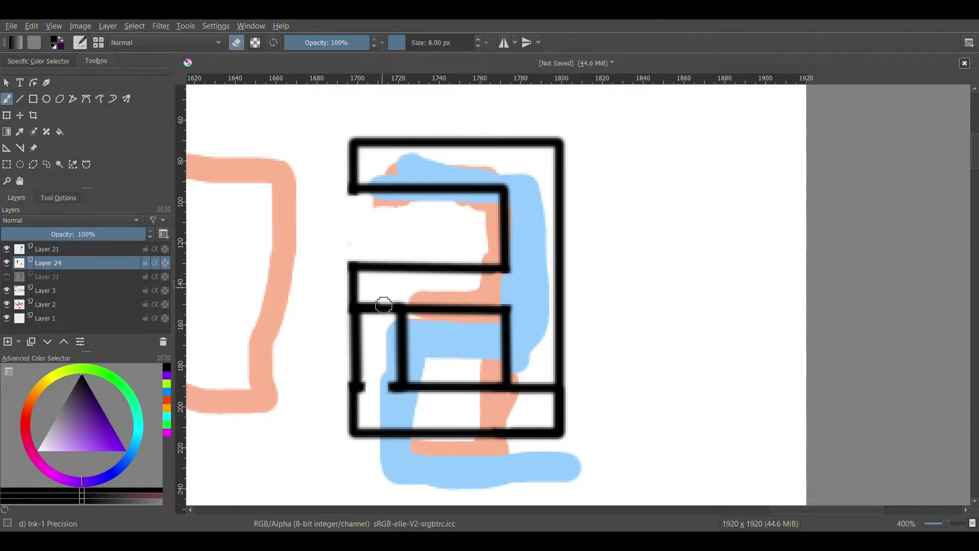
{"action": "left_click_drag", "start_coordinate": [362, 310], "coordinate": [383, 312]}
{"action": "left_click_drag", "start_coordinate": [507, 312], "coordinate": [512, 383]}
{"action": "scroll", "coordinate": [355, 329], "scroll_direction": "up", "scroll_amount": 2}
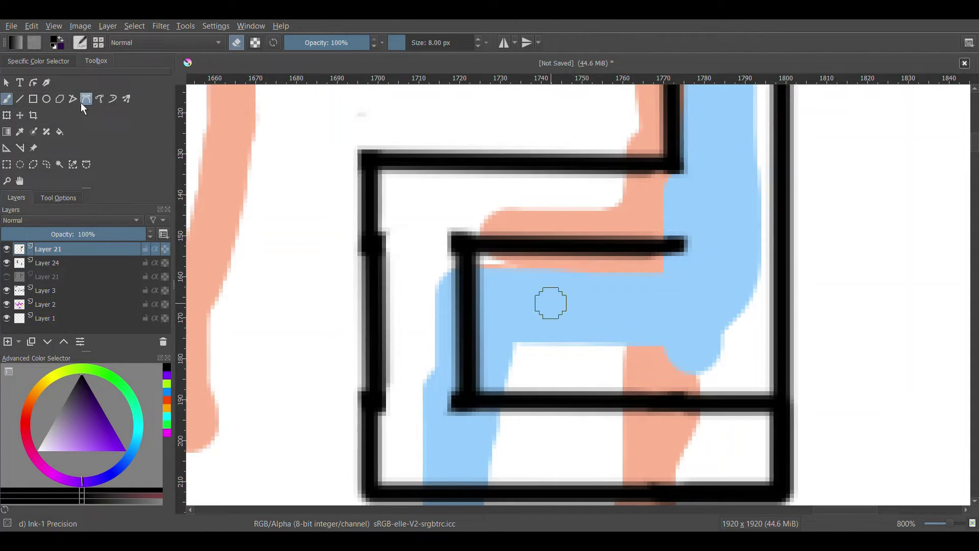
{"action": "left_click_drag", "start_coordinate": [373, 267], "coordinate": [367, 400]}
Redraw the 2's left edge and inner box edge with straight path strokes.
{"action": "left_click", "coordinate": [470, 408]}
{"action": "left_click_drag", "start_coordinate": [453, 246], "coordinate": [463, 406]}
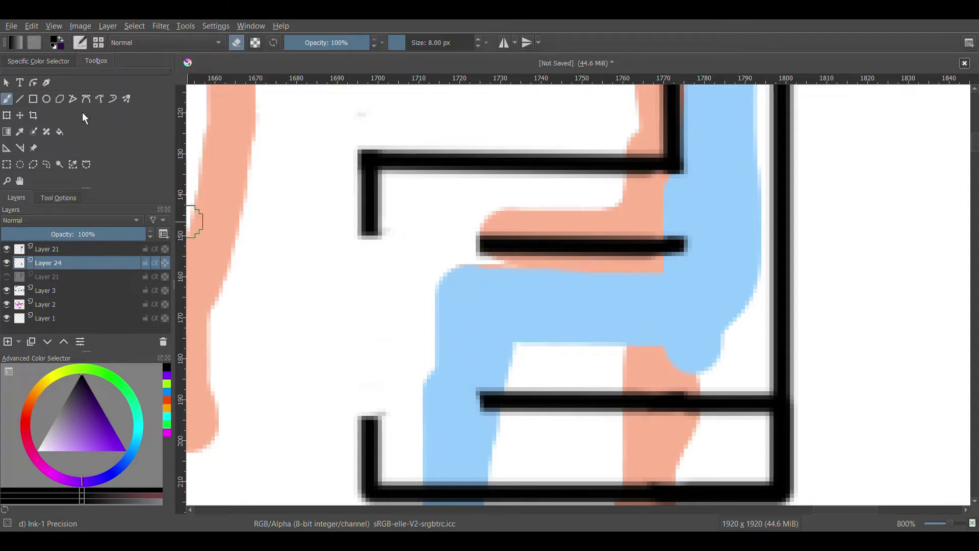
{"action": "left_click", "coordinate": [86, 98]}
{"action": "key", "text": "Insert"}
{"action": "left_click", "coordinate": [369, 228]}
{"action": "double_click", "coordinate": [369, 448]}
{"action": "left_click", "coordinate": [481, 241]}
{"action": "double_click", "coordinate": [484, 403]}
{"action": "left_click", "coordinate": [643, 246]}
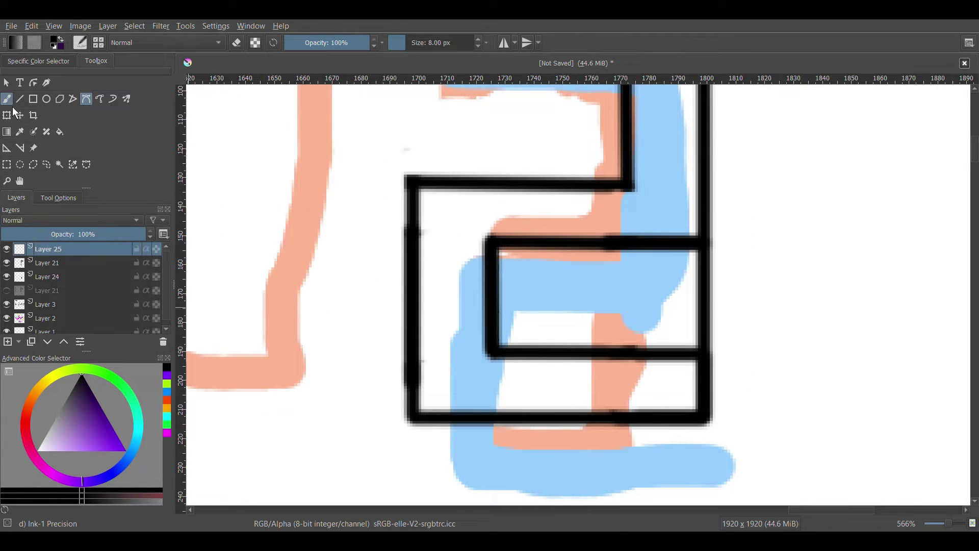
{"action": "key", "text": "e"}
{"action": "scroll", "coordinate": [715, 293], "scroll_direction": "down", "scroll_amount": 3}
{"action": "key", "text": "shift+Delete"}
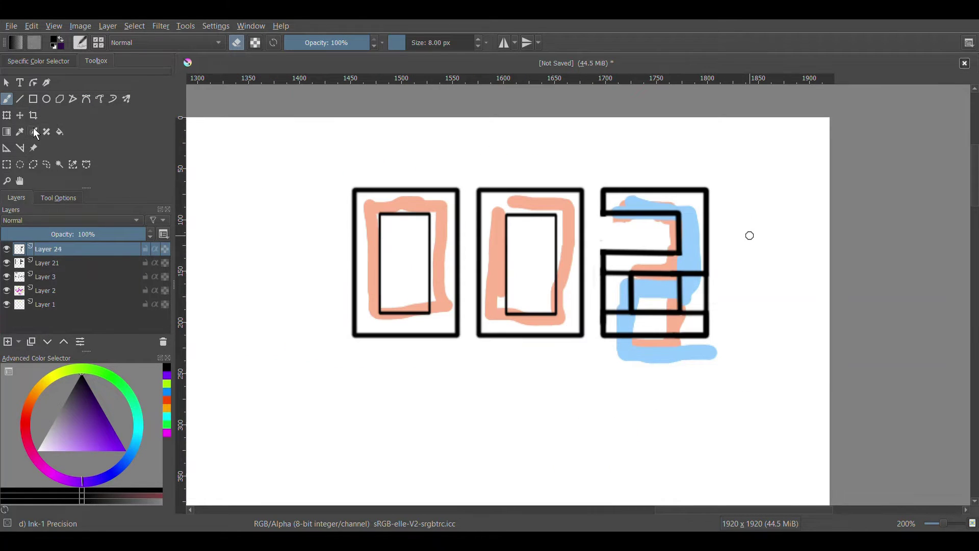
Move the extra 2 outline up and right and rotate it to a tilt.
{"action": "key", "text": "ctrl+t"}
{"action": "mouse_move", "coordinate": [692, 296]}
{"action": "left_mouse_down"}
{"action": "mouse_move", "coordinate": [776, 252]}
{"action": "mouse_move", "coordinate": [745, 232]}
{"action": "left_mouse_up"}
{"action": "scroll", "coordinate": [597, 400], "scroll_direction": "down", "scroll_amount": 2}
{"action": "left_click_drag", "start_coordinate": [597, 401], "coordinate": [572, 296]}
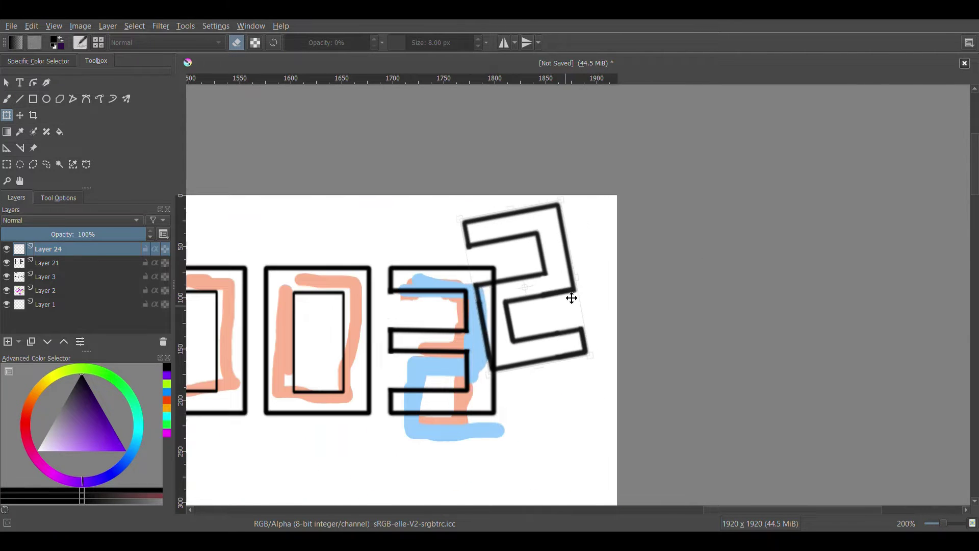
{"action": "scroll", "coordinate": [573, 295], "scroll_direction": "down", "scroll_amount": 3}
{"action": "key", "text": "b"}
{"action": "key", "text": "e"}
{"action": "scroll", "coordinate": [781, 228], "scroll_direction": "down", "scroll_amount": 2}
{"action": "scroll", "coordinate": [781, 227], "scroll_direction": "up", "scroll_amount": 1}
{"action": "scroll", "coordinate": [781, 227], "scroll_direction": "up", "scroll_amount": 3}
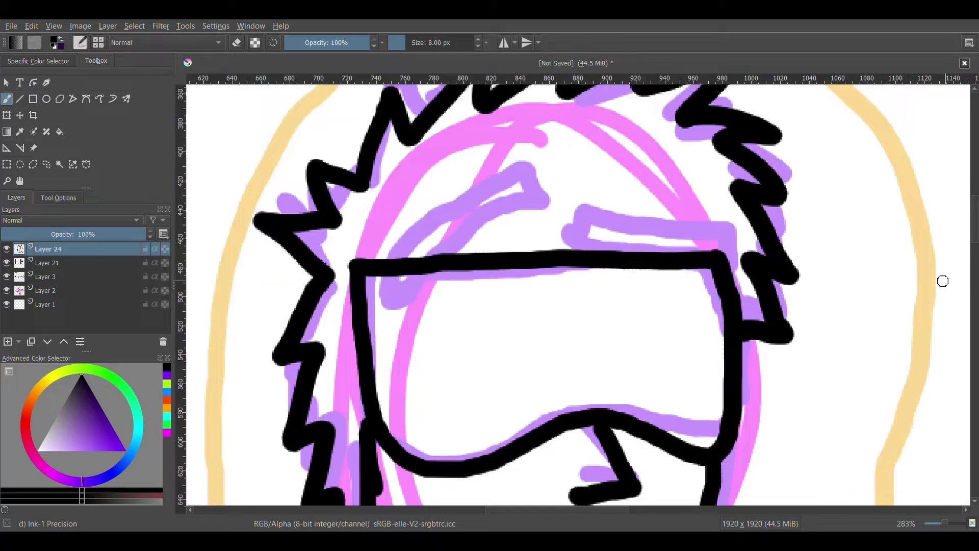
{"action": "scroll", "coordinate": [781, 228], "scroll_direction": "up", "scroll_amount": 1}
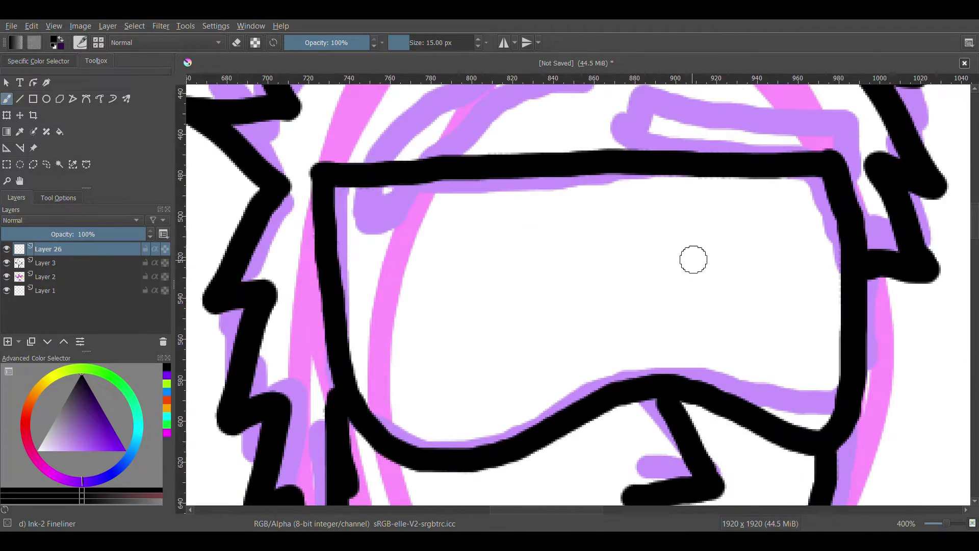
Ink the goggles' inner rim and commit the thick black aura outline.
{"action": "left_click_drag", "start_coordinate": [383, 218], "coordinate": [379, 203]}
{"action": "scroll", "coordinate": [424, 240], "scroll_direction": "down", "scroll_amount": 5}
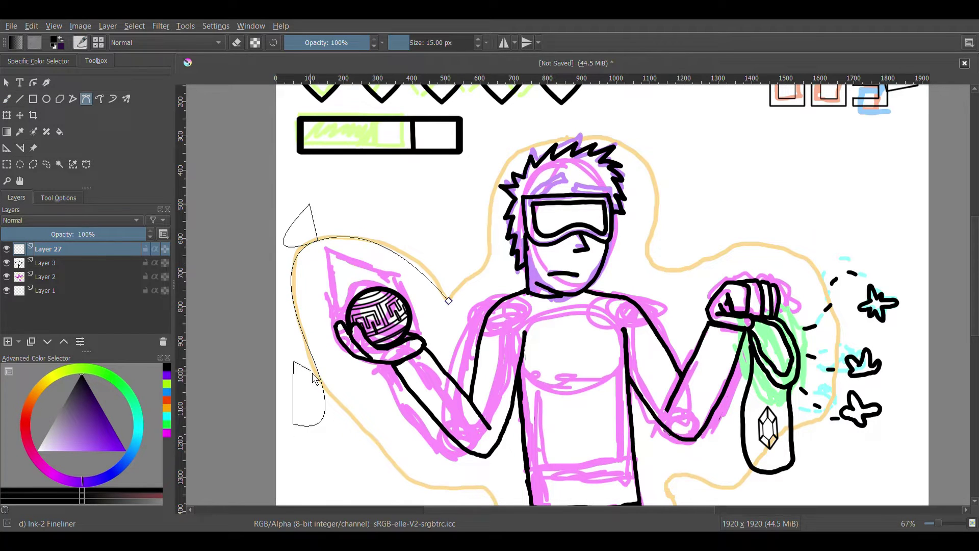
{"action": "scroll", "coordinate": [415, 478], "scroll_direction": "down", "scroll_amount": 5}
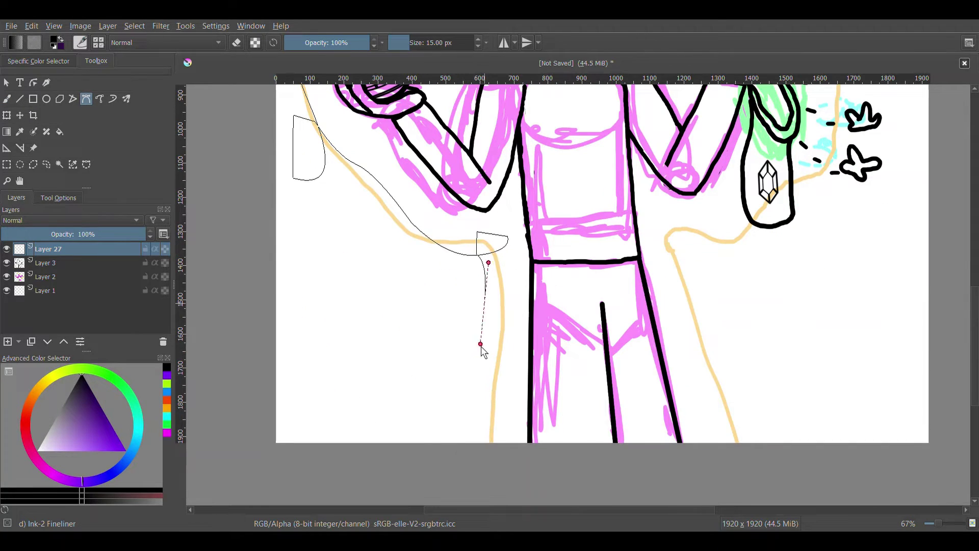
{"action": "scroll", "coordinate": [824, 177], "scroll_direction": "up", "scroll_amount": 5}
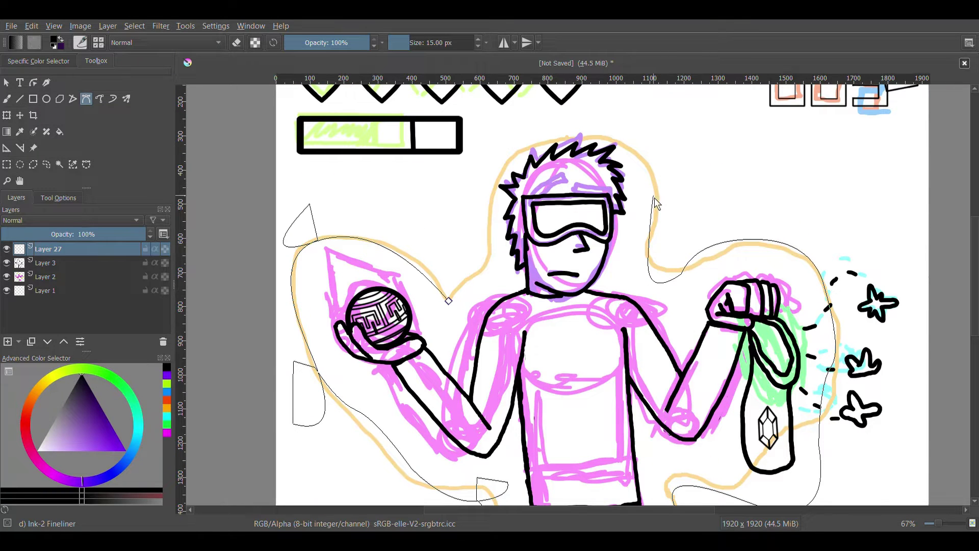
{"action": "key", "text": "Return"}
{"action": "scroll", "coordinate": [324, 203], "scroll_direction": "up", "scroll_amount": 2}
{"action": "key", "text": "b"}
{"action": "scroll", "coordinate": [314, 219], "scroll_direction": "up", "scroll_amount": 3}
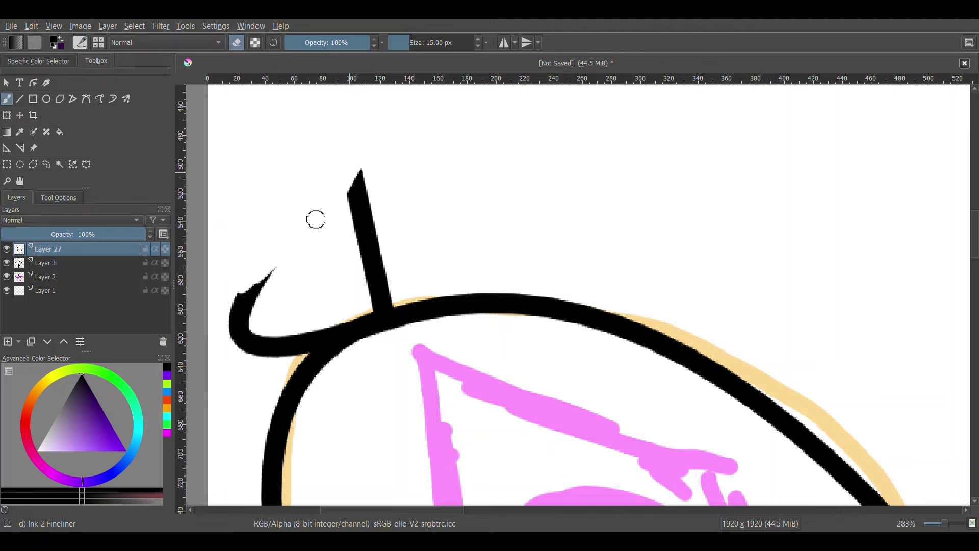
Erase the aura outline's sharp tip and a stray D-shaped stroke near the waist.
{"action": "mouse_move", "coordinate": [314, 218]}
{"action": "left_mouse_down"}
{"action": "mouse_move", "coordinate": [394, 293]}
{"action": "mouse_move", "coordinate": [333, 343]}
{"action": "left_mouse_up"}
{"action": "scroll", "coordinate": [332, 343], "scroll_direction": "down", "scroll_amount": 10}
{"action": "key", "text": "e"}
{"action": "mouse_move", "coordinate": [283, 413]}
{"action": "left_mouse_down"}
{"action": "mouse_move", "coordinate": [389, 291]}
{"action": "mouse_move", "coordinate": [291, 142]}
{"action": "mouse_move", "coordinate": [392, 209]}
{"action": "left_mouse_up"}
{"action": "scroll", "coordinate": [392, 209], "scroll_direction": "down", "scroll_amount": 5}
{"action": "scroll", "coordinate": [625, 265], "scroll_direction": "up", "scroll_amount": 1}
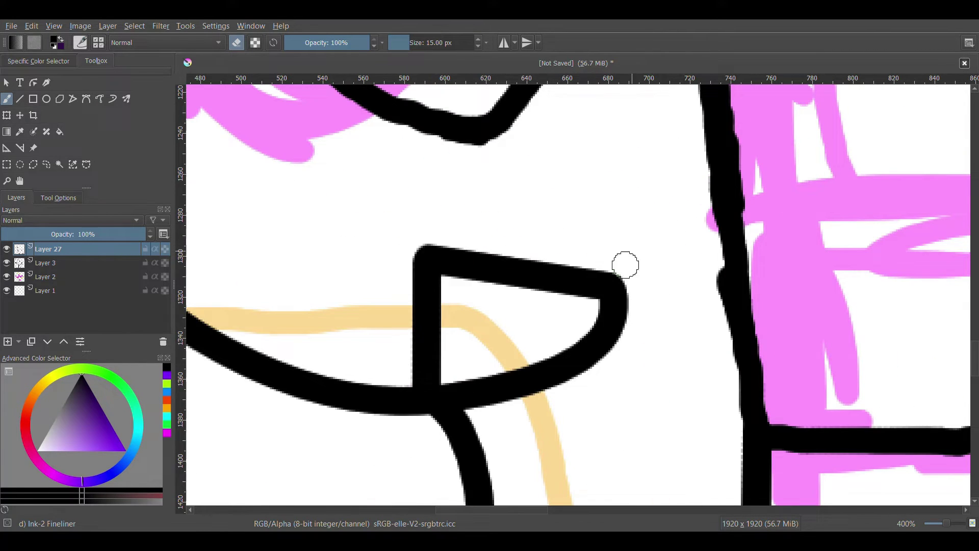
{"action": "mouse_move", "coordinate": [625, 265]}
{"action": "left_mouse_down"}
{"action": "mouse_move", "coordinate": [395, 288]}
{"action": "mouse_move", "coordinate": [525, 366]}
{"action": "left_mouse_up"}
{"action": "scroll", "coordinate": [525, 365], "scroll_direction": "down", "scroll_amount": 7}
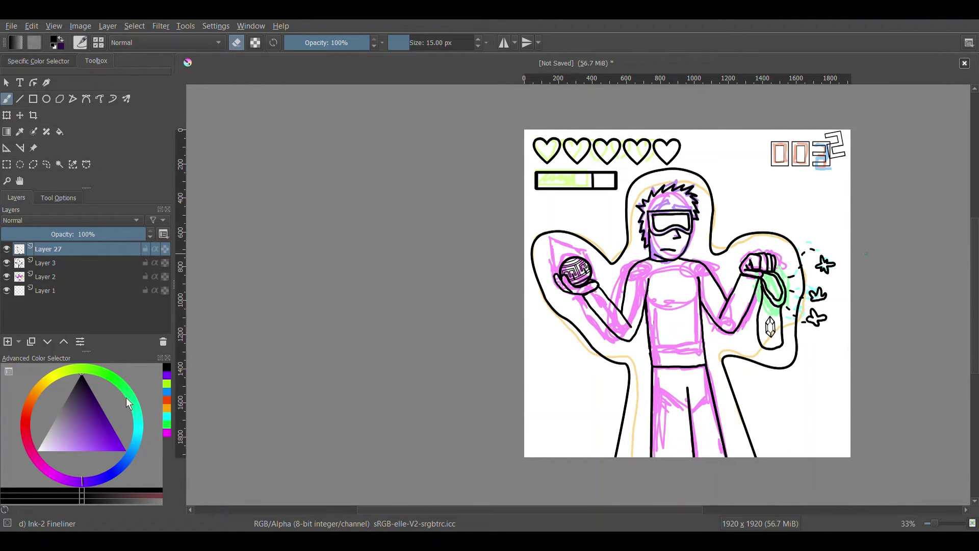
Draw thin jagged camouflage outlines across the torso, arm and leg with the path tool.
{"action": "left_click", "coordinate": [85, 98]}
{"action": "scroll", "coordinate": [540, 246], "scroll_direction": "up", "scroll_amount": 2}
{"action": "left_click", "coordinate": [540, 247]}
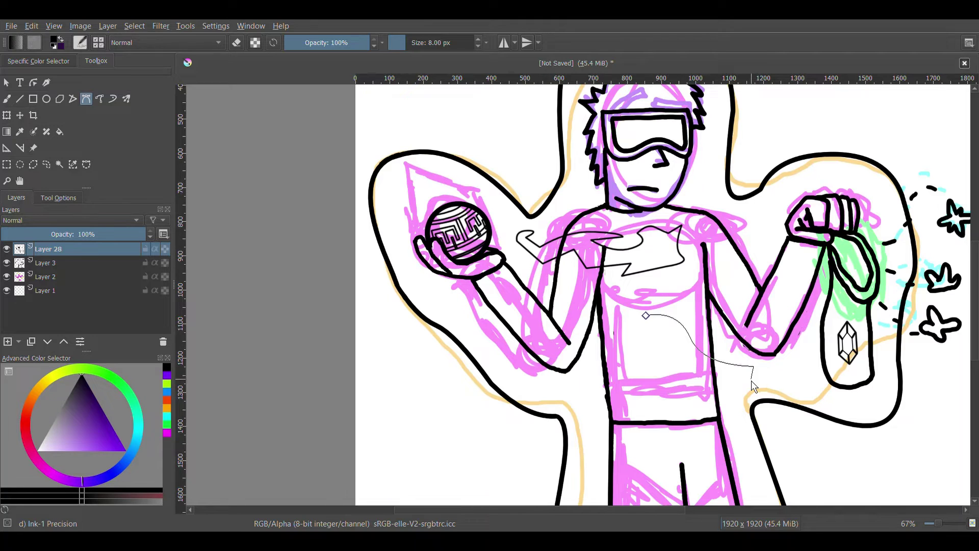
{"action": "left_click_drag", "start_coordinate": [741, 426], "coordinate": [710, 376]}
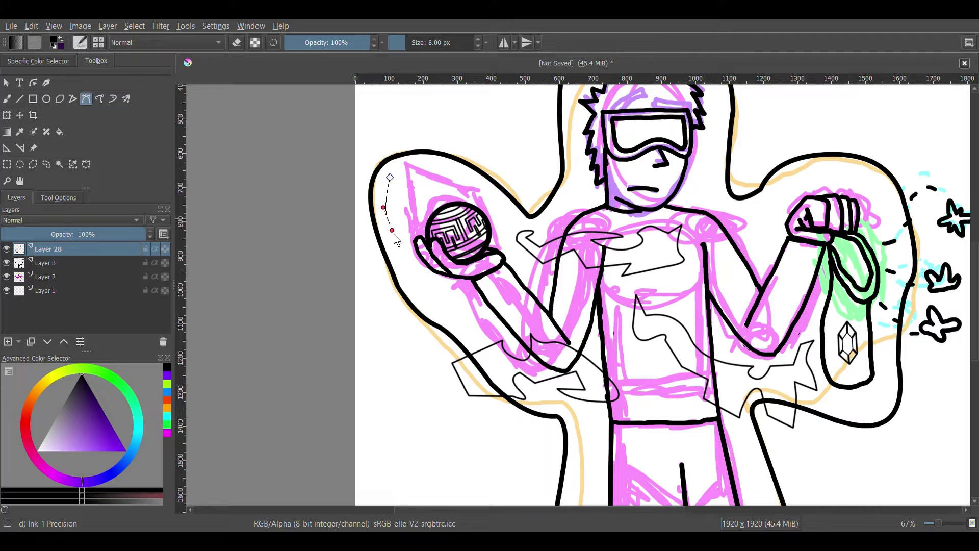
{"action": "left_click_drag", "start_coordinate": [434, 165], "coordinate": [391, 180]}
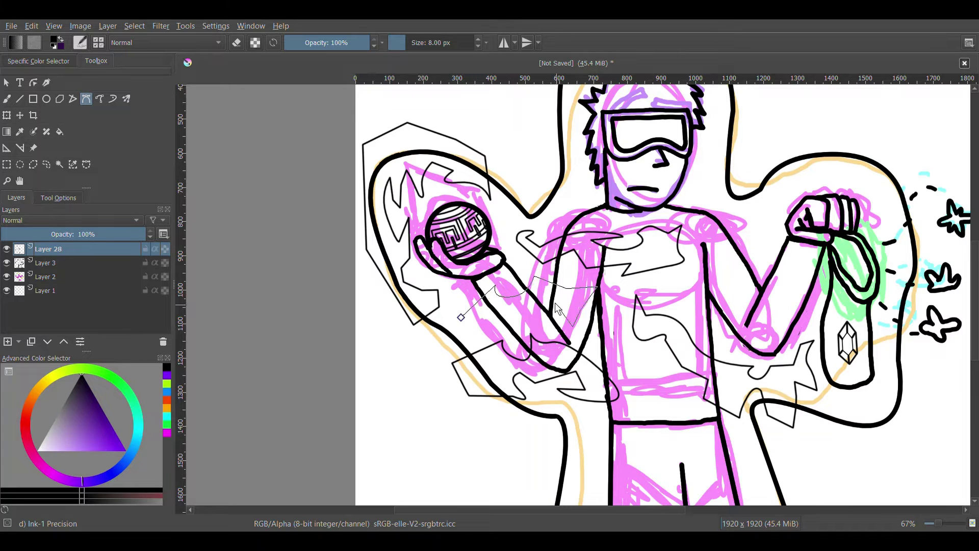
{"action": "scroll", "coordinate": [557, 308], "scroll_direction": "down", "scroll_amount": 1}
{"action": "left_click_drag", "start_coordinate": [721, 428], "coordinate": [662, 378]}
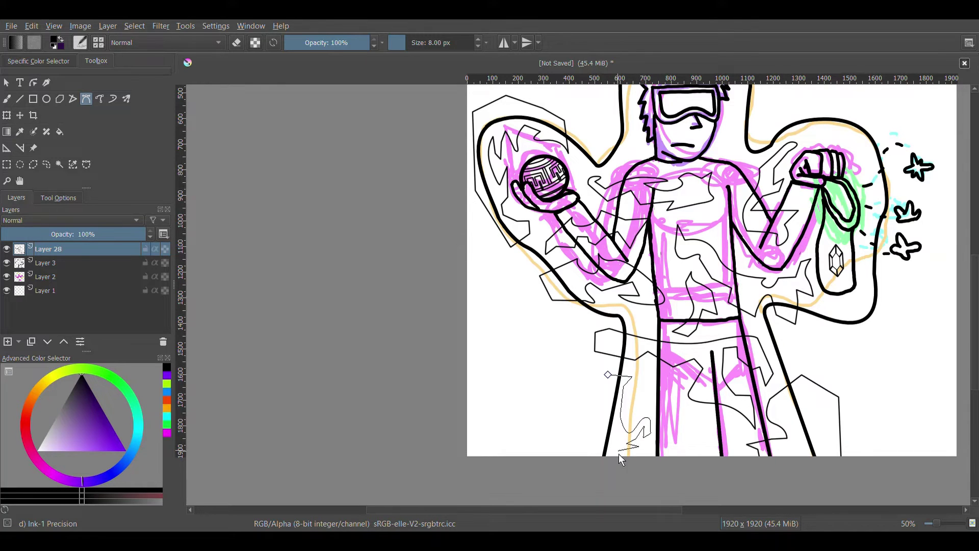
{"action": "scroll", "coordinate": [748, 348], "scroll_direction": "up", "scroll_amount": 4}
{"action": "left_click_drag", "start_coordinate": [607, 198], "coordinate": [668, 164]}
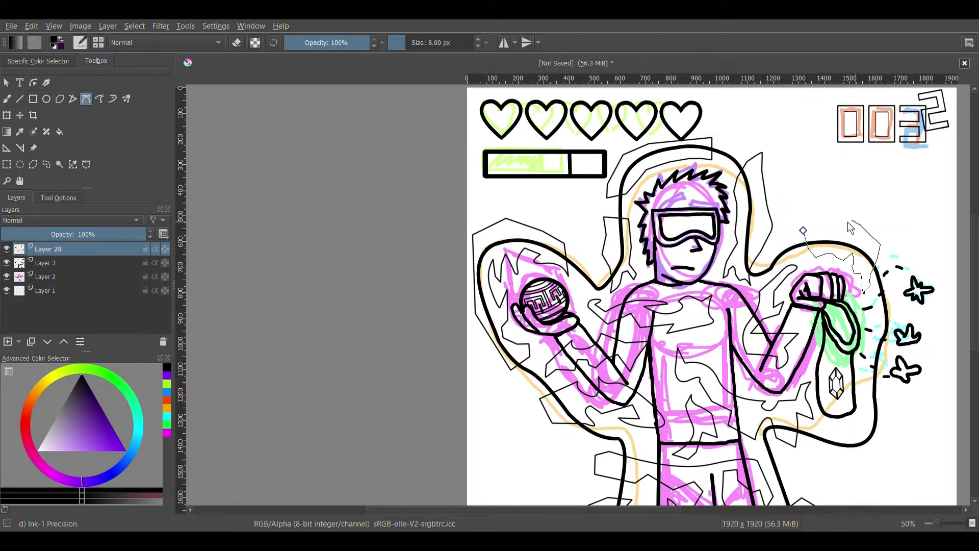
{"action": "scroll", "coordinate": [844, 436], "scroll_direction": "up", "scroll_amount": 3}
{"action": "scroll", "coordinate": [838, 299], "scroll_direction": "up", "scroll_amount": 3}
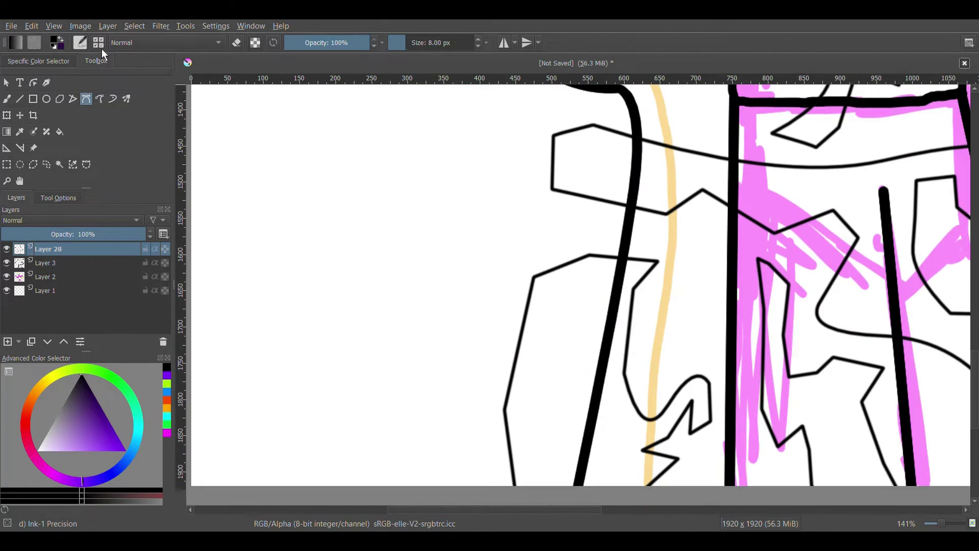
Erase the stray camo polygon with a large eraser and hide the pink sketch layer.
{"action": "key", "text": "e"}
{"action": "scroll", "coordinate": [442, 482], "scroll_direction": "up", "scroll_amount": 5}
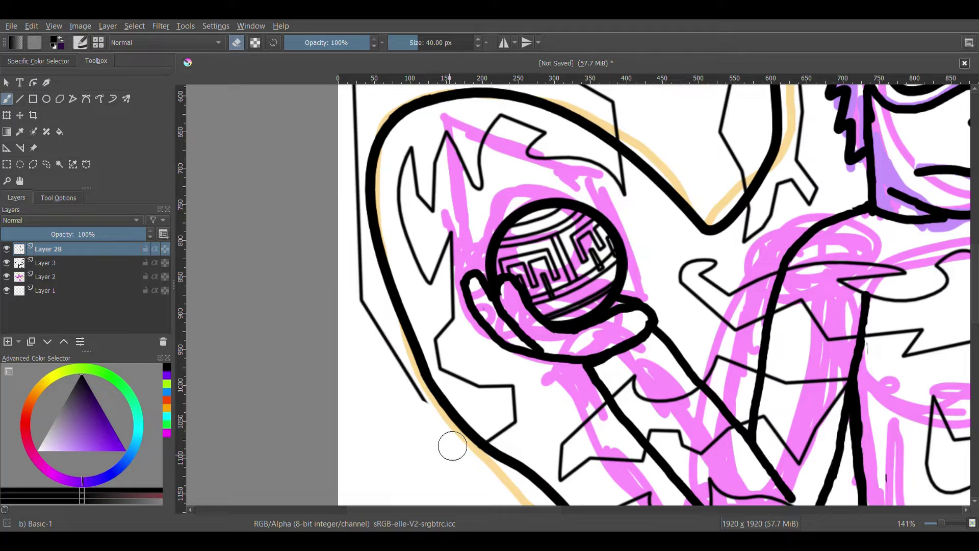
{"action": "scroll", "coordinate": [451, 446], "scroll_direction": "up", "scroll_amount": 5}
{"action": "scroll", "coordinate": [724, 287], "scroll_direction": "right", "scroll_amount": 5}
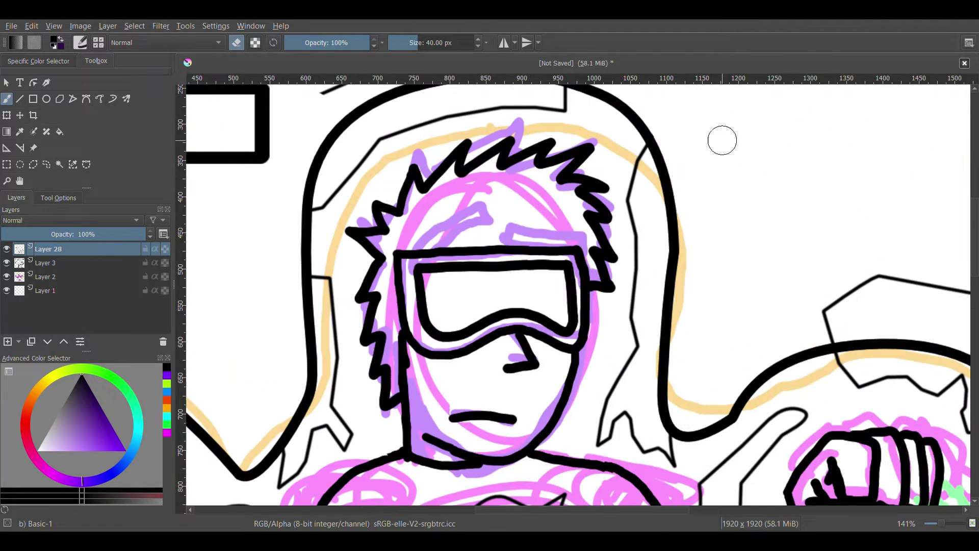
{"action": "scroll", "coordinate": [722, 140], "scroll_direction": "up", "scroll_amount": 2}
{"action": "scroll", "coordinate": [481, 192], "scroll_direction": "right", "scroll_amount": 6}
{"action": "scroll", "coordinate": [481, 192], "scroll_direction": "down", "scroll_amount": 2}
{"action": "left_click_drag", "start_coordinate": [410, 245], "coordinate": [623, 306]}
{"action": "scroll", "coordinate": [976, 129], "scroll_direction": "down", "scroll_amount": 5}
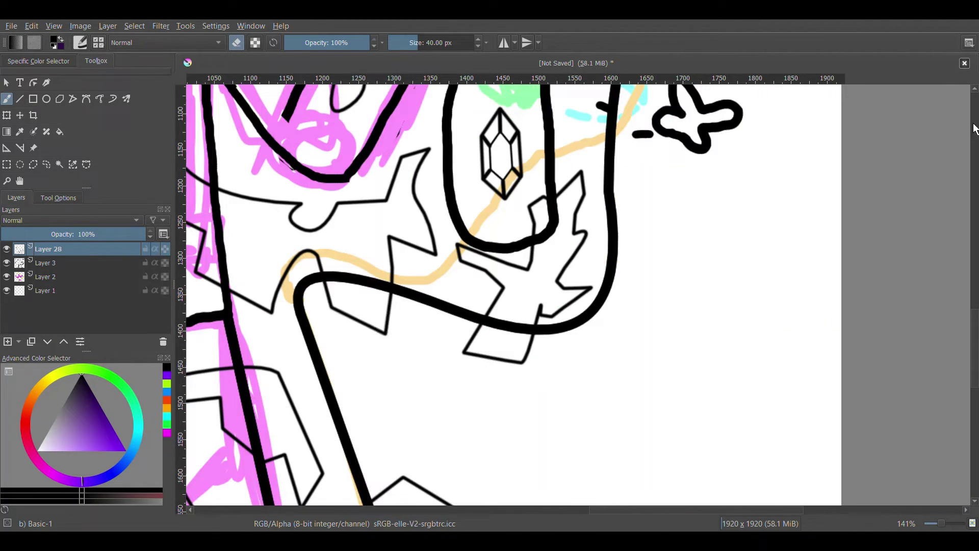
{"action": "key", "text": "minus"}
{"action": "key", "text": "minus"}
{"action": "key", "text": "minus"}
{"action": "key", "text": "minus"}
{"action": "left_click", "coordinate": [7, 276]}
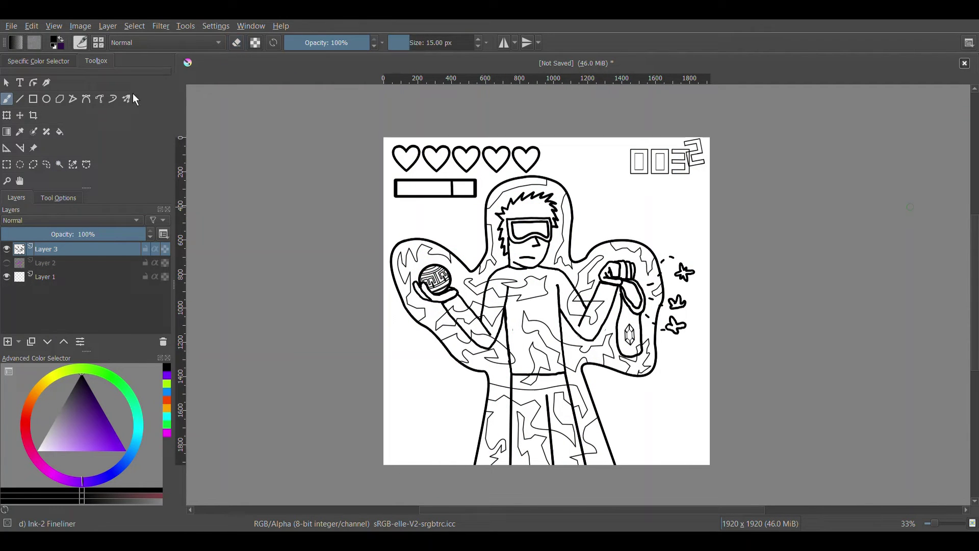
{"action": "left_click", "coordinate": [59, 164]}
On a Colorize Mask, scribble magenta hints over the background, aura regions and camo patches.
{"action": "left_click", "coordinate": [33, 131]}
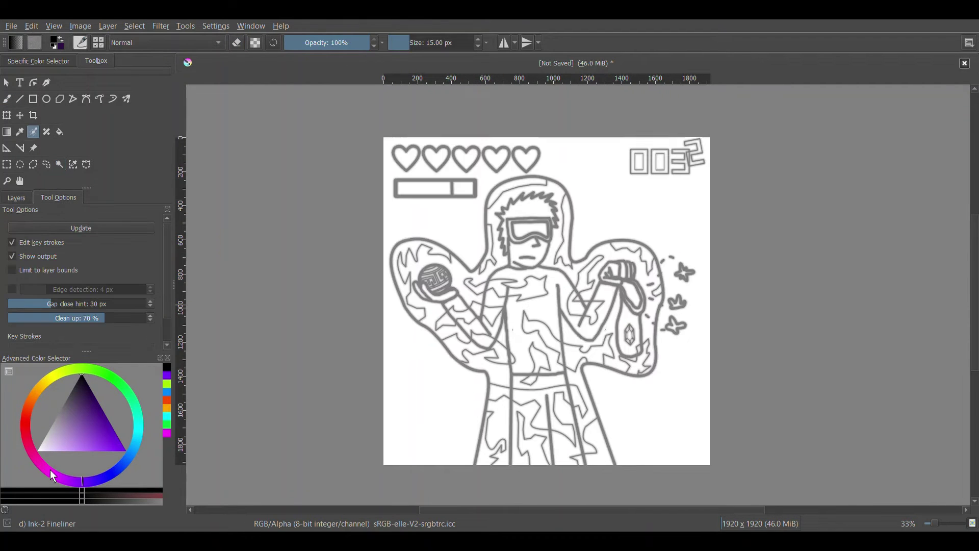
{"action": "left_click", "coordinate": [50, 470]}
{"action": "scroll", "coordinate": [605, 474], "scroll_direction": "up", "scroll_amount": 1}
{"action": "left_click_drag", "start_coordinate": [324, 313], "coordinate": [349, 397]}
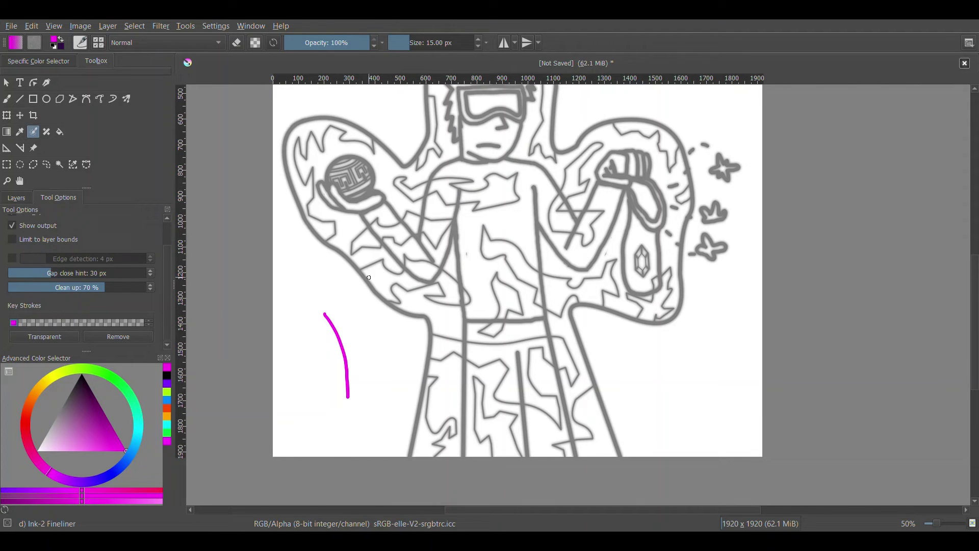
{"action": "left_click_drag", "start_coordinate": [390, 359], "coordinate": [380, 444]}
{"action": "left_click_drag", "start_coordinate": [605, 335], "coordinate": [665, 450]}
{"action": "left_click_drag", "start_coordinate": [676, 351], "coordinate": [731, 432]}
{"action": "left_click_drag", "start_coordinate": [708, 288], "coordinate": [735, 328]}
{"action": "scroll", "coordinate": [728, 332], "scroll_direction": "up", "scroll_amount": 2}
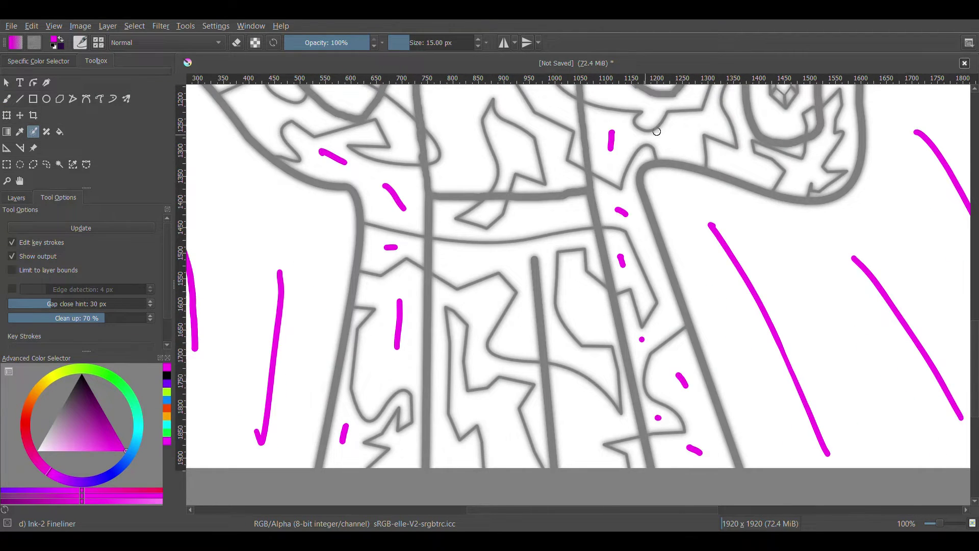
{"action": "left_click_drag", "start_coordinate": [677, 128], "coordinate": [678, 149]}
{"action": "left_click_drag", "start_coordinate": [730, 159], "coordinate": [748, 169]}
{"action": "scroll", "coordinate": [656, 230], "scroll_direction": "up", "scroll_amount": 5}
{"action": "left_click_drag", "start_coordinate": [725, 312], "coordinate": [721, 324]}
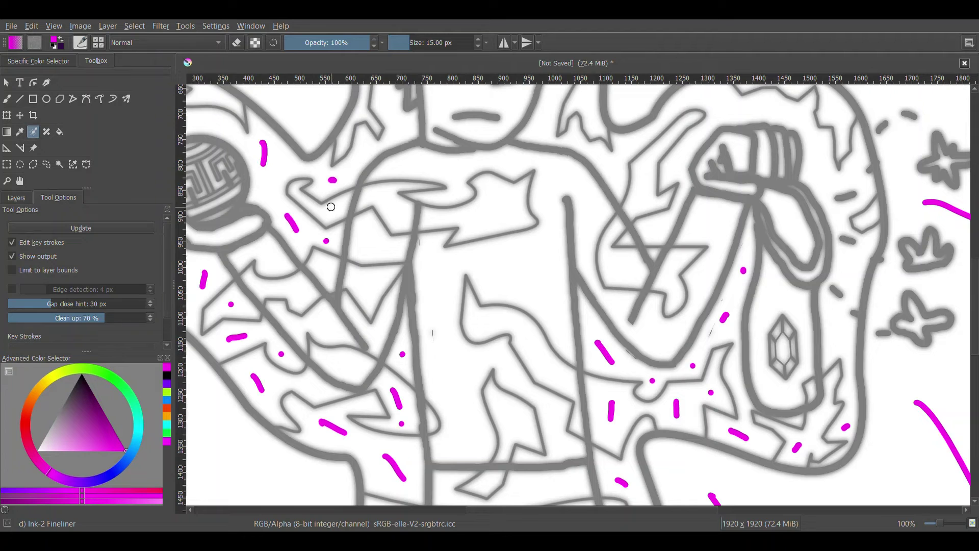
{"action": "scroll", "coordinate": [845, 345], "scroll_direction": "up", "scroll_amount": 2}
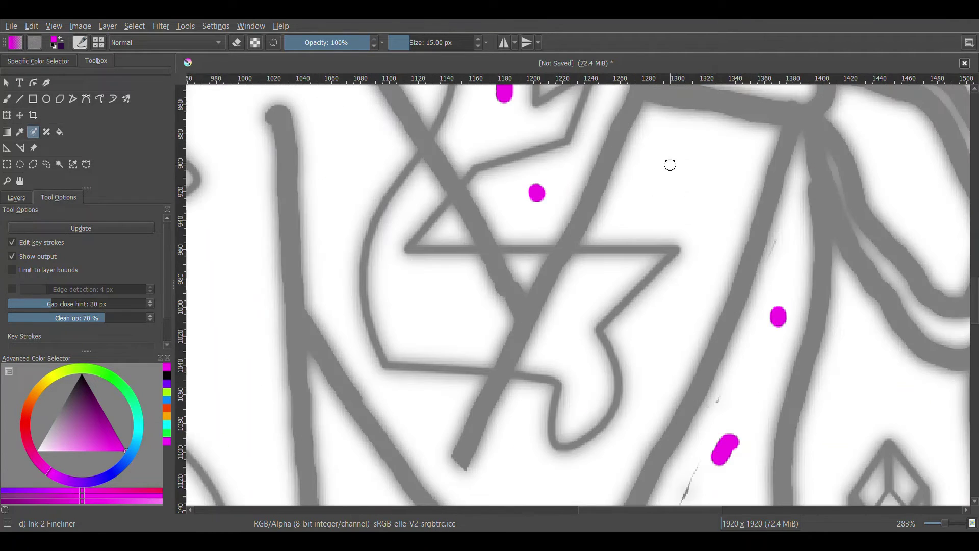
{"action": "scroll", "coordinate": [668, 165], "scroll_direction": "up", "scroll_amount": 1}
{"action": "scroll", "coordinate": [460, 306], "scroll_direction": "down", "scroll_amount": 3}
{"action": "scroll", "coordinate": [272, 348], "scroll_direction": "up", "scroll_amount": 1}
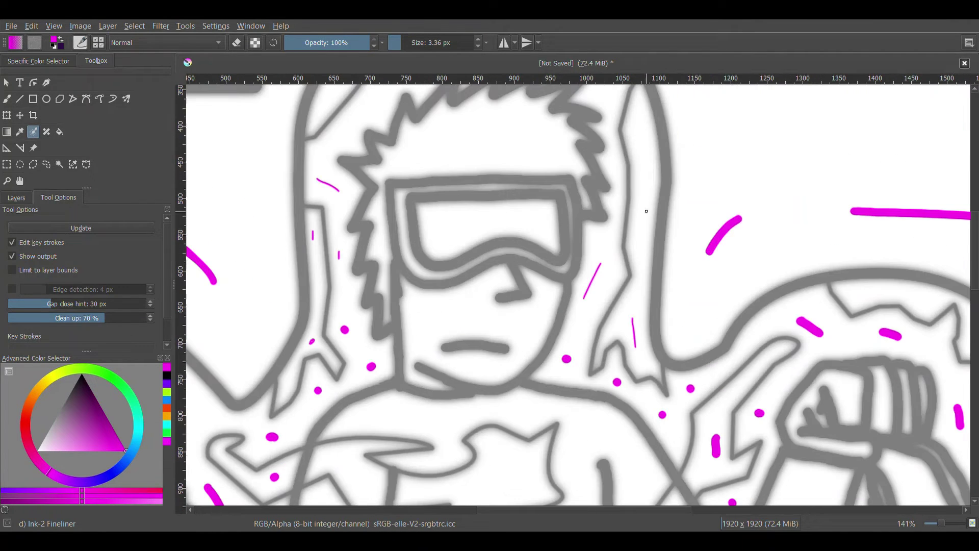
{"action": "scroll", "coordinate": [535, 268], "scroll_direction": "down", "scroll_amount": 10}
{"action": "scroll", "coordinate": [710, 325], "scroll_direction": "left", "scroll_amount": 4}
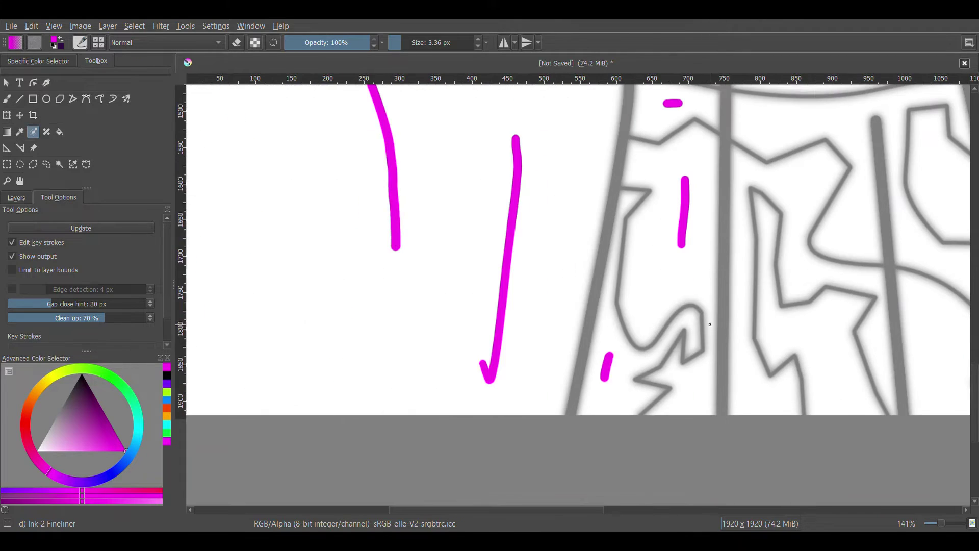
{"action": "scroll", "coordinate": [574, 291], "scroll_direction": "up", "scroll_amount": 8}
{"action": "scroll", "coordinate": [574, 291], "scroll_direction": "up", "scroll_amount": 4}
{"action": "scroll", "coordinate": [471, 174], "scroll_direction": "down", "scroll_amount": 3}
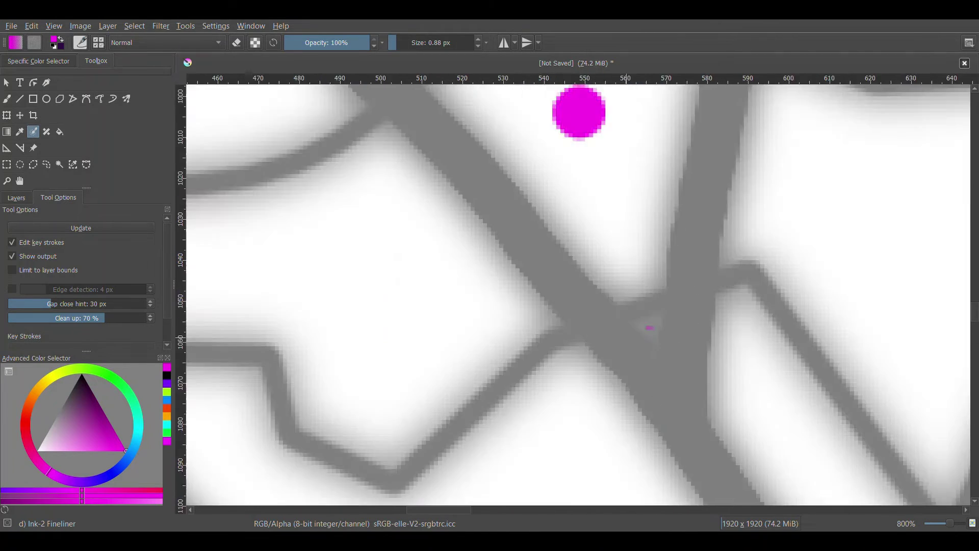
{"action": "scroll", "coordinate": [469, 173], "scroll_direction": "up", "scroll_amount": 5}
{"action": "scroll", "coordinate": [952, 417], "scroll_direction": "down", "scroll_amount": 2}
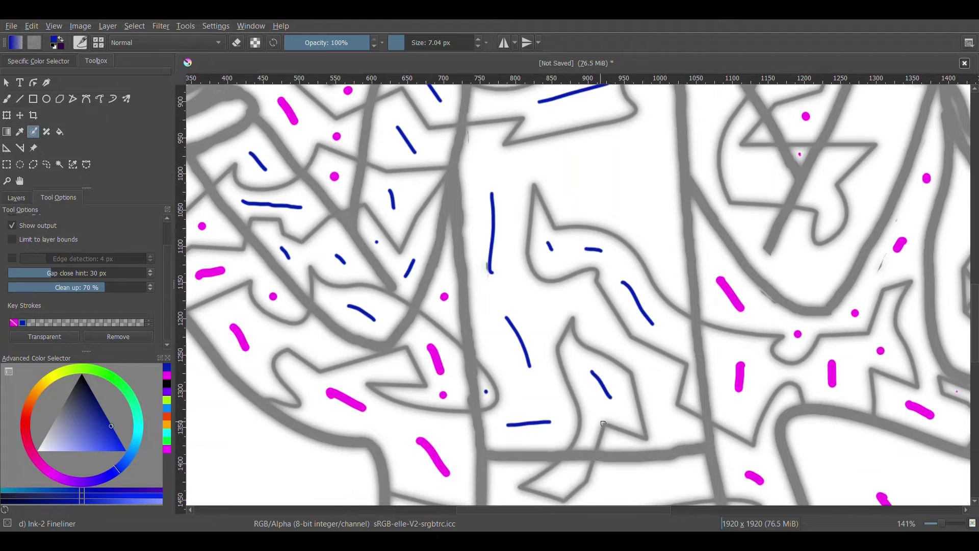
{"action": "scroll", "coordinate": [653, 163], "scroll_direction": "up", "scroll_amount": 5}
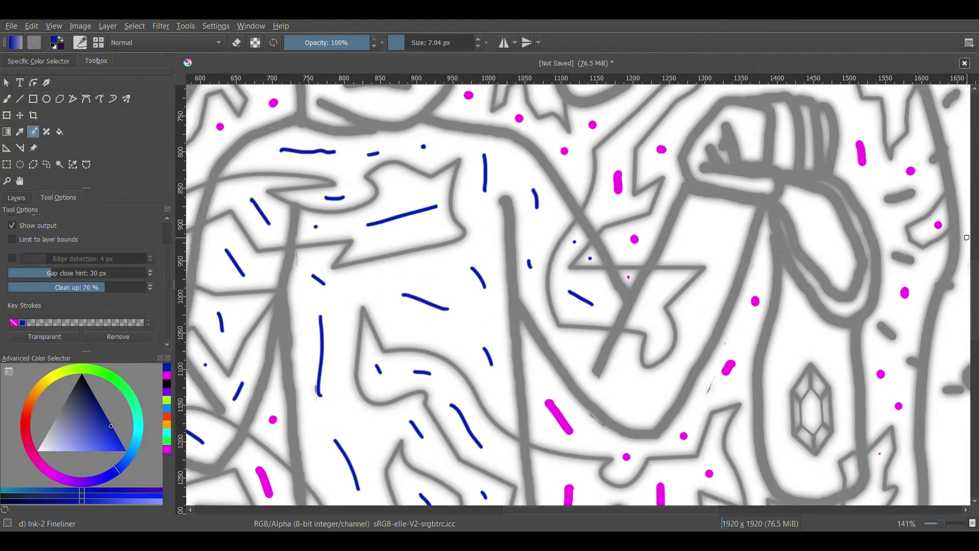
{"action": "scroll", "coordinate": [727, 238], "scroll_direction": "up", "scroll_amount": 5}
Mark the fist with peach hints and the strap with brown.
{"action": "left_click", "coordinate": [59, 451]}
{"action": "left_click_drag", "start_coordinate": [465, 201], "coordinate": [497, 279]}
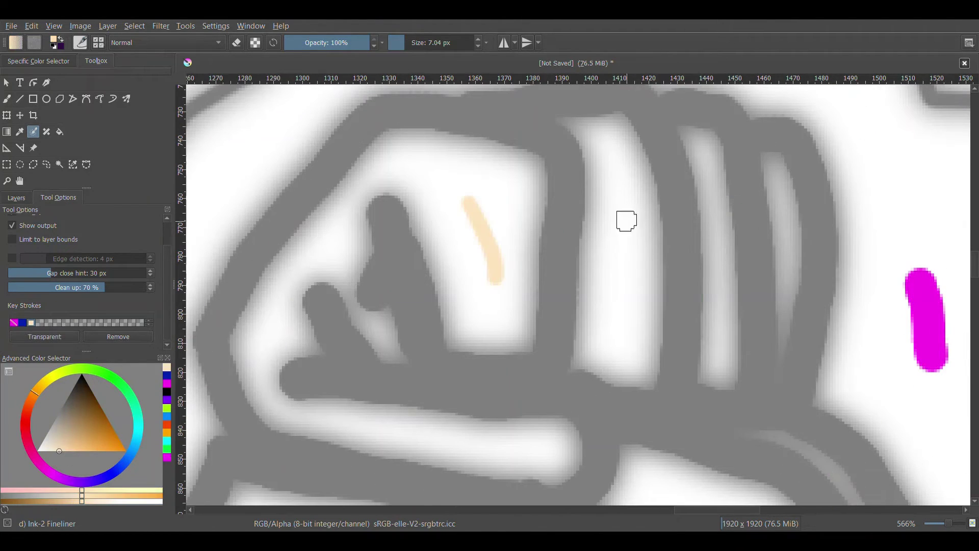
{"action": "left_click_drag", "start_coordinate": [626, 217], "coordinate": [619, 306]}
{"action": "left_click_drag", "start_coordinate": [448, 444], "coordinate": [534, 451]}
{"action": "left_click_drag", "start_coordinate": [397, 159], "coordinate": [458, 163]}
{"action": "scroll", "coordinate": [710, 168], "scroll_direction": "down", "scroll_amount": 2}
{"action": "left_click", "coordinate": [84, 441]}
{"action": "left_click_drag", "start_coordinate": [677, 183], "coordinate": [765, 352]}
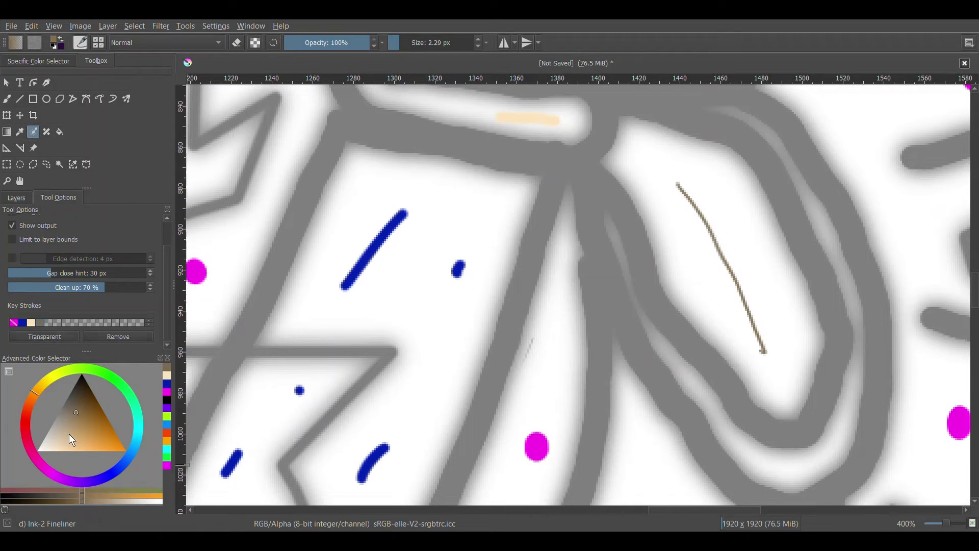
{"action": "scroll", "coordinate": [689, 291], "scroll_direction": "down", "scroll_amount": 2}
{"action": "scroll", "coordinate": [613, 291], "scroll_direction": "down", "scroll_amount": 3}
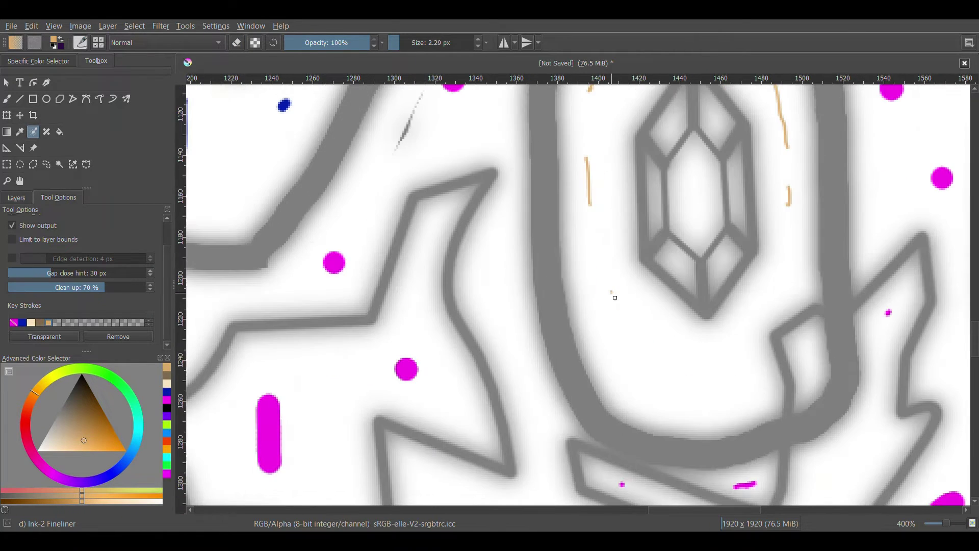
{"action": "scroll", "coordinate": [612, 230], "scroll_direction": "up", "scroll_amount": 3}
Mark the hand holding the sphere and the face with peach skin hints.
{"action": "left_click", "coordinate": [116, 376]}
{"action": "left_click_drag", "start_coordinate": [637, 239], "coordinate": [638, 330]}
{"action": "scroll", "coordinate": [696, 414], "scroll_direction": "down", "scroll_amount": 4}
{"action": "scroll", "coordinate": [536, 306], "scroll_direction": "up", "scroll_amount": 3}
{"action": "left_click", "coordinate": [59, 451]}
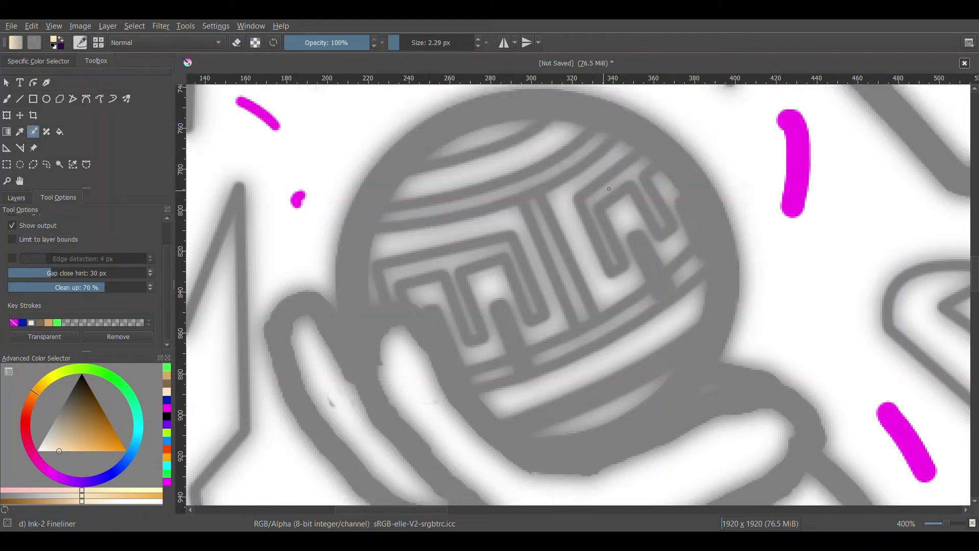
{"action": "left_click_drag", "start_coordinate": [328, 324], "coordinate": [755, 382]}
{"action": "scroll", "coordinate": [536, 344], "scroll_direction": "down", "scroll_amount": 3}
{"action": "scroll", "coordinate": [765, 268], "scroll_direction": "up", "scroll_amount": 3}
{"action": "left_click_drag", "start_coordinate": [518, 271], "coordinate": [712, 385]}
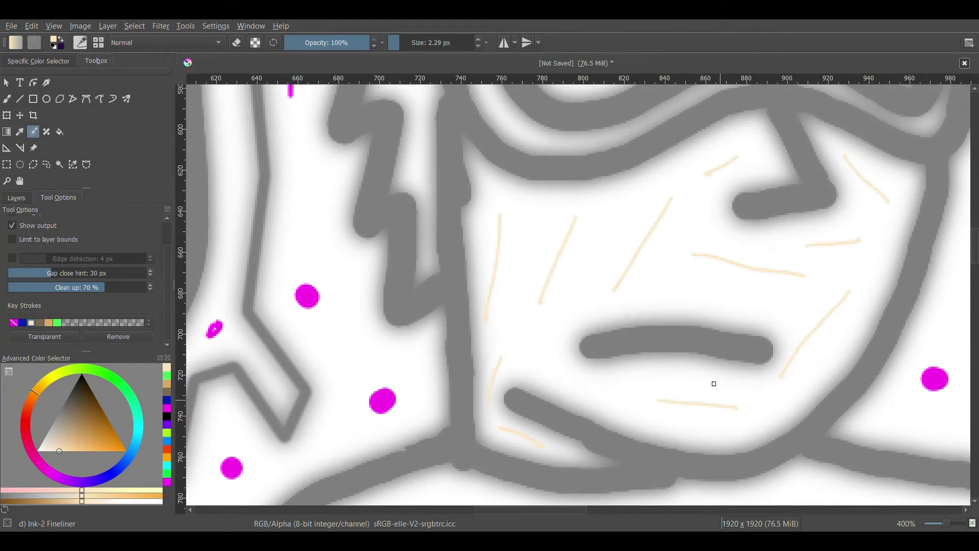
{"action": "scroll", "coordinate": [712, 385], "scroll_direction": "down", "scroll_amount": 3}
{"action": "scroll", "coordinate": [613, 268], "scroll_direction": "up", "scroll_amount": 3}
Mark the hair with dark blue colour hints.
{"action": "left_click", "coordinate": [84, 410]}
{"action": "left_click_drag", "start_coordinate": [409, 134], "coordinate": [411, 291]}
{"action": "left_click_drag", "start_coordinate": [454, 115], "coordinate": [811, 103]}
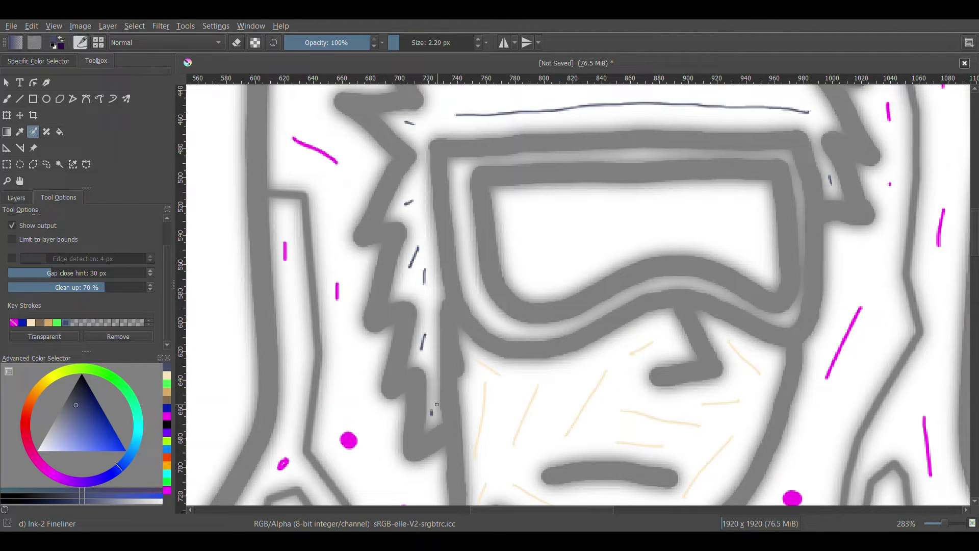
{"action": "scroll", "coordinate": [613, 306], "scroll_direction": "up", "scroll_amount": 2}
{"action": "left_click_drag", "start_coordinate": [472, 322], "coordinate": [606, 271]}
{"action": "left_click_drag", "start_coordinate": [665, 299], "coordinate": [760, 329]}
{"action": "scroll", "coordinate": [612, 268], "scroll_direction": "up", "scroll_amount": 2}
{"action": "scroll", "coordinate": [582, 306], "scroll_direction": "down", "scroll_amount": 3}
Mark the sphere's pattern lines with black hints.
{"action": "left_click_drag", "start_coordinate": [331, 213], "coordinate": [372, 331]}
{"action": "left_click_drag", "start_coordinate": [424, 206], "coordinate": [462, 330]}
{"action": "left_click_drag", "start_coordinate": [537, 190], "coordinate": [560, 289]}
{"action": "left_click_drag", "start_coordinate": [652, 187], "coordinate": [665, 285]}
{"action": "left_click_drag", "start_coordinate": [759, 199], "coordinate": [766, 287]}
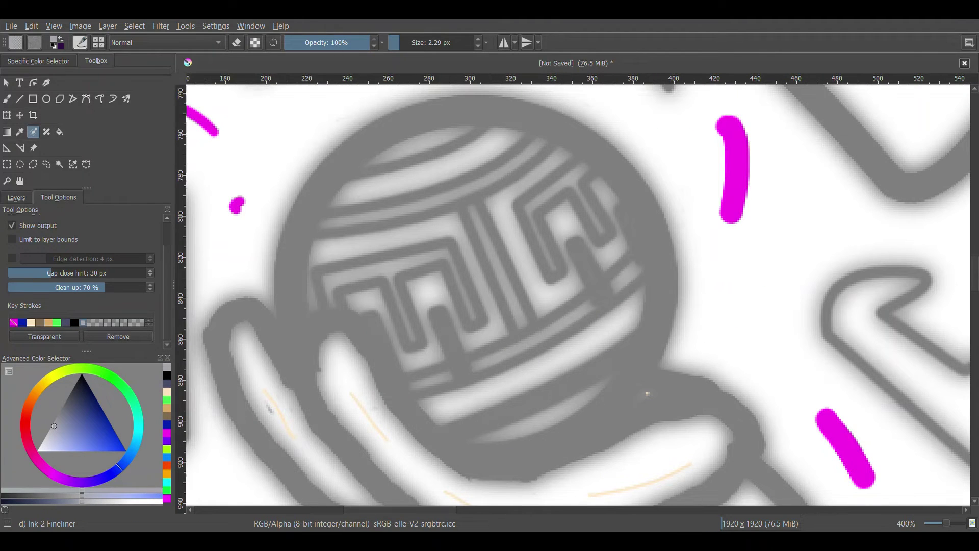
{"action": "key", "text": "d"}
{"action": "left_click_drag", "start_coordinate": [334, 277], "coordinate": [348, 276]}
{"action": "left_click_drag", "start_coordinate": [384, 269], "coordinate": [405, 263]}
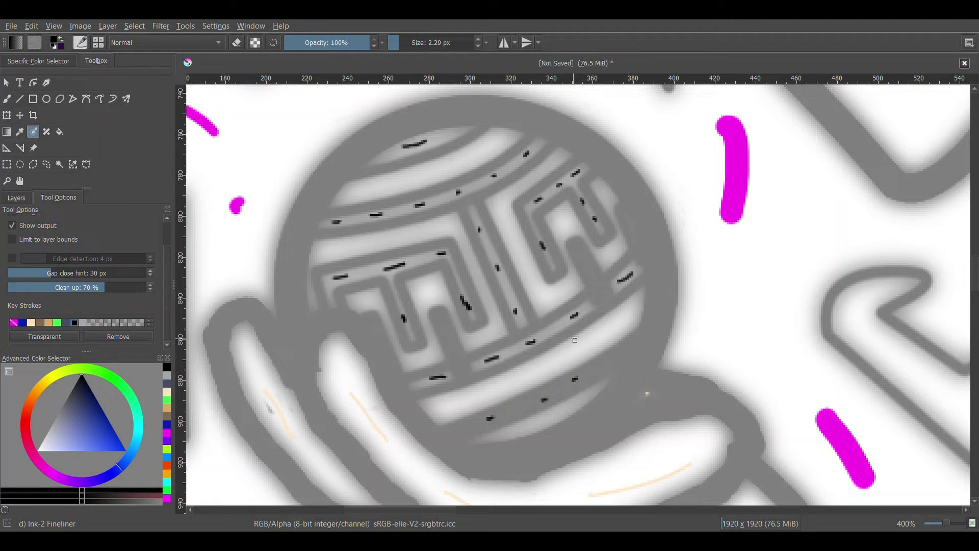
Mark the sphere's bands pink and the lower leaf shape light cyan.
{"action": "left_click_drag", "start_coordinate": [367, 188], "coordinate": [387, 185]}
{"action": "left_click_drag", "start_coordinate": [419, 177], "coordinate": [490, 145]}
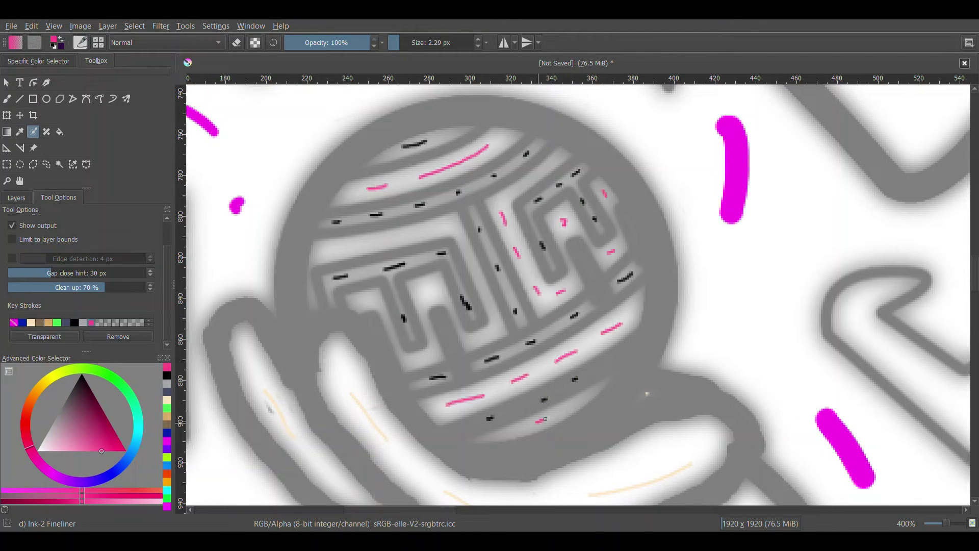
{"action": "scroll", "coordinate": [319, 165], "scroll_direction": "up", "scroll_amount": 1}
{"action": "scroll", "coordinate": [318, 166], "scroll_direction": "up", "scroll_amount": 1}
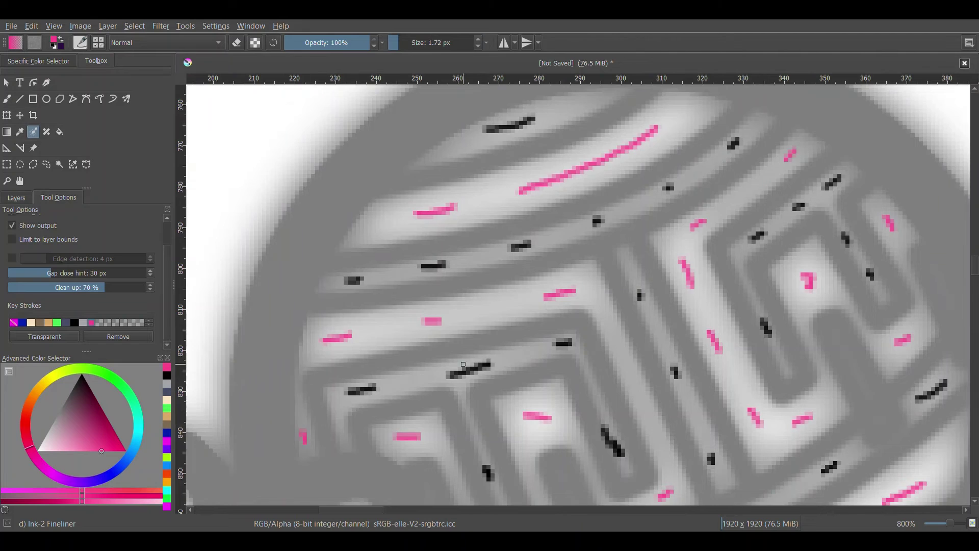
{"action": "scroll", "coordinate": [463, 364], "scroll_direction": "down", "scroll_amount": 4}
{"action": "scroll", "coordinate": [463, 364], "scroll_direction": "down", "scroll_amount": 4}
{"action": "scroll", "coordinate": [841, 330], "scroll_direction": "up", "scroll_amount": 5}
{"action": "left_click", "coordinate": [69, 456]}
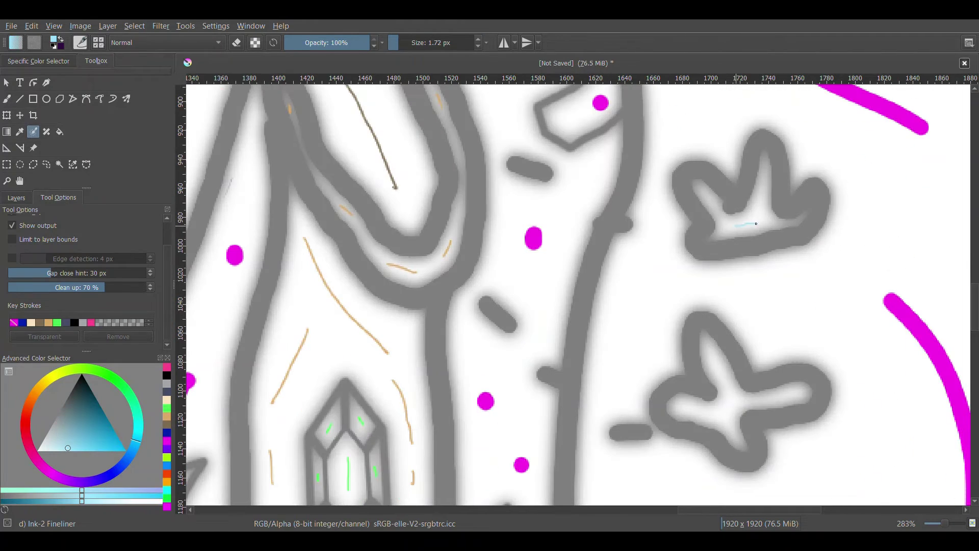
{"action": "left_click_drag", "start_coordinate": [686, 410], "coordinate": [734, 406]}
{"action": "scroll", "coordinate": [735, 398], "scroll_direction": "up", "scroll_amount": 3}
{"action": "scroll", "coordinate": [688, 356], "scroll_direction": "up", "scroll_amount": 2}
{"action": "scroll", "coordinate": [689, 356], "scroll_direction": "down", "scroll_amount": 8}
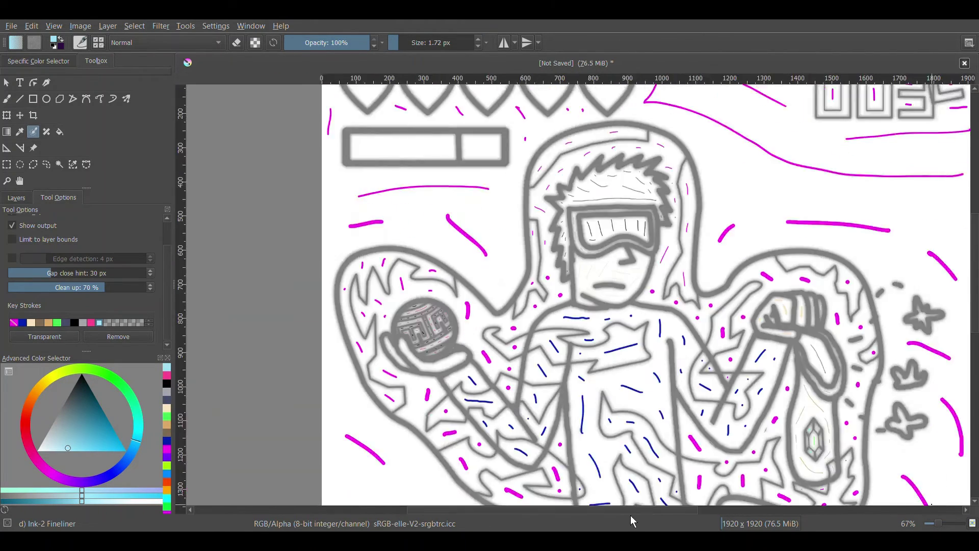
{"action": "scroll", "coordinate": [459, 192], "scroll_direction": "up", "scroll_amount": 3}
Hint the hearts red, and the health bar and HUD boxes green.
{"action": "left_click", "coordinate": [26, 425]}
{"action": "left_click_drag", "start_coordinate": [925, 198], "coordinate": [954, 241]}
{"action": "left_click_drag", "start_coordinate": [603, 231], "coordinate": [638, 193]}
{"action": "left_click_drag", "start_coordinate": [429, 229], "coordinate": [469, 179]}
{"action": "left_click", "coordinate": [103, 433]}
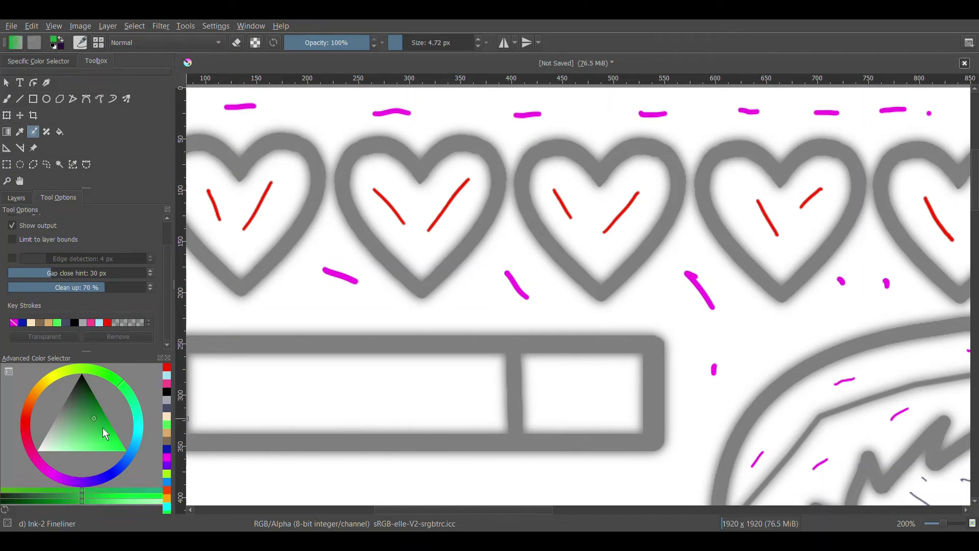
{"action": "left_click", "coordinate": [93, 454]}
{"action": "left_click_drag", "start_coordinate": [229, 389], "coordinate": [627, 390]}
{"action": "scroll", "coordinate": [581, 391], "scroll_direction": "down", "scroll_amount": 5}
{"action": "scroll", "coordinate": [535, 307], "scroll_direction": "up", "scroll_amount": 6}
Scribble light cyan hints around the counter boxes.
{"action": "left_click", "coordinate": [106, 444]}
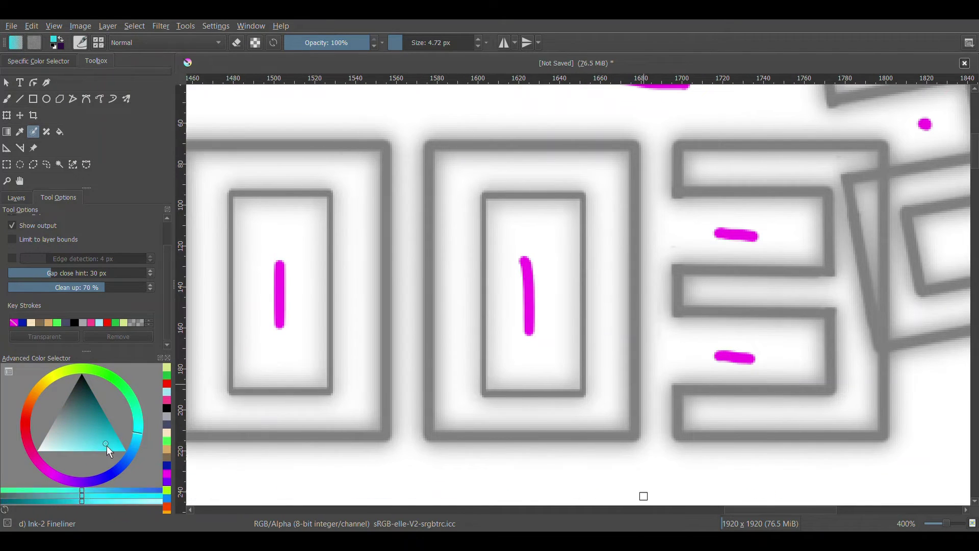
{"action": "left_click", "coordinate": [69, 452]}
{"action": "left_click_drag", "start_coordinate": [200, 217], "coordinate": [204, 378]}
{"action": "left_click_drag", "start_coordinate": [357, 216], "coordinate": [356, 248]}
{"action": "left_click_drag", "start_coordinate": [318, 166], "coordinate": [336, 166]}
{"action": "left_click_drag", "start_coordinate": [457, 256], "coordinate": [456, 295]}
{"action": "left_click_drag", "start_coordinate": [346, 409], "coordinate": [358, 408]}
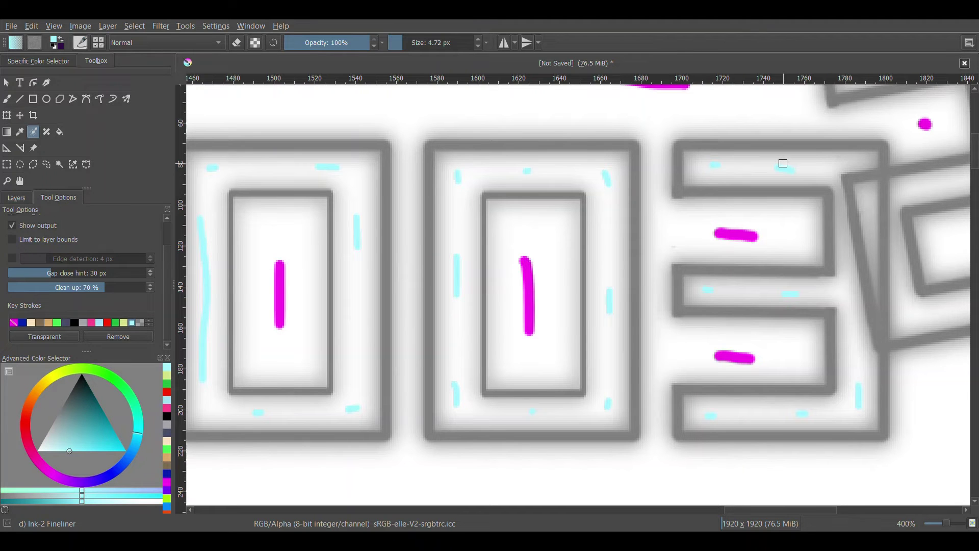
{"action": "scroll", "coordinate": [767, 470], "scroll_direction": "down", "scroll_amount": 3}
Mark red hints inside the 2 and pick a pale lavender hint colour.
{"action": "left_click", "coordinate": [96, 450]}
{"action": "left_click_drag", "start_coordinate": [725, 149], "coordinate": [725, 176]}
{"action": "left_click_drag", "start_coordinate": [714, 400], "coordinate": [752, 400]}
{"action": "left_click_drag", "start_coordinate": [635, 289], "coordinate": [646, 299]}
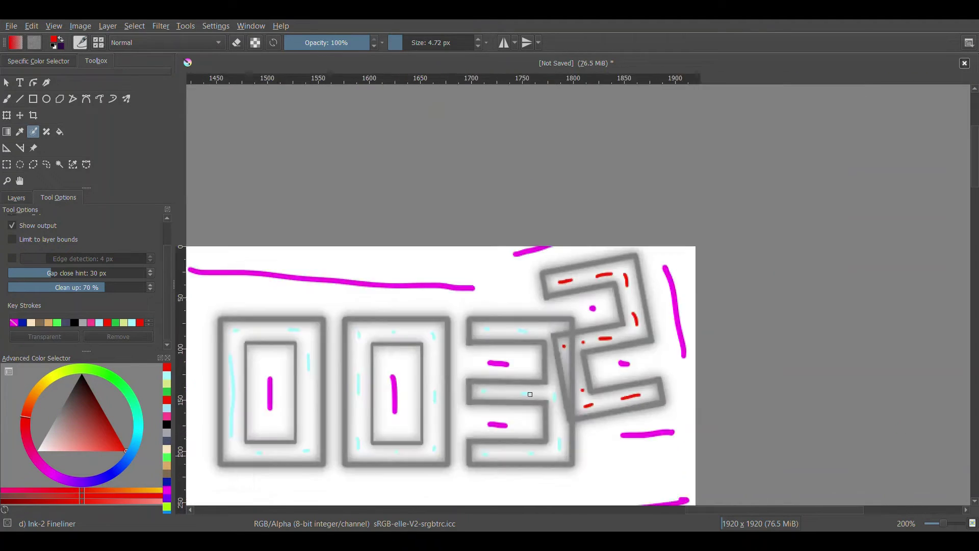
{"action": "scroll", "coordinate": [582, 306], "scroll_direction": "down", "scroll_amount": 4}
{"action": "scroll", "coordinate": [471, 160], "scroll_direction": "down", "scroll_amount": 2}
{"action": "scroll", "coordinate": [471, 159], "scroll_direction": "up", "scroll_amount": 5}
{"action": "left_click", "coordinate": [470, 159], "text": "ctrl"}
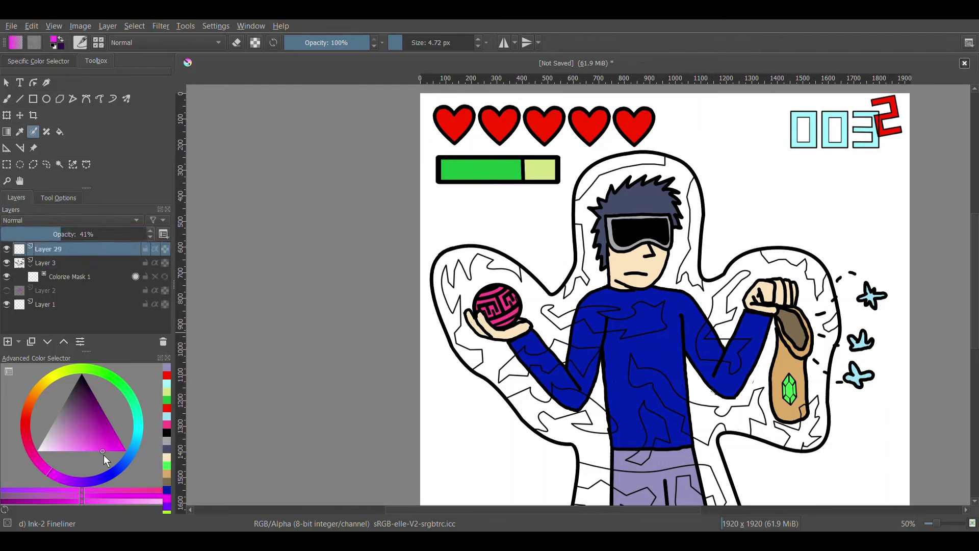
Brush a translucent magenta-pink wash across the aura on Layer 29.
{"action": "key", "text": "ctrl+plus"}
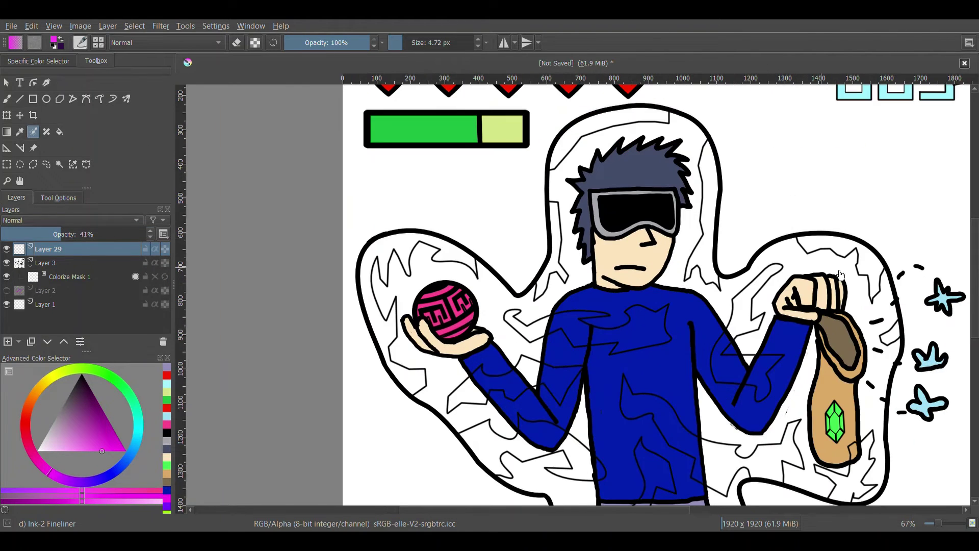
{"action": "left_click", "coordinate": [28, 446]}
{"action": "left_click", "coordinate": [101, 448]}
{"action": "left_click_drag", "start_coordinate": [102, 450], "coordinate": [111, 451]}
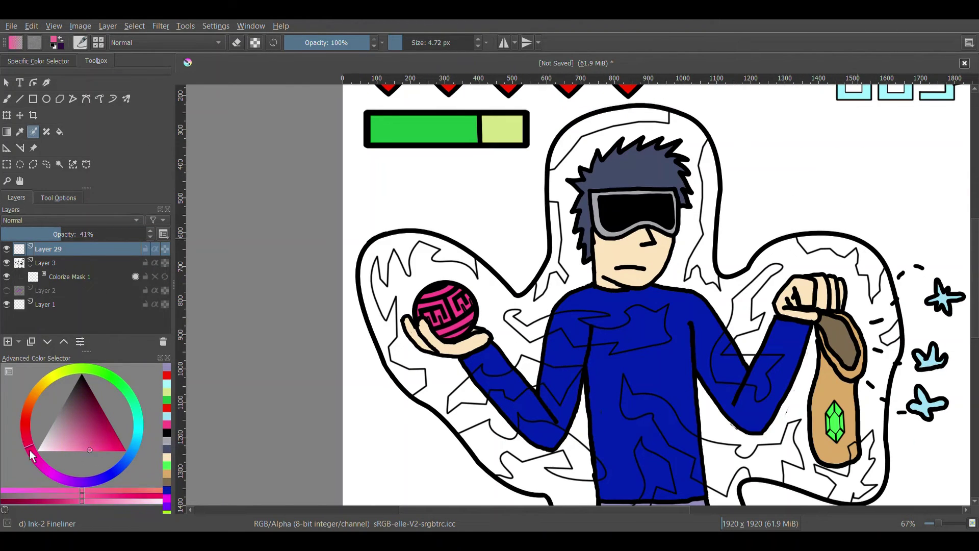
{"action": "left_click", "coordinate": [40, 465]}
{"action": "mouse_move", "coordinate": [383, 252]}
{"action": "left_mouse_down"}
{"action": "mouse_move", "coordinate": [622, 429]}
{"action": "mouse_move", "coordinate": [429, 306]}
{"action": "mouse_move", "coordinate": [570, 276]}
{"action": "mouse_move", "coordinate": [720, 306]}
{"action": "mouse_move", "coordinate": [803, 344]}
{"action": "mouse_move", "coordinate": [865, 459]}
{"action": "mouse_move", "coordinate": [850, 272]}
{"action": "left_mouse_up"}
{"action": "scroll", "coordinate": [849, 271], "scroll_direction": "down", "scroll_amount": 5}
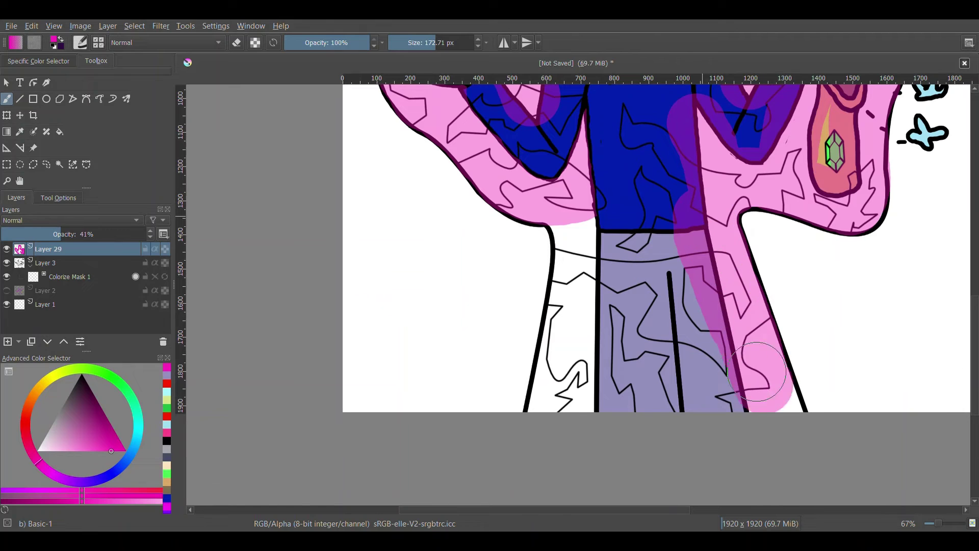
{"action": "left_click_drag", "start_coordinate": [566, 383], "coordinate": [605, 230]}
Erase the pink tint from the arm, hand, bag, orb, face and goggle edge.
{"action": "key", "text": "e"}
{"action": "left_click_drag", "start_coordinate": [712, 382], "coordinate": [683, 147]}
{"action": "scroll", "coordinate": [683, 147], "scroll_direction": "up", "scroll_amount": 5}
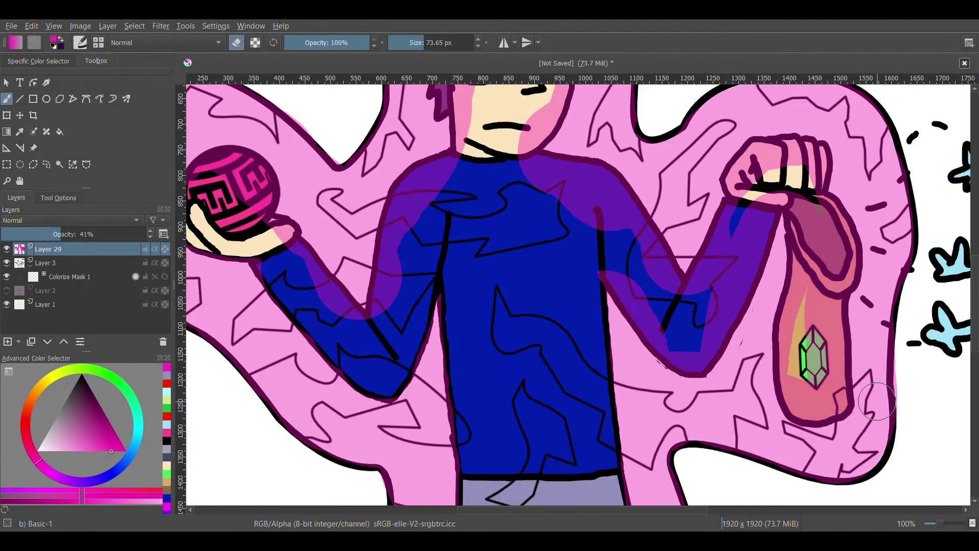
{"action": "mouse_move", "coordinate": [536, 398]}
{"action": "left_mouse_down"}
{"action": "mouse_move", "coordinate": [634, 349]}
{"action": "mouse_move", "coordinate": [457, 145]}
{"action": "mouse_move", "coordinate": [545, 273]}
{"action": "left_mouse_up"}
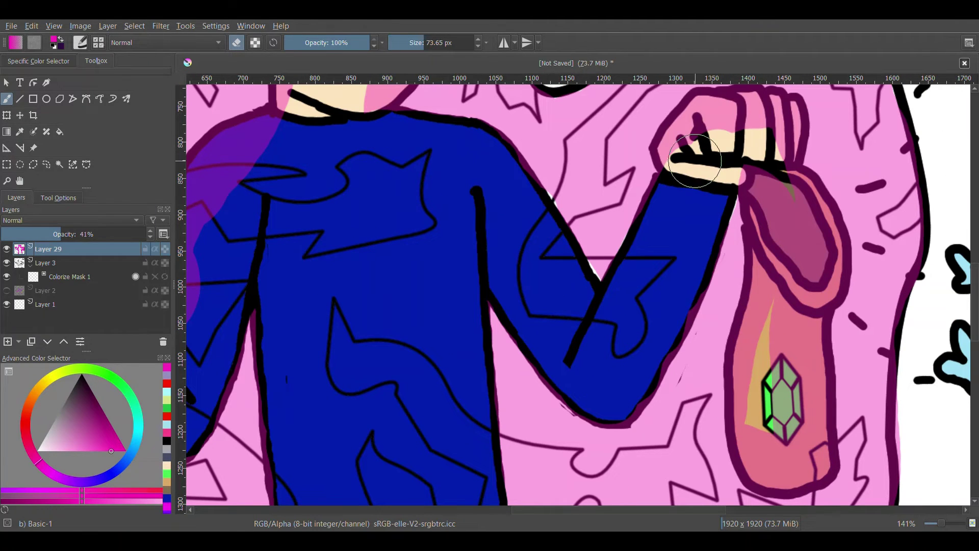
{"action": "mouse_move", "coordinate": [695, 160]}
{"action": "left_mouse_down"}
{"action": "mouse_move", "coordinate": [788, 229]}
{"action": "mouse_move", "coordinate": [804, 306]}
{"action": "mouse_move", "coordinate": [820, 329]}
{"action": "left_mouse_up"}
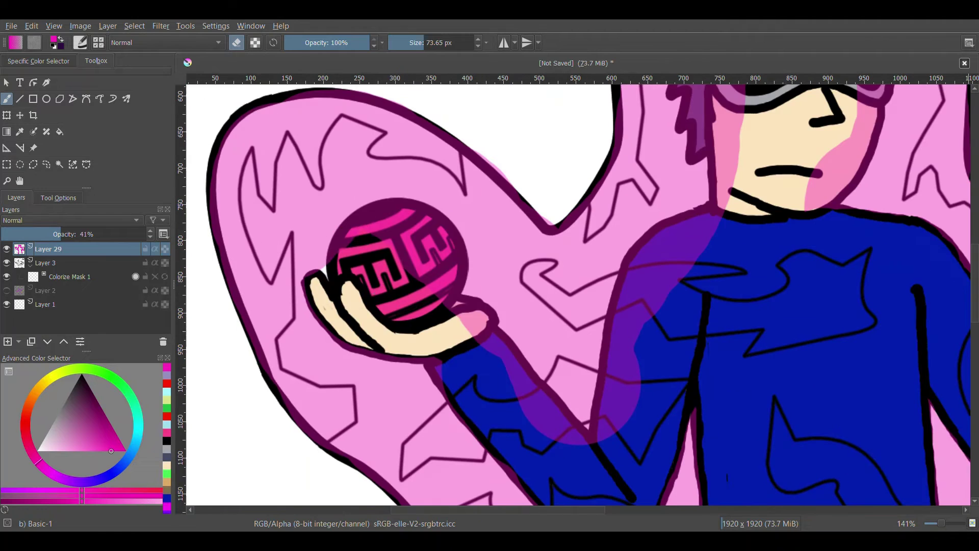
{"action": "mouse_move", "coordinate": [336, 275]}
{"action": "left_mouse_down"}
{"action": "mouse_move", "coordinate": [428, 230]}
{"action": "mouse_move", "coordinate": [459, 329]}
{"action": "mouse_move", "coordinate": [634, 415]}
{"action": "mouse_move", "coordinate": [742, 127]}
{"action": "left_mouse_up"}
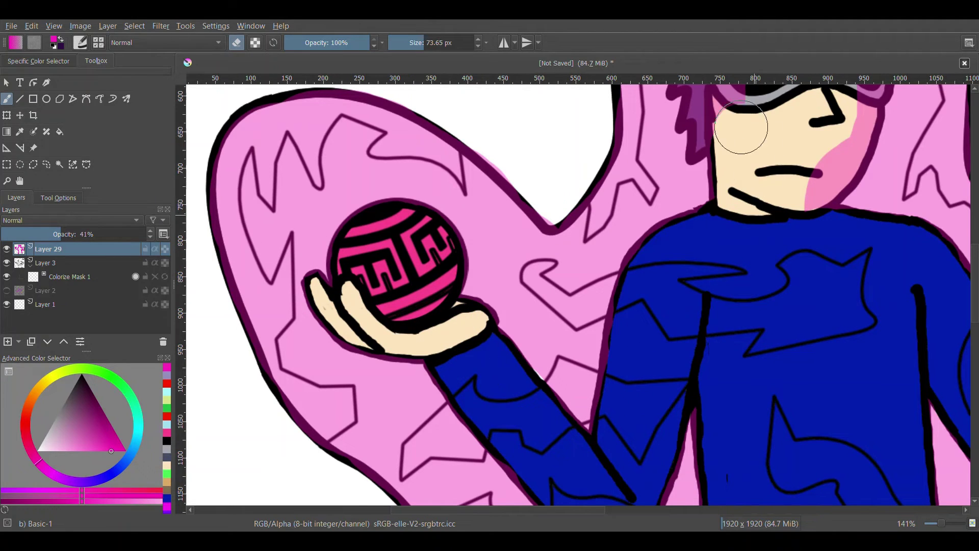
{"action": "scroll", "coordinate": [740, 127], "scroll_direction": "up", "scroll_amount": 3}
{"action": "scroll", "coordinate": [740, 127], "scroll_direction": "up", "scroll_amount": 3}
{"action": "scroll", "coordinate": [770, 247], "scroll_direction": "up", "scroll_amount": 5}
{"action": "mouse_move", "coordinate": [770, 247]}
{"action": "left_mouse_down"}
{"action": "mouse_move", "coordinate": [654, 301]}
{"action": "mouse_move", "coordinate": [700, 262]}
{"action": "left_mouse_up"}
With a smaller eraser, clean pink off the outline edges, hair zigzags and face.
{"action": "key", "text": "bracketleft"}
{"action": "key", "text": "bracketleft"}
{"action": "key", "text": "bracketleft"}
{"action": "mouse_move", "coordinate": [332, 390]}
{"action": "left_mouse_down"}
{"action": "mouse_move", "coordinate": [414, 397]}
{"action": "mouse_move", "coordinate": [595, 268]}
{"action": "mouse_move", "coordinate": [788, 286]}
{"action": "left_mouse_up"}
{"action": "scroll", "coordinate": [681, 483], "scroll_direction": "down", "scroll_amount": 5}
{"action": "scroll", "coordinate": [491, 136], "scroll_direction": "left", "scroll_amount": 3}
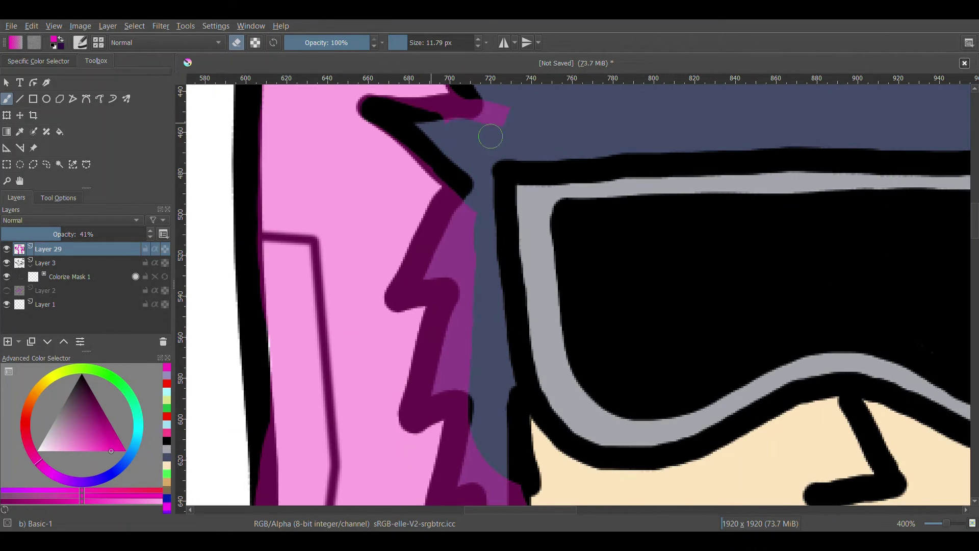
{"action": "left_click_drag", "start_coordinate": [491, 136], "coordinate": [373, 275]}
{"action": "scroll", "coordinate": [372, 276], "scroll_direction": "down", "scroll_amount": 5}
{"action": "mouse_move", "coordinate": [428, 140]}
{"action": "left_mouse_down"}
{"action": "mouse_move", "coordinate": [508, 313]}
{"action": "mouse_move", "coordinate": [567, 282]}
{"action": "left_mouse_up"}
{"action": "scroll", "coordinate": [568, 282], "scroll_direction": "down", "scroll_amount": 4}
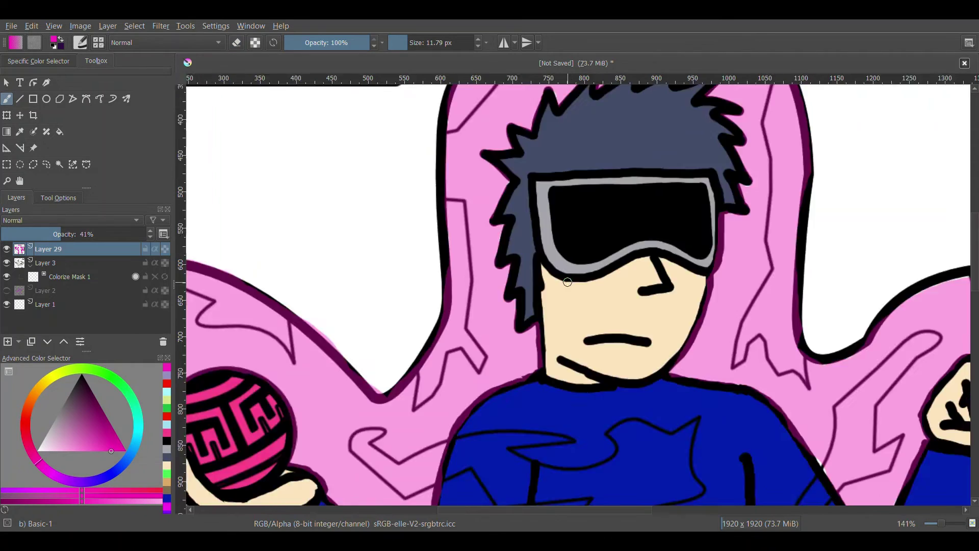
{"action": "scroll", "coordinate": [567, 282], "scroll_direction": "down", "scroll_amount": 3}
On a new layer, paint magenta camo along the aura edges, zigzags and arm.
{"action": "left_click", "coordinate": [8, 342]}
{"action": "scroll", "coordinate": [419, 176], "scroll_direction": "up", "scroll_amount": 4}
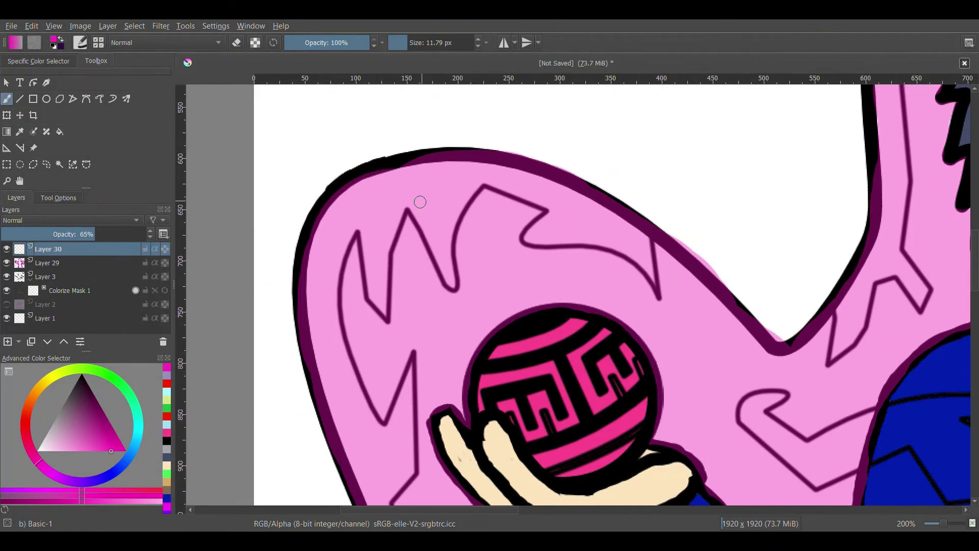
{"action": "mouse_move", "coordinate": [459, 184]}
{"action": "left_mouse_down"}
{"action": "mouse_move", "coordinate": [352, 200]}
{"action": "mouse_move", "coordinate": [327, 320]}
{"action": "mouse_move", "coordinate": [382, 214]}
{"action": "left_mouse_up"}
{"action": "left_click_drag", "start_coordinate": [336, 336], "coordinate": [398, 505]}
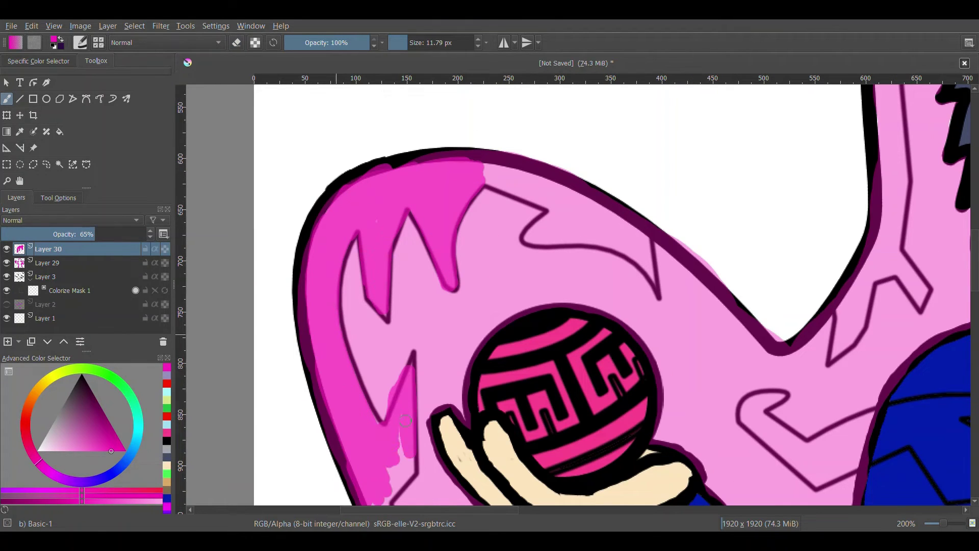
{"action": "left_click_drag", "start_coordinate": [489, 176], "coordinate": [604, 237]}
{"action": "left_click_drag", "start_coordinate": [551, 184], "coordinate": [655, 268]}
{"action": "scroll", "coordinate": [655, 269], "scroll_direction": "down", "scroll_amount": 2}
{"action": "left_click_drag", "start_coordinate": [452, 261], "coordinate": [529, 344]}
{"action": "mouse_move", "coordinate": [474, 321]}
{"action": "left_mouse_down"}
{"action": "mouse_move", "coordinate": [658, 368]}
{"action": "mouse_move", "coordinate": [712, 307]}
{"action": "mouse_move", "coordinate": [723, 358]}
{"action": "mouse_move", "coordinate": [773, 306]}
{"action": "mouse_move", "coordinate": [837, 302]}
{"action": "left_mouse_up"}
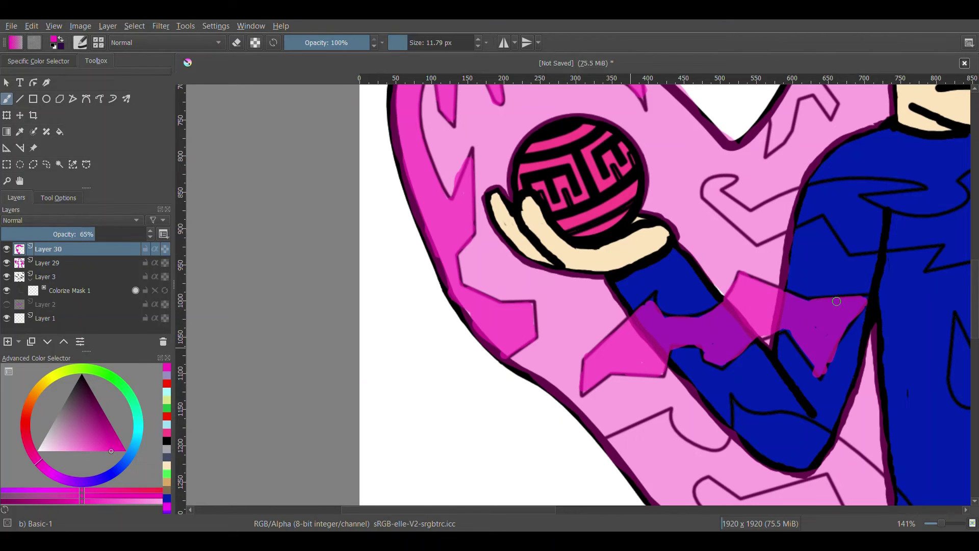
Add a magenta patch on the blue body and trim the upper-chest shading.
{"action": "mouse_move", "coordinate": [731, 180]}
{"action": "left_mouse_down"}
{"action": "mouse_move", "coordinate": [918, 191]}
{"action": "mouse_move", "coordinate": [826, 246]}
{"action": "mouse_move", "coordinate": [957, 226]}
{"action": "left_mouse_up"}
{"action": "key", "text": "e"}
{"action": "scroll", "coordinate": [742, 458], "scroll_direction": "down", "scroll_amount": 3}
{"action": "left_click_drag", "start_coordinate": [584, 167], "coordinate": [659, 235]}
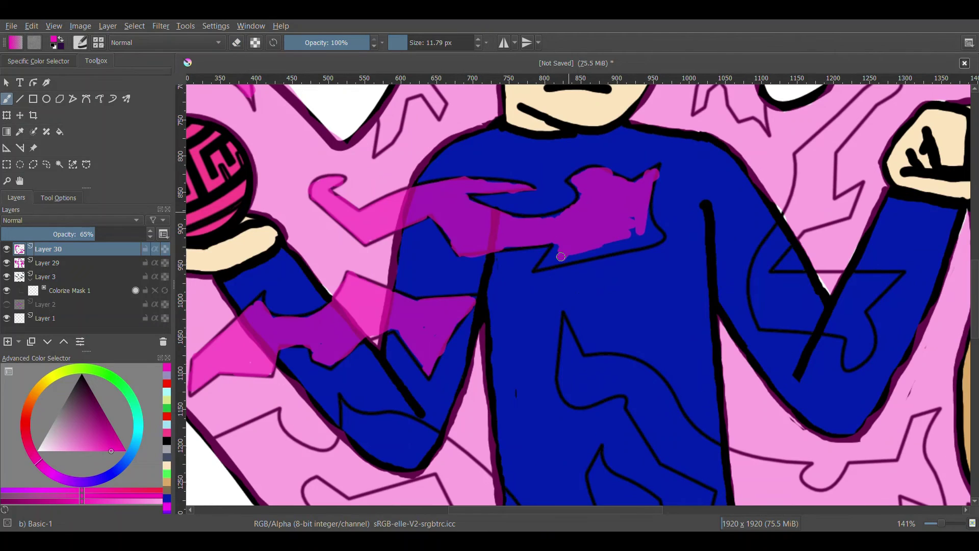
{"action": "left_click_drag", "start_coordinate": [552, 189], "coordinate": [644, 262]}
{"action": "key", "text": "2"}
{"action": "key", "text": "1"}
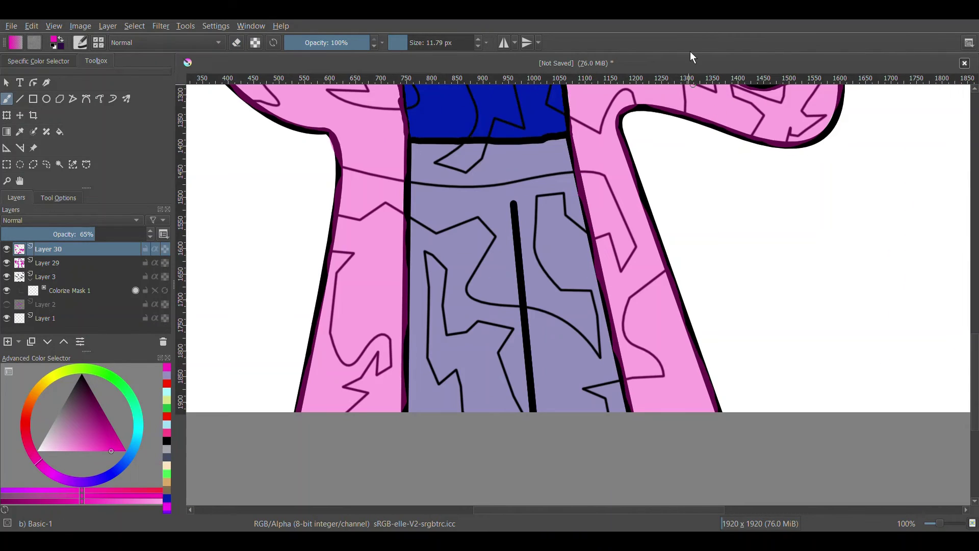
Paint magenta camo patches on the left leg, middle panel and right leg.
{"action": "key", "text": "bracketright"}
{"action": "mouse_move", "coordinate": [348, 254]}
{"action": "left_mouse_down"}
{"action": "mouse_move", "coordinate": [325, 306]}
{"action": "mouse_move", "coordinate": [306, 409]}
{"action": "mouse_move", "coordinate": [387, 344]}
{"action": "left_mouse_up"}
{"action": "mouse_move", "coordinate": [433, 257]}
{"action": "left_mouse_down"}
{"action": "mouse_move", "coordinate": [439, 367]}
{"action": "mouse_move", "coordinate": [498, 406]}
{"action": "left_mouse_up"}
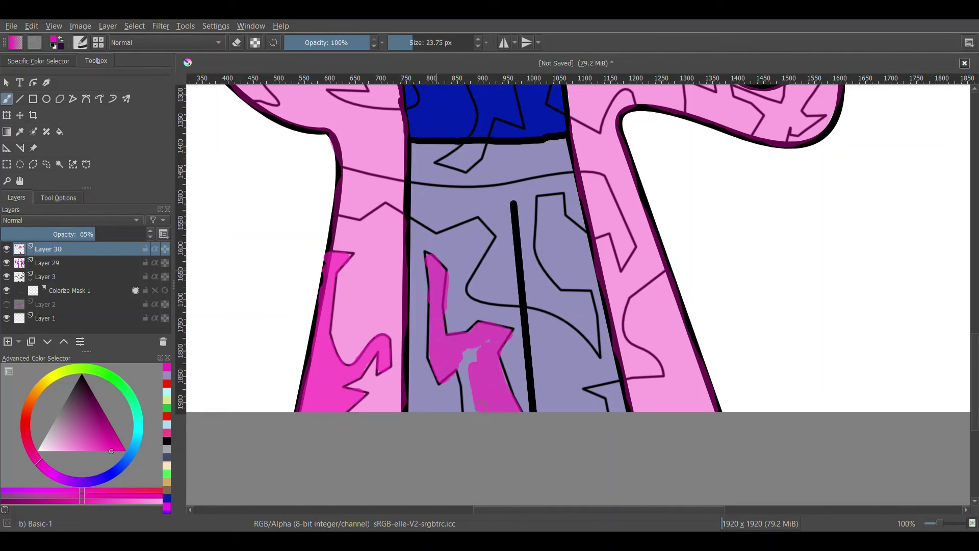
{"action": "left_click_drag", "start_coordinate": [467, 360], "coordinate": [475, 409]}
{"action": "mouse_move", "coordinate": [597, 390]}
{"action": "left_mouse_down"}
{"action": "mouse_move", "coordinate": [689, 405]}
{"action": "mouse_move", "coordinate": [665, 306]}
{"action": "mouse_move", "coordinate": [673, 275]}
{"action": "left_mouse_up"}
{"action": "mouse_move", "coordinate": [348, 176]}
{"action": "left_mouse_down"}
{"action": "mouse_move", "coordinate": [354, 205]}
{"action": "mouse_move", "coordinate": [467, 214]}
{"action": "mouse_move", "coordinate": [573, 187]}
{"action": "left_mouse_up"}
{"action": "mouse_move", "coordinate": [490, 206]}
{"action": "left_mouse_down"}
{"action": "mouse_move", "coordinate": [521, 283]}
{"action": "mouse_move", "coordinate": [597, 344]}
{"action": "left_mouse_up"}
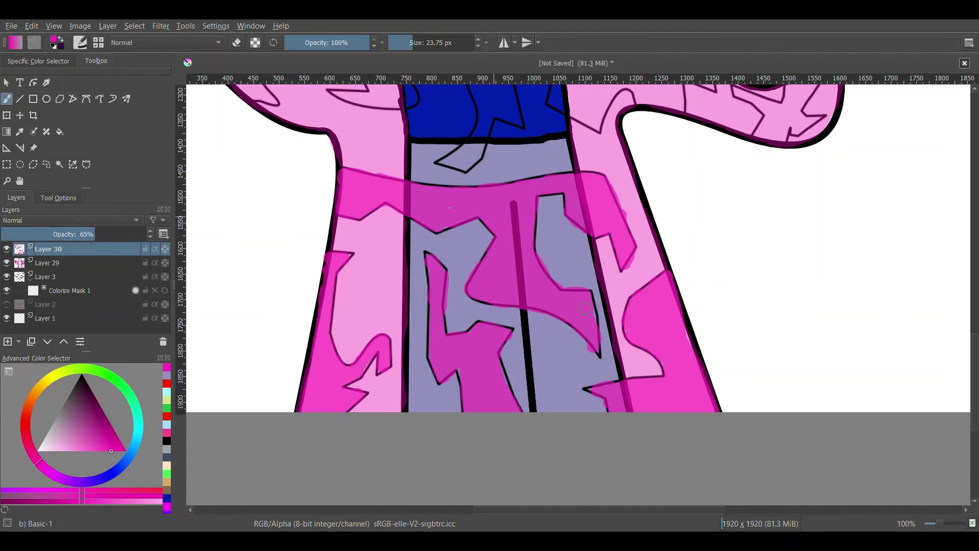
{"action": "scroll", "coordinate": [536, 306], "scroll_direction": "up", "scroll_amount": 5}
{"action": "mouse_move", "coordinate": [206, 344]}
{"action": "left_mouse_down"}
{"action": "mouse_move", "coordinate": [260, 413]}
{"action": "mouse_move", "coordinate": [348, 360]}
{"action": "left_mouse_up"}
Add magenta and purple patches across the torso, right arm, bag and right aura lobe.
{"action": "left_click_drag", "start_coordinate": [291, 341], "coordinate": [413, 421]}
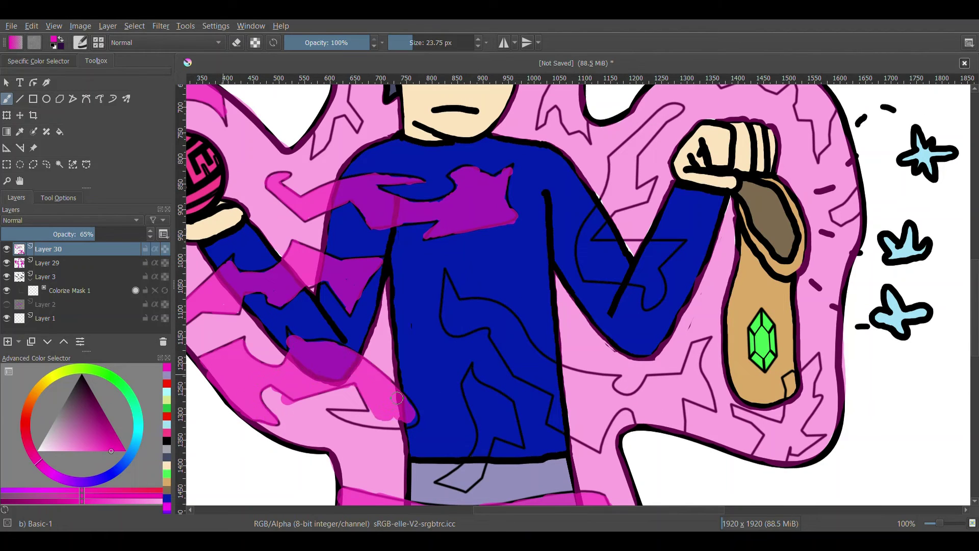
{"action": "mouse_move", "coordinate": [443, 279]}
{"action": "left_mouse_down"}
{"action": "mouse_move", "coordinate": [478, 336]}
{"action": "mouse_move", "coordinate": [564, 377]}
{"action": "mouse_move", "coordinate": [577, 398]}
{"action": "left_mouse_up"}
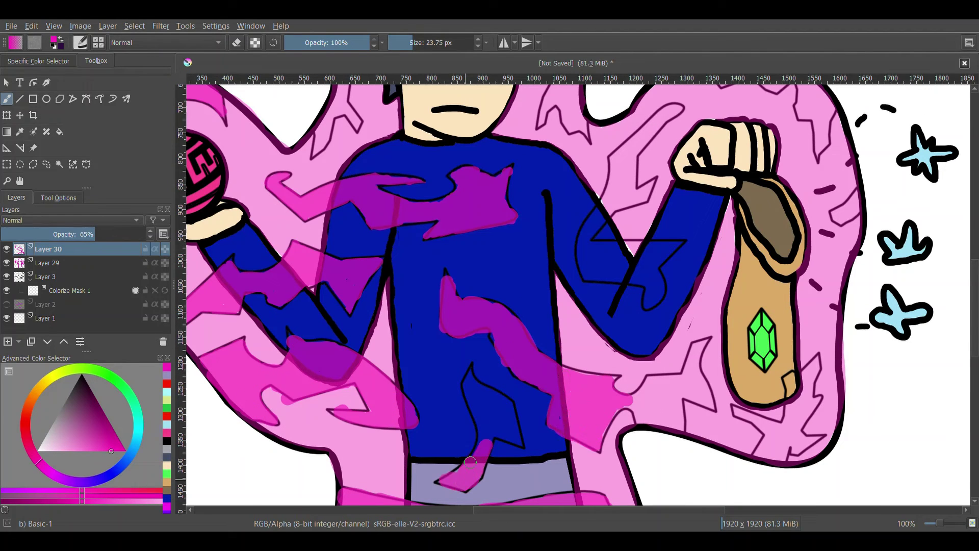
{"action": "left_click_drag", "start_coordinate": [469, 462], "coordinate": [524, 442]}
{"action": "left_click_drag", "start_coordinate": [628, 402], "coordinate": [697, 378]}
{"action": "left_click_drag", "start_coordinate": [757, 429], "coordinate": [811, 367]}
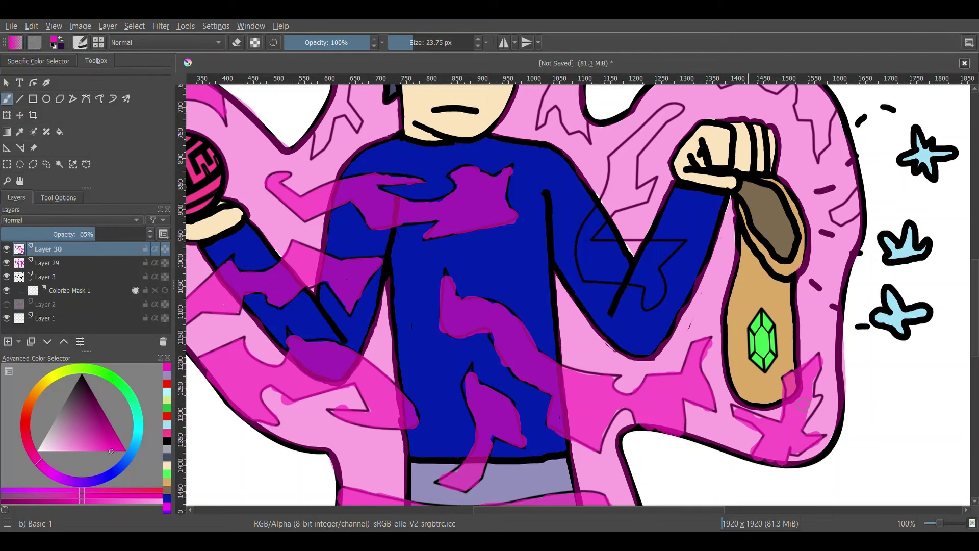
{"action": "mouse_move", "coordinate": [590, 230]}
{"action": "left_mouse_down"}
{"action": "mouse_move", "coordinate": [658, 261]}
{"action": "mouse_move", "coordinate": [677, 249]}
{"action": "left_mouse_up"}
{"action": "left_click_drag", "start_coordinate": [601, 211], "coordinate": [645, 133]}
{"action": "scroll", "coordinate": [574, 306], "scroll_direction": "up", "scroll_amount": 5}
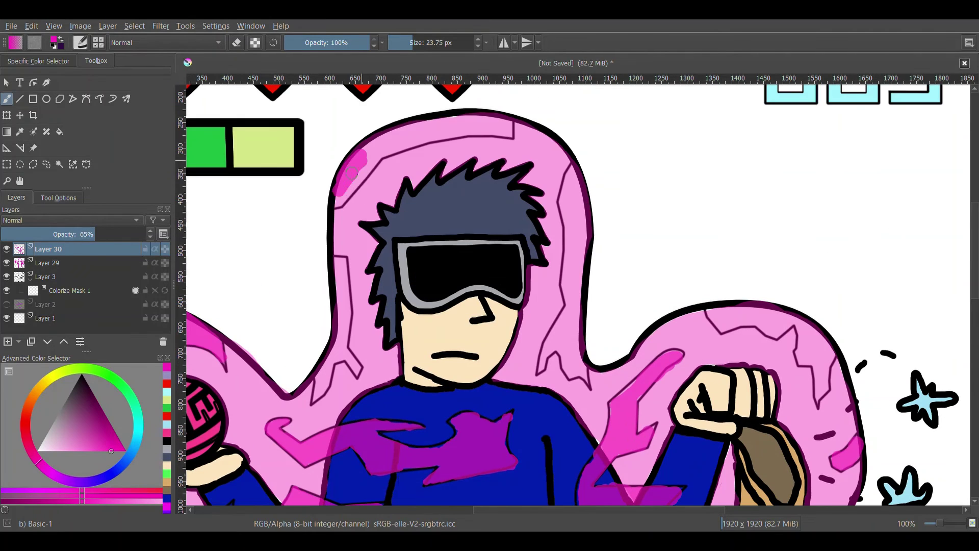
{"action": "left_click_drag", "start_coordinate": [329, 203], "coordinate": [513, 135]}
{"action": "mouse_move", "coordinate": [571, 172]}
{"action": "left_mouse_down"}
{"action": "mouse_move", "coordinate": [573, 322]}
{"action": "mouse_move", "coordinate": [547, 379]}
{"action": "left_mouse_up"}
{"action": "left_click_drag", "start_coordinate": [714, 324], "coordinate": [828, 354]}
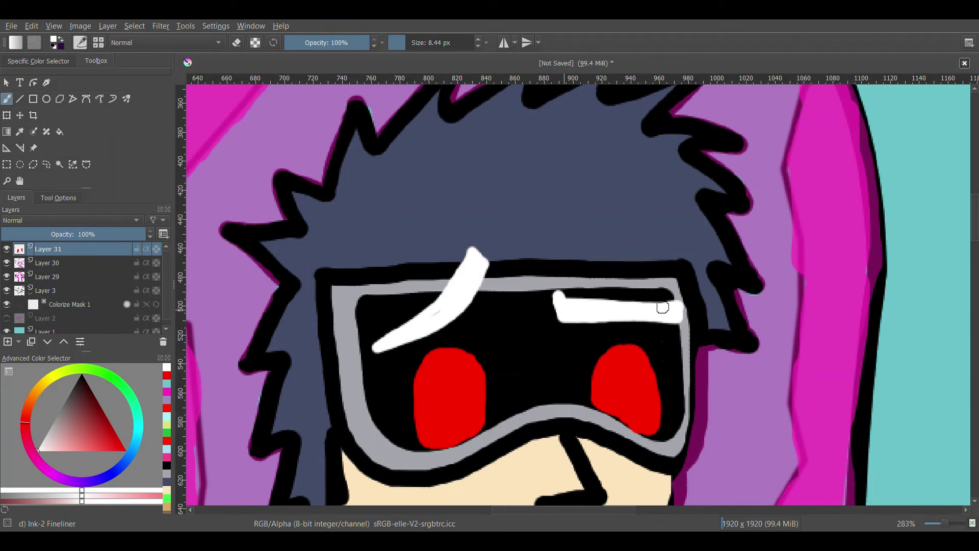
Fill the left and right goggle highlights dark blue, then add a new layer.
{"action": "left_click_drag", "start_coordinate": [383, 341], "coordinate": [468, 285]}
{"action": "left_click_drag", "start_coordinate": [570, 312], "coordinate": [666, 306]}
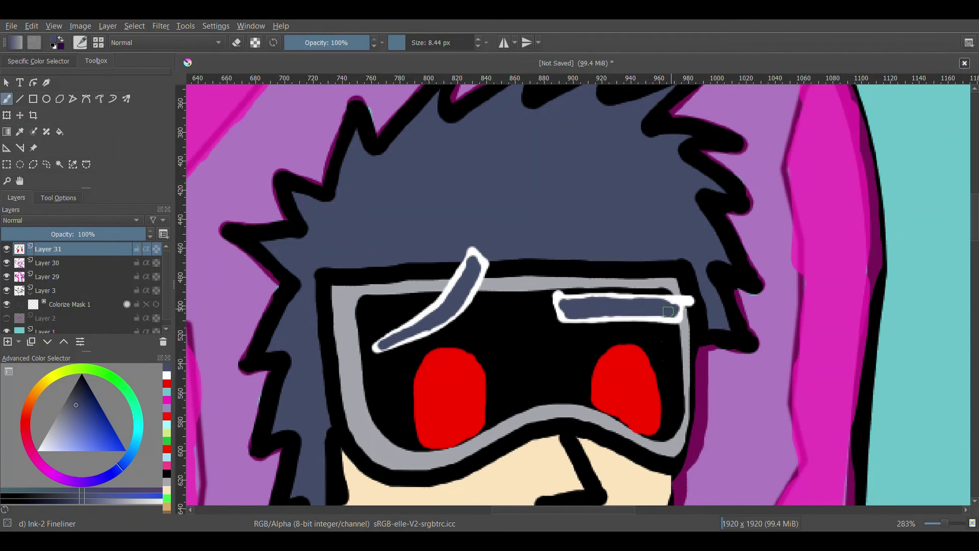
{"action": "scroll", "coordinate": [665, 306], "scroll_direction": "down", "scroll_amount": 8}
{"action": "scroll", "coordinate": [727, 199], "scroll_direction": "up", "scroll_amount": 1}
{"action": "scroll", "coordinate": [727, 200], "scroll_direction": "up", "scroll_amount": 2}
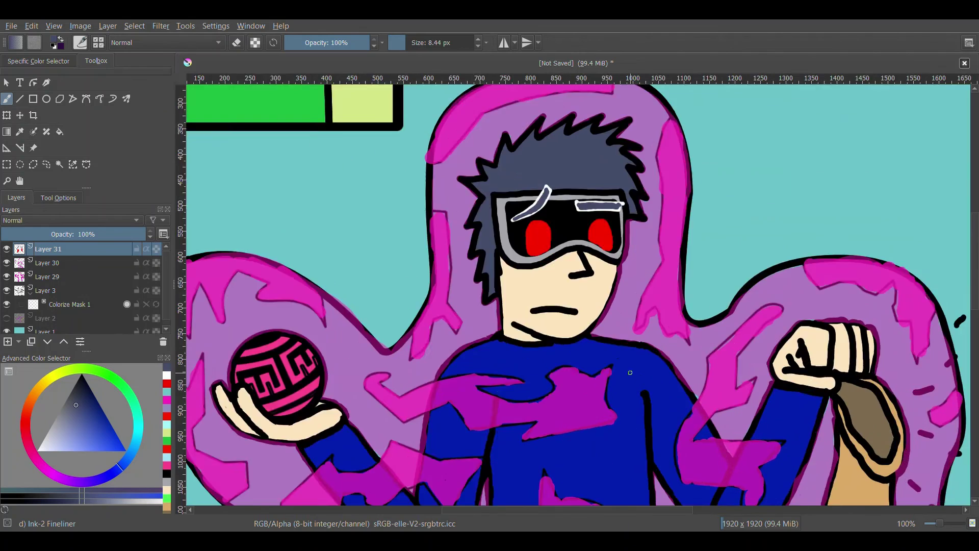
{"action": "scroll", "coordinate": [727, 200], "scroll_direction": "down", "scroll_amount": 1}
{"action": "key", "text": "Insert"}
{"action": "scroll", "coordinate": [688, 344], "scroll_direction": "up", "scroll_amount": 3}
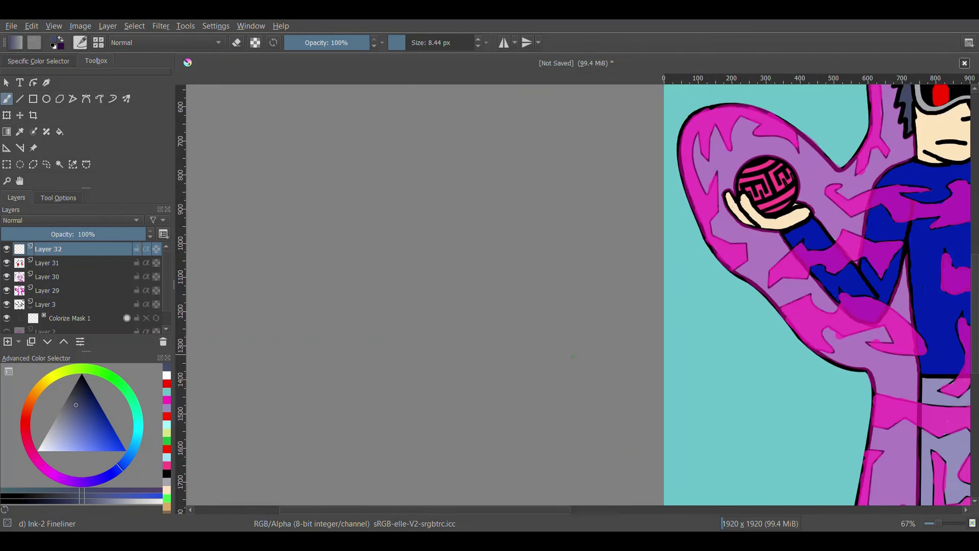
{"action": "scroll", "coordinate": [689, 345], "scroll_direction": "up", "scroll_amount": 2}
Handwrite 'Knight Warden' in red at the lower right.
{"action": "left_click_drag", "start_coordinate": [550, 337], "coordinate": [548, 390]}
{"action": "left_click_drag", "start_coordinate": [604, 359], "coordinate": [634, 413]}
{"action": "left_click_drag", "start_coordinate": [667, 345], "coordinate": [689, 398]}
{"action": "left_click_drag", "start_coordinate": [544, 429], "coordinate": [612, 463]}
Paint a small solid-blue octagonal helmet with a dark visor band.
{"action": "mouse_move", "coordinate": [768, 367]}
{"action": "left_mouse_down"}
{"action": "mouse_move", "coordinate": [842, 361]}
{"action": "mouse_move", "coordinate": [788, 451]}
{"action": "left_mouse_up"}
{"action": "left_click_drag", "start_coordinate": [842, 398], "coordinate": [804, 429]}
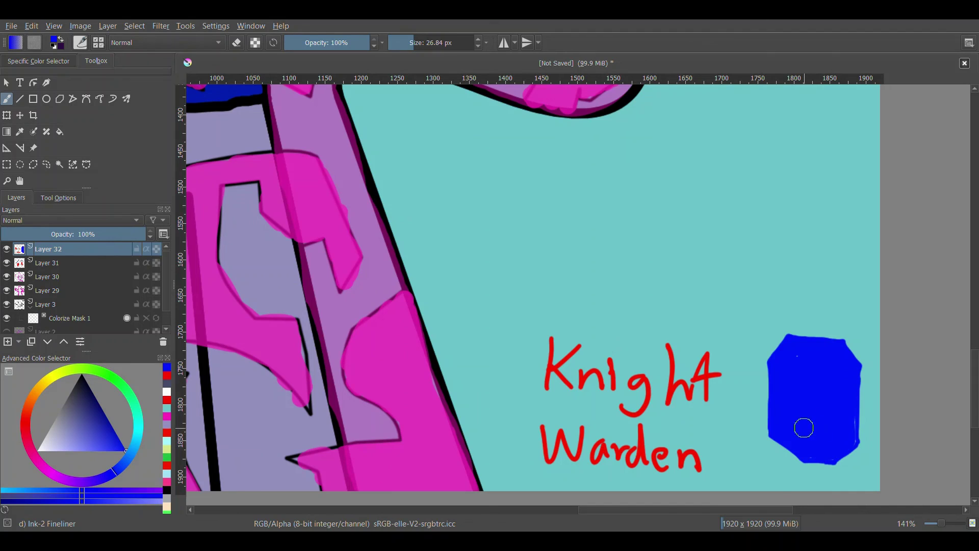
{"action": "left_click_drag", "start_coordinate": [776, 365], "coordinate": [857, 371]}
{"action": "mouse_move", "coordinate": [856, 382]}
{"action": "left_mouse_down"}
{"action": "mouse_move", "coordinate": [783, 397]}
{"action": "mouse_move", "coordinate": [850, 389]}
{"action": "left_mouse_up"}
{"action": "key", "text": "d"}
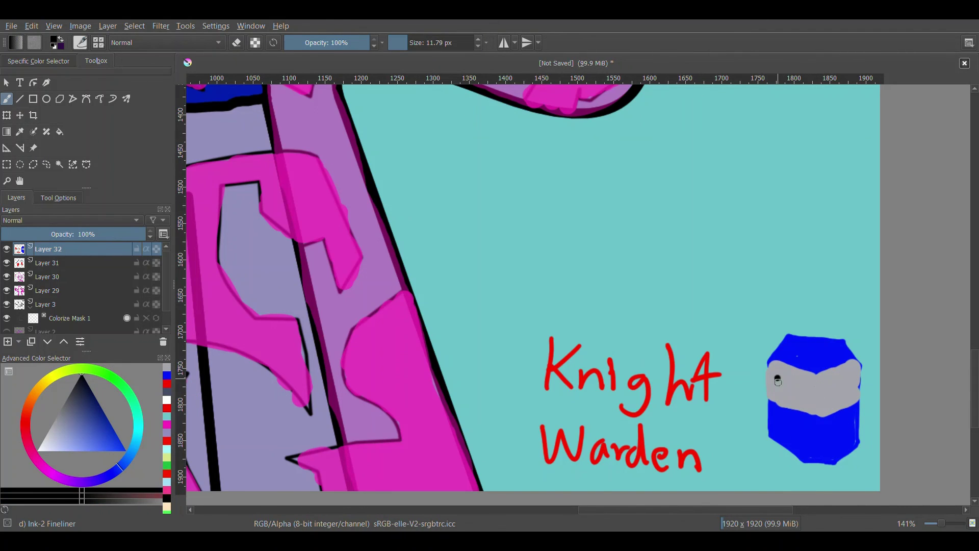
{"action": "left_click_drag", "start_coordinate": [775, 376], "coordinate": [855, 383]}
Give the helmet two red eyes, a black top outline and a crown ridge line.
{"action": "left_click", "coordinate": [167, 383]}
{"action": "left_click_drag", "start_coordinate": [783, 387], "coordinate": [806, 403]}
{"action": "left_click_drag", "start_coordinate": [824, 388], "coordinate": [846, 404]}
{"action": "key", "text": "bracketleft"}
{"action": "key", "text": "bracketleft"}
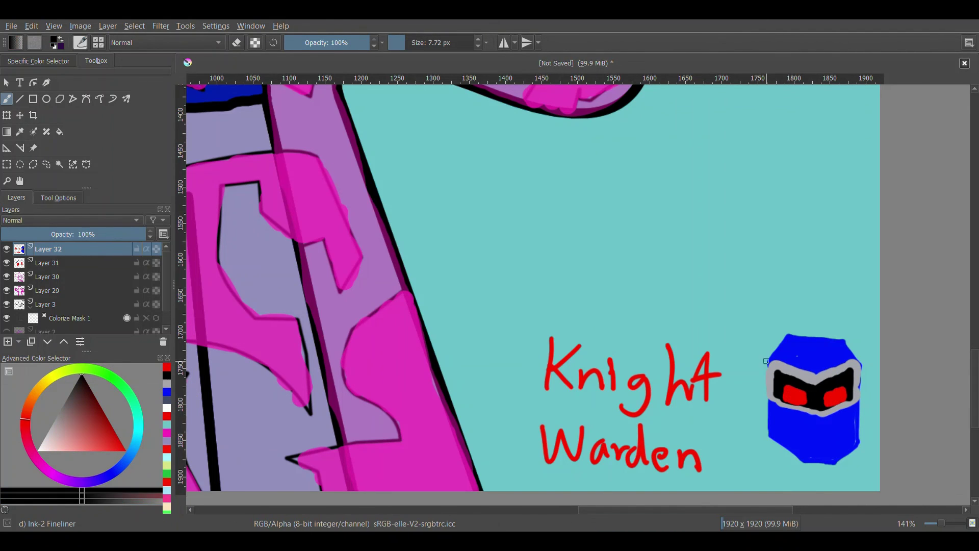
{"action": "left_click_drag", "start_coordinate": [846, 346], "coordinate": [766, 358]}
{"action": "left_click_drag", "start_coordinate": [767, 357], "coordinate": [858, 356]}
{"action": "left_click_drag", "start_coordinate": [788, 337], "coordinate": [814, 369]}
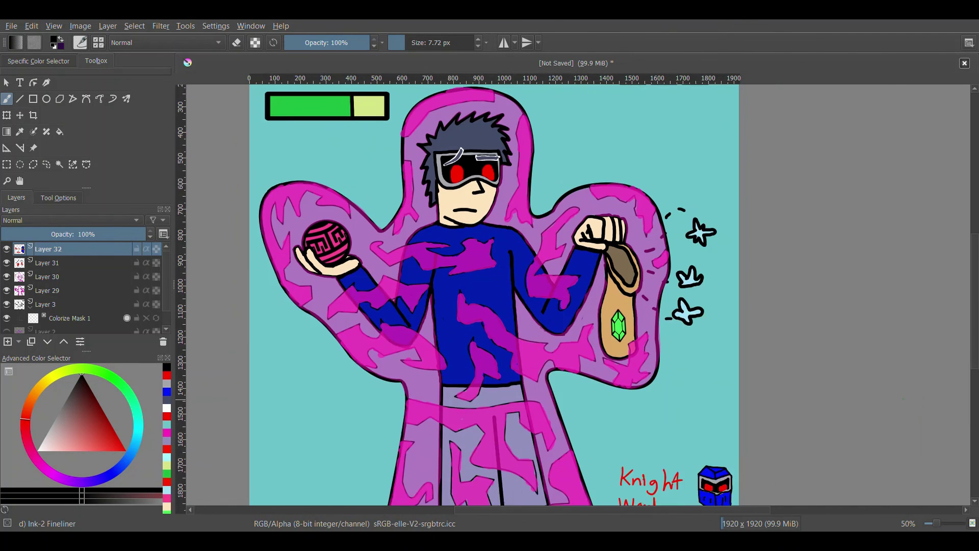